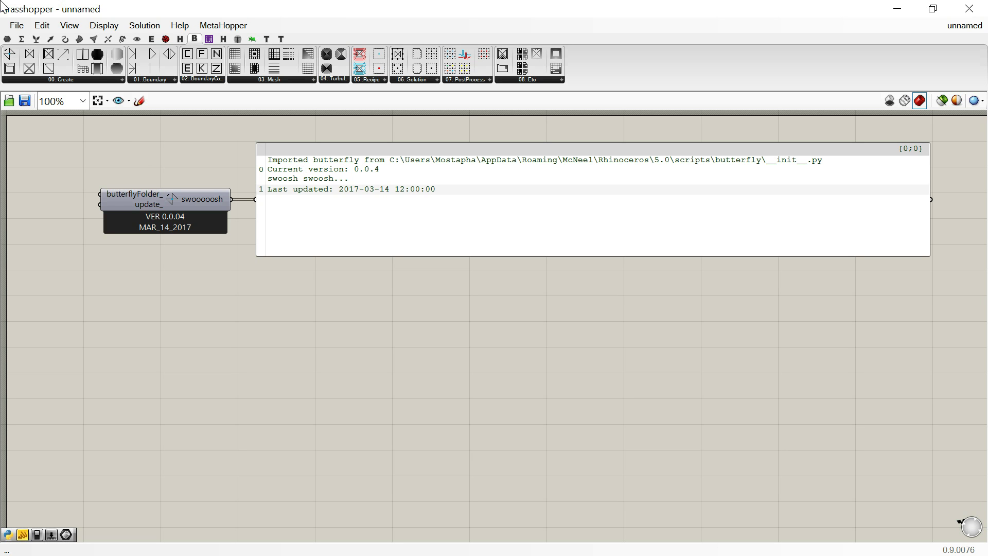
Rename the misspelled exmplefiles folder in butterfly.0.0.04 to examplefiles from the Open Document dialog
click(15, 25)
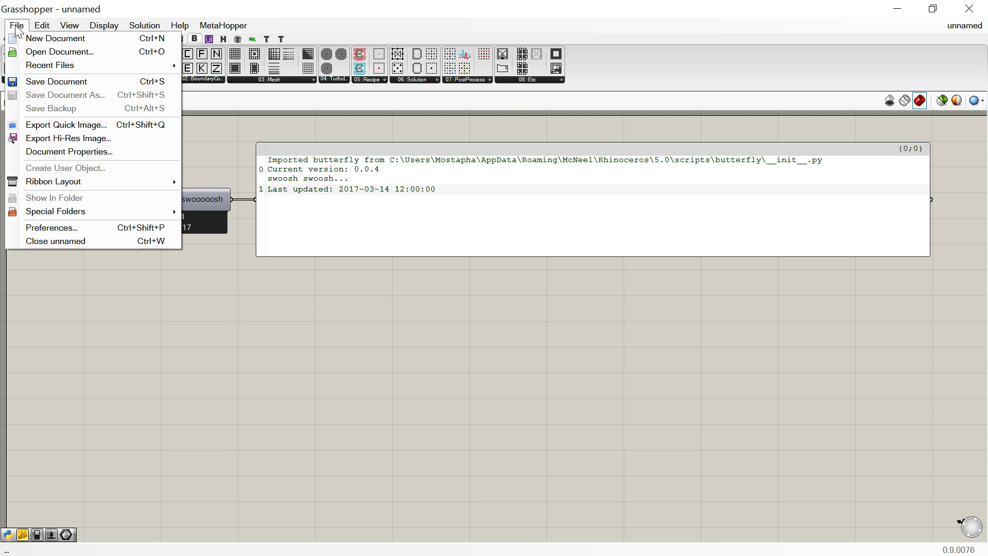
click(52, 52)
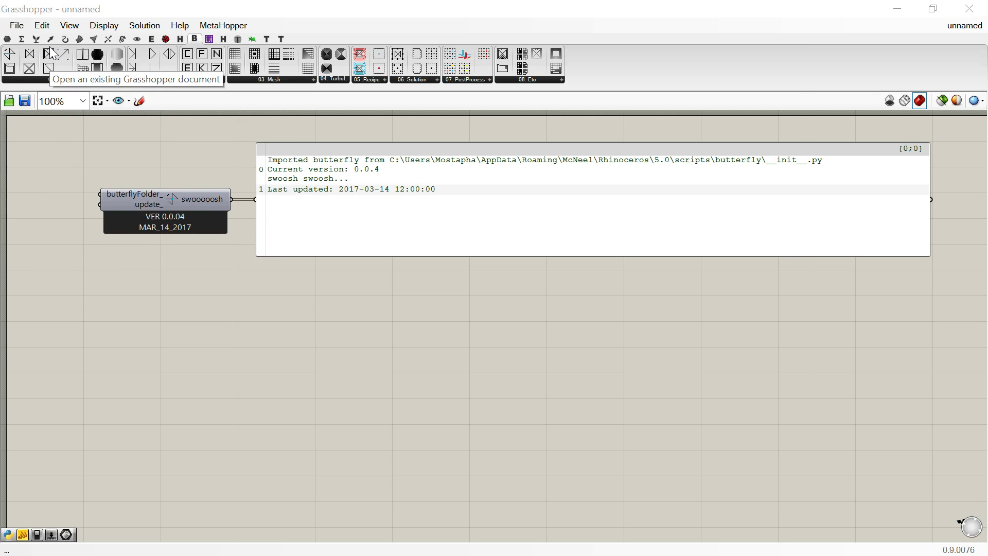
click(369, 54)
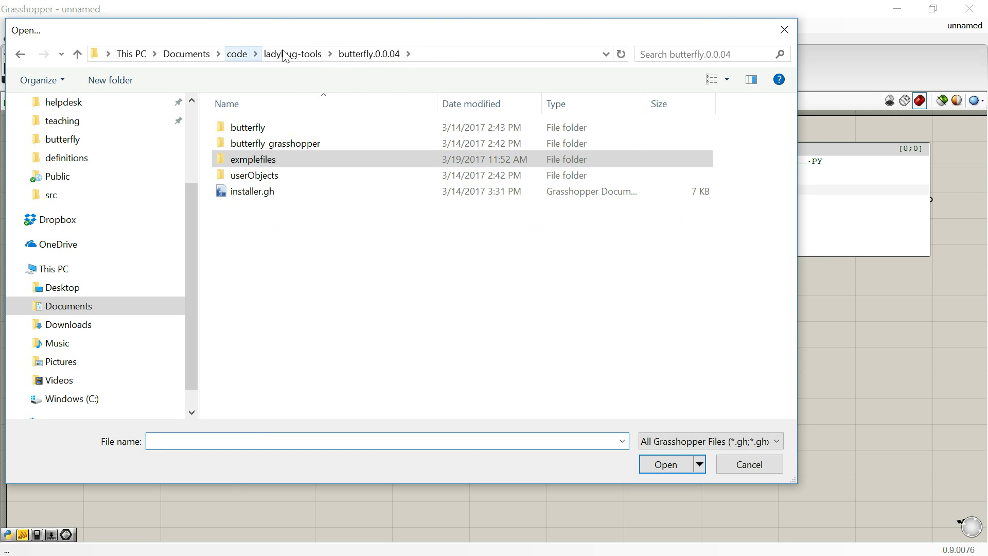
click(250, 164)
click(248, 159)
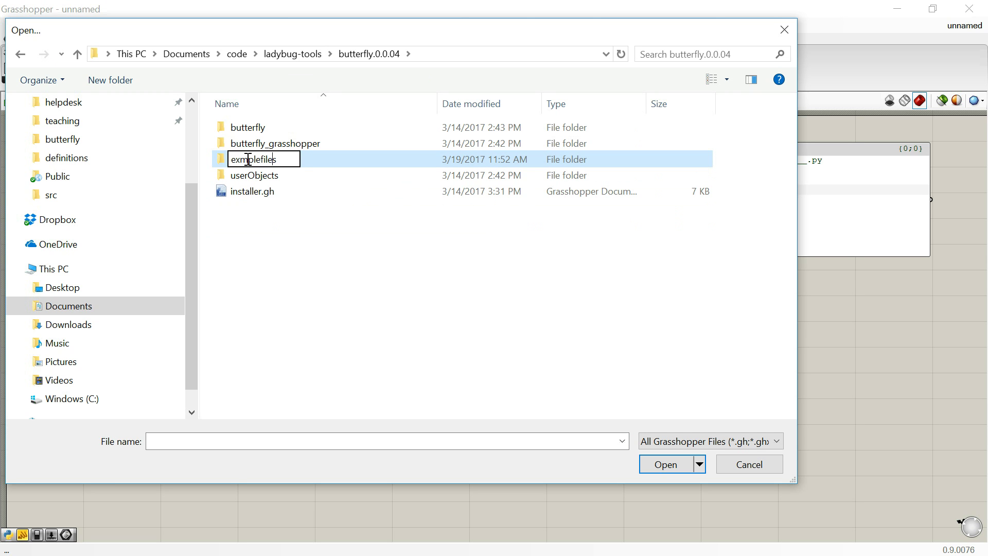
text(a)
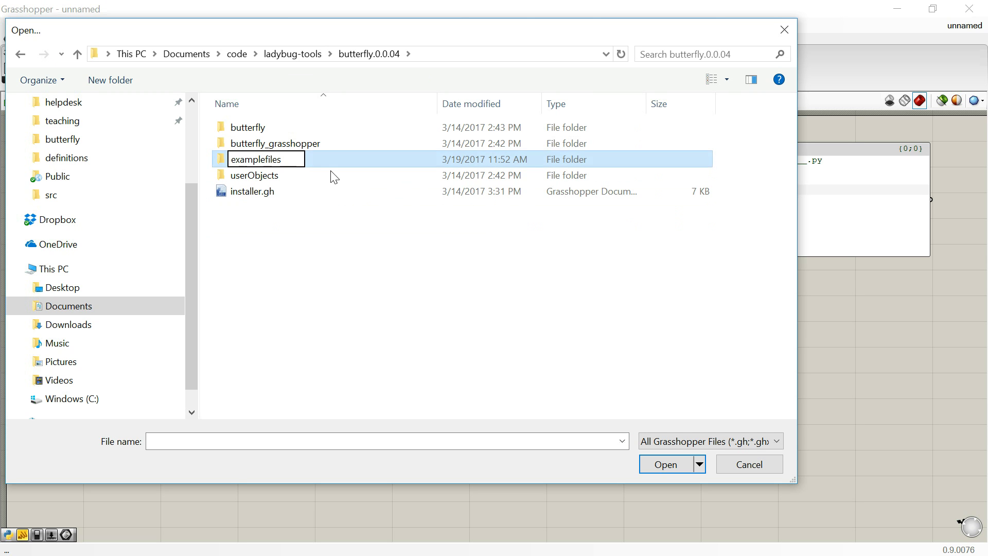
click(315, 236)
Open the 01_0_outdoor_airflow.gh example from the examplefiles folder
click(284, 159)
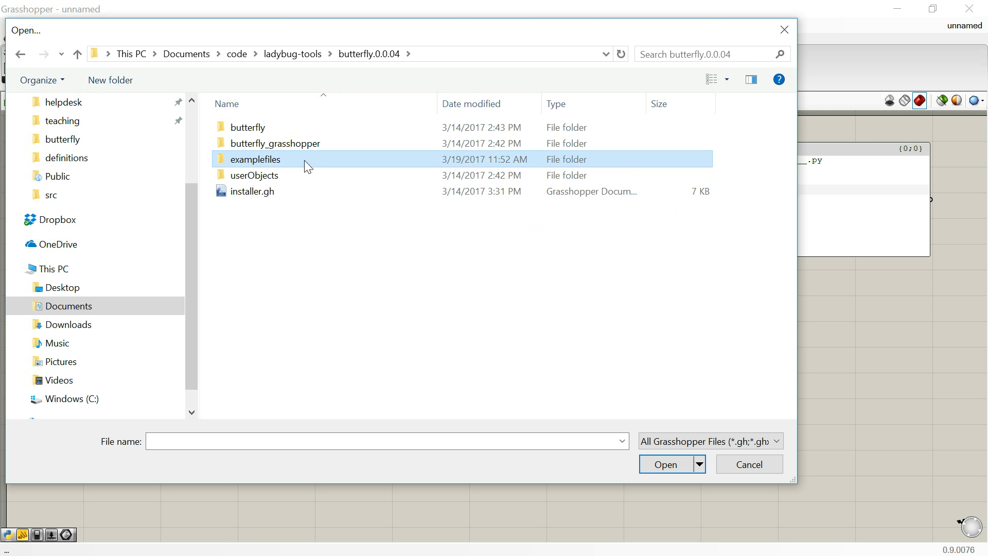
double_click(266, 164)
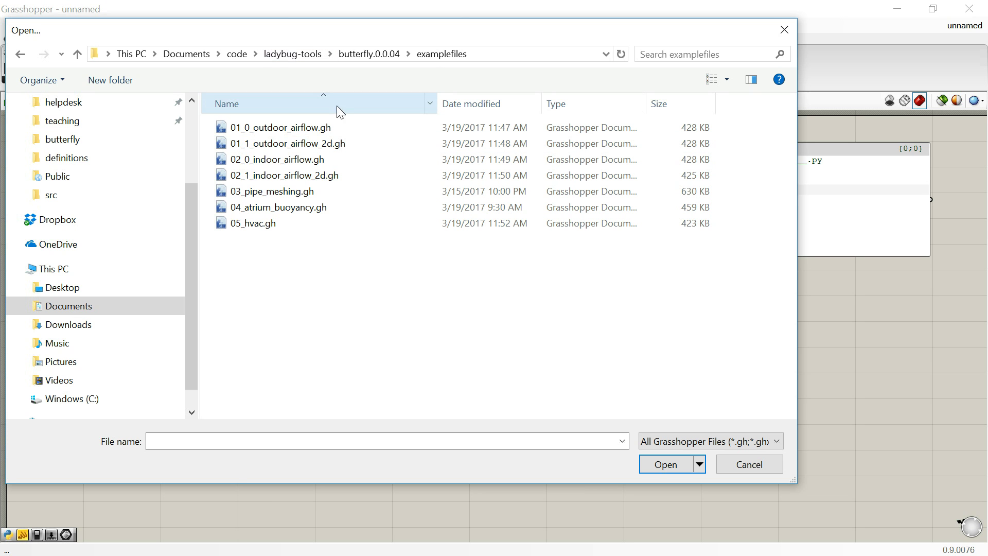
click(303, 133)
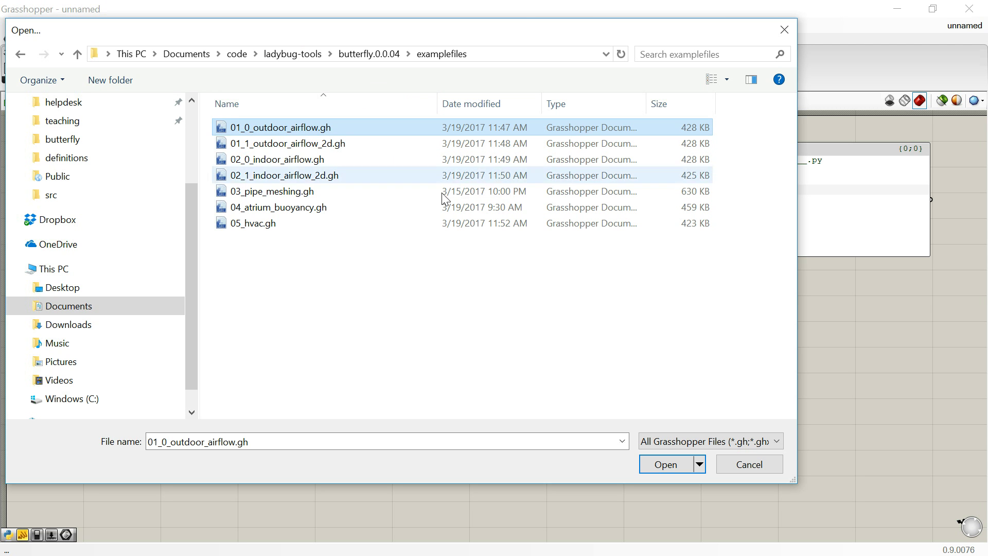
click(663, 463)
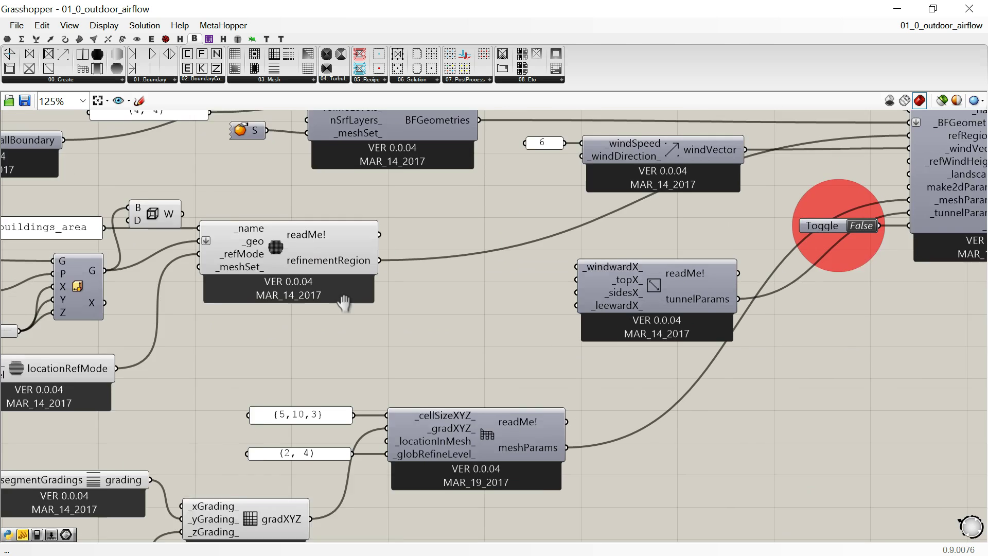
Pan and zoom to survey the whole definition and the Butterfly Geometries group
right_drag(345, 303, 359, 308)
scroll(375, 295, down, 6)
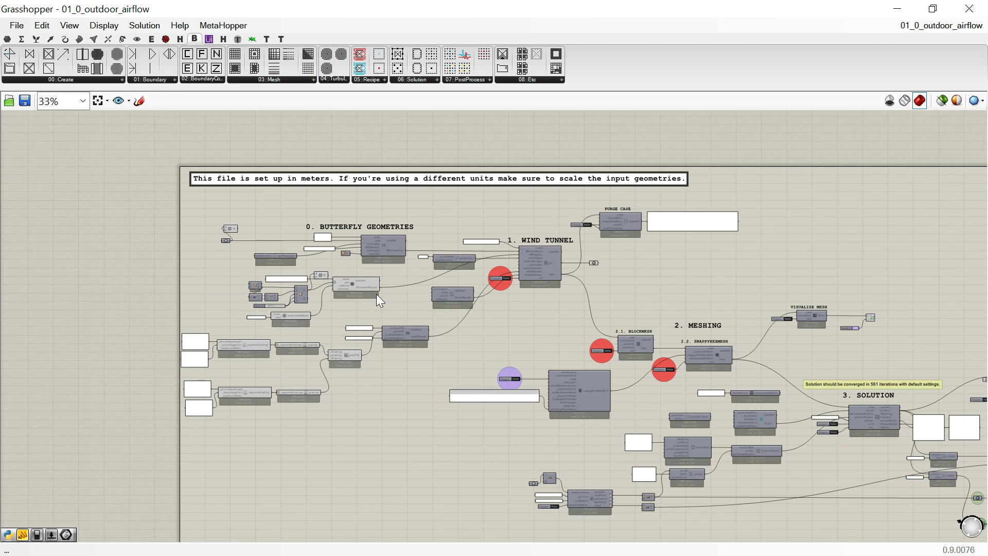
right_drag(504, 289, 320, 260)
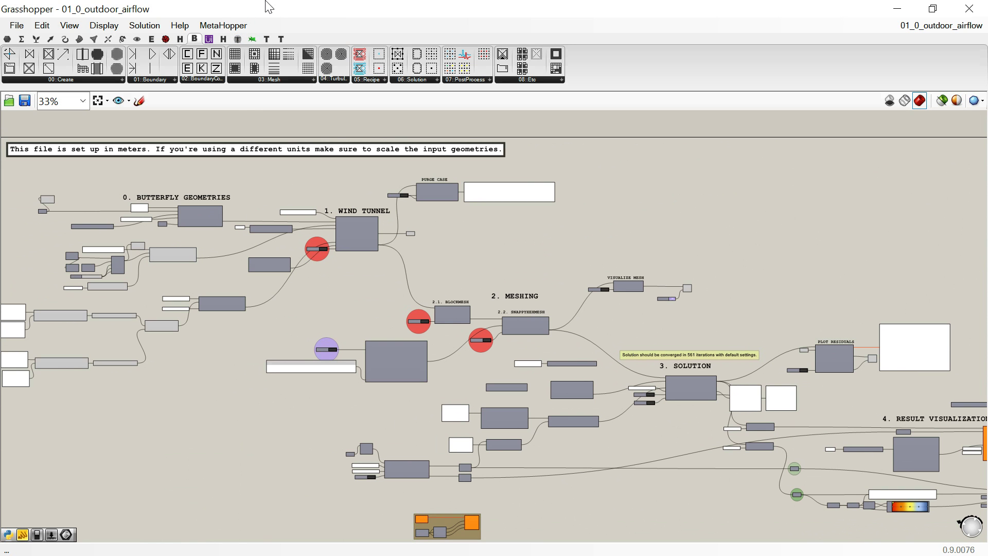
right_drag(343, 278, 448, 267)
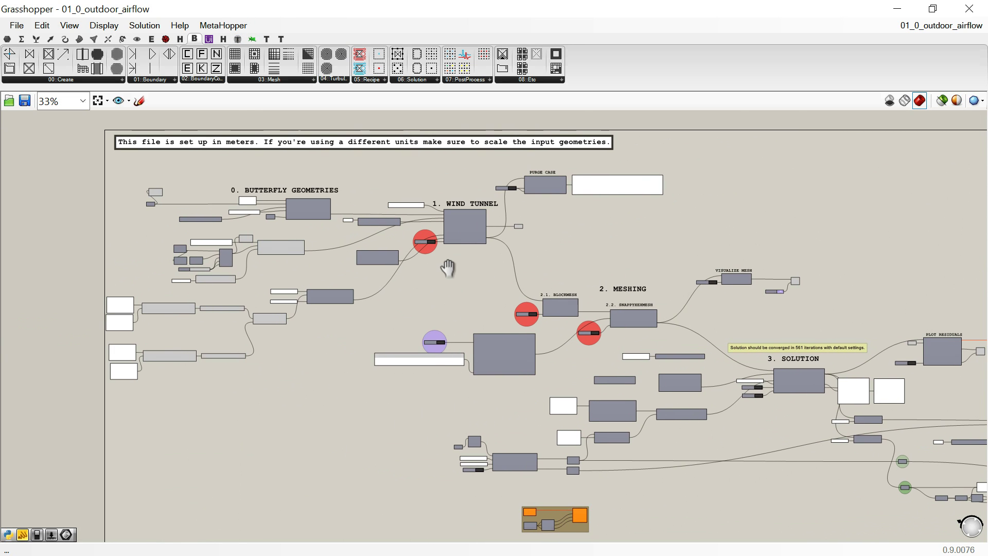
scroll(209, 235, up, 3)
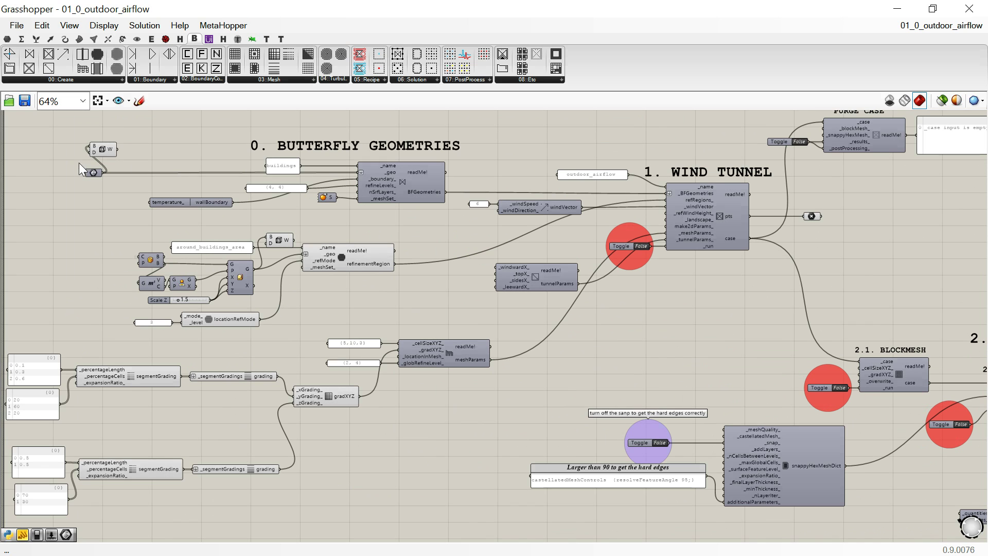
right_drag(119, 156, 135, 205)
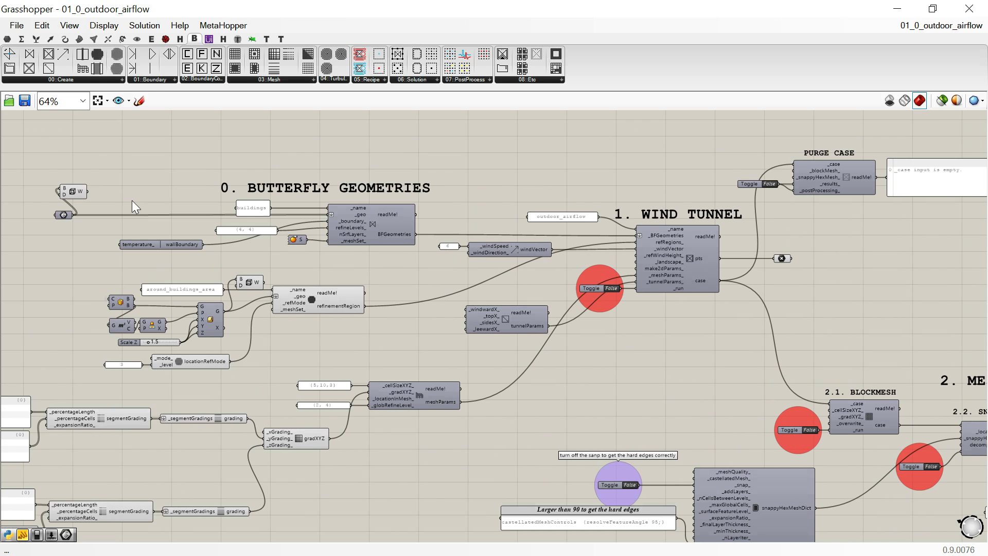
Pan through the Wind Tunnel, Meshing and Solution groups, ending on the grading components
right_drag(719, 309, 580, 303)
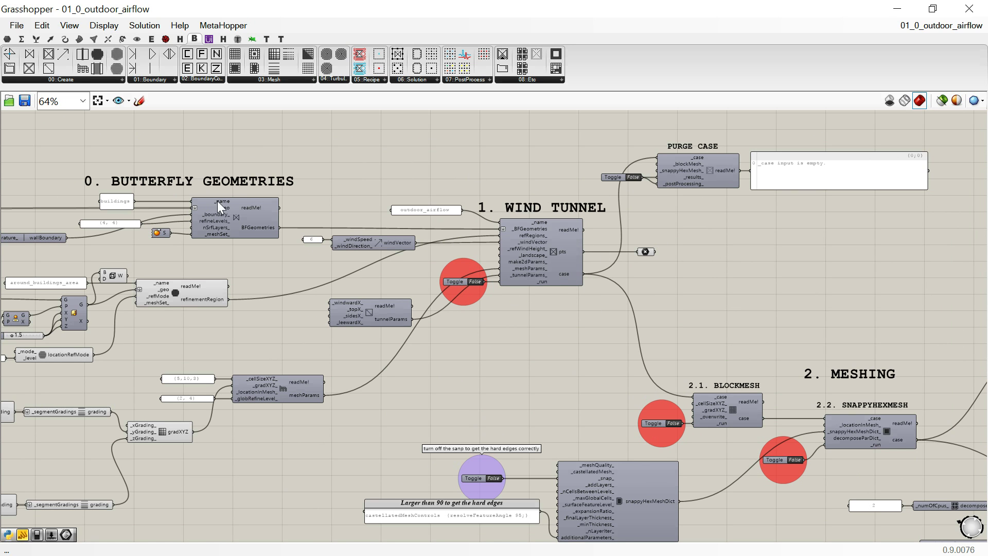
right_drag(442, 243, 342, 232)
right_drag(583, 301, 399, 213)
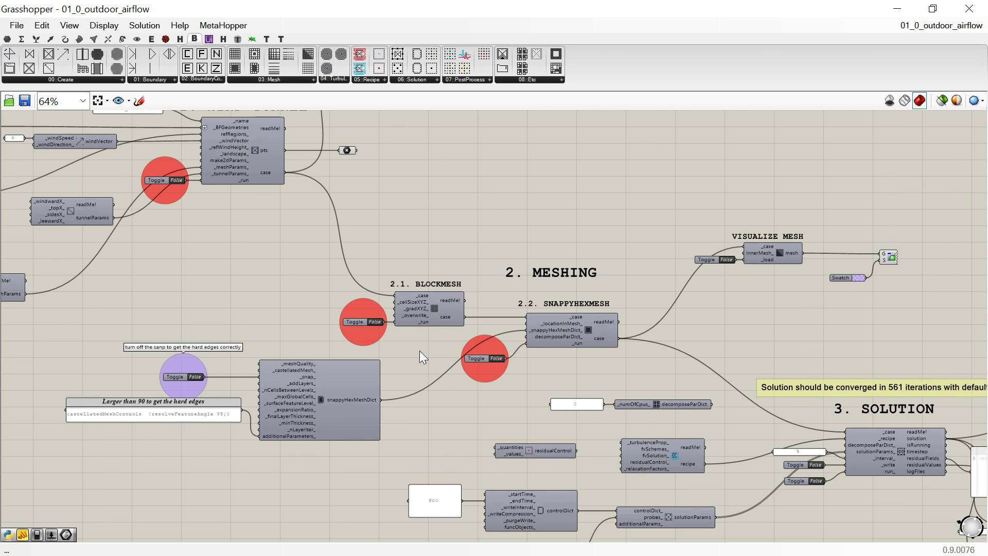
right_drag(545, 356, 225, 248)
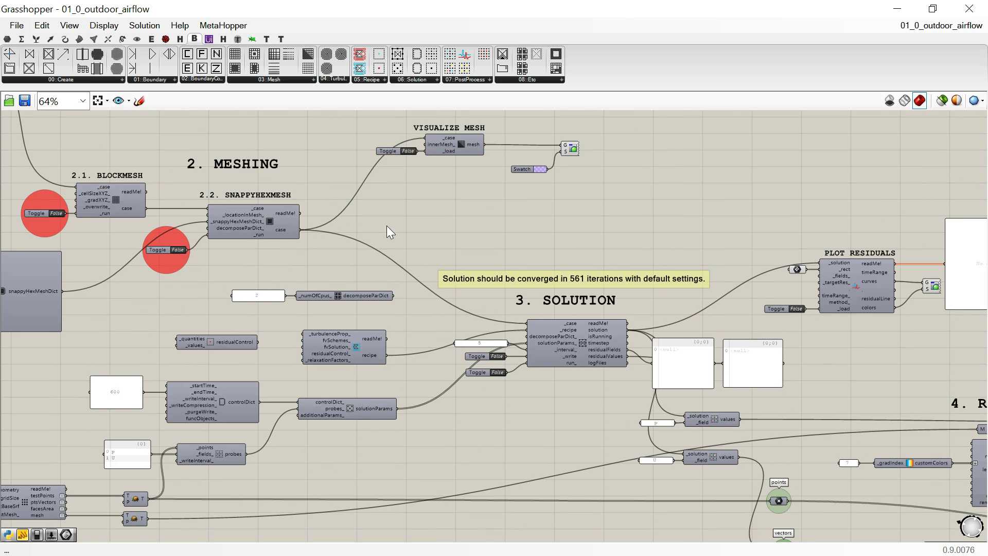
scroll(535, 329, up, 1)
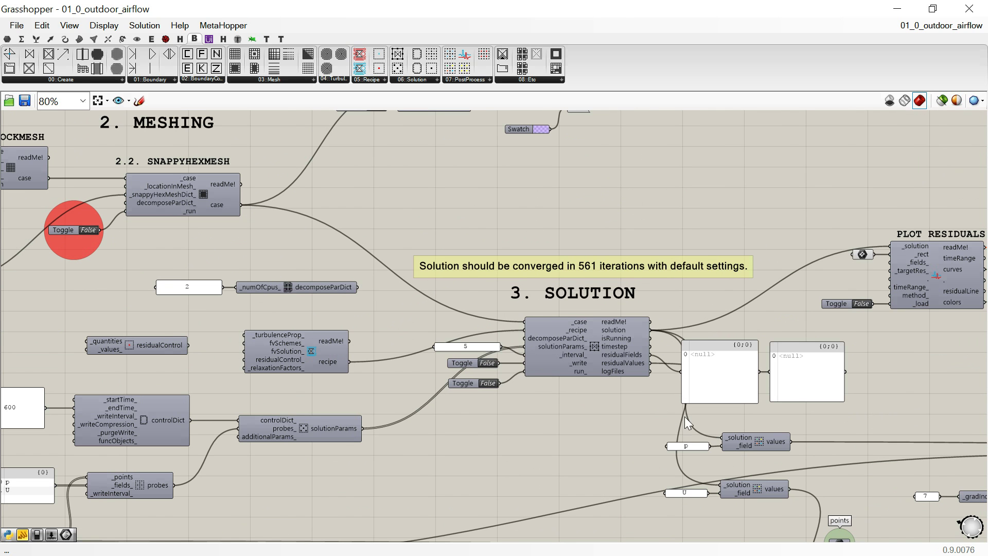
scroll(561, 242, down, 2)
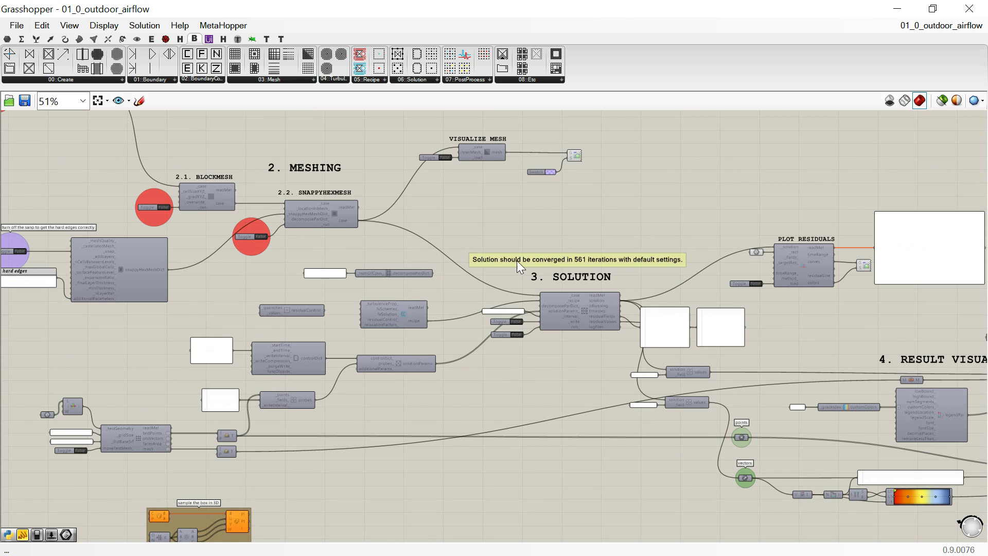
right_drag(320, 223, 662, 214)
scroll(680, 260, down, 1)
right_drag(444, 232, 673, 415)
scroll(486, 264, up, 3)
right_drag(385, 313, 540, 292)
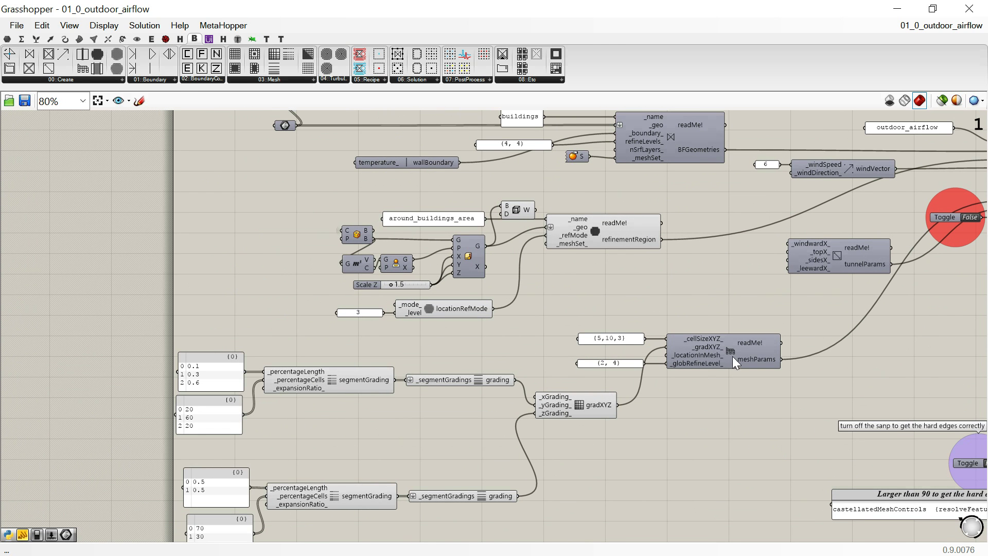
right_drag(733, 356, 569, 406)
right_drag(382, 281, 386, 321)
right_drag(563, 291, 154, 215)
scroll(245, 218, down, 1)
scroll(558, 444, up, 1)
right_drag(386, 365, 394, 301)
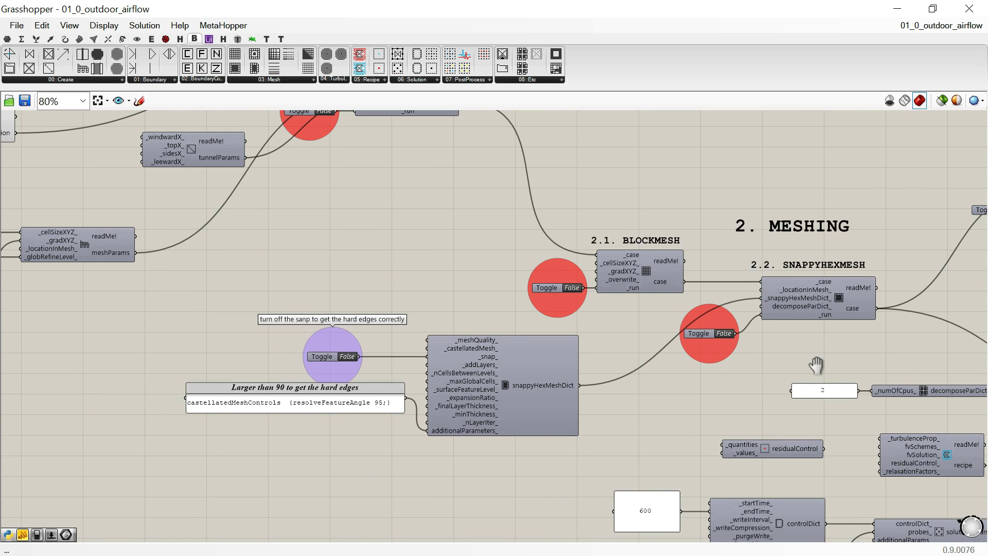
right_drag(815, 365, 511, 138)
scroll(659, 339, up, 1)
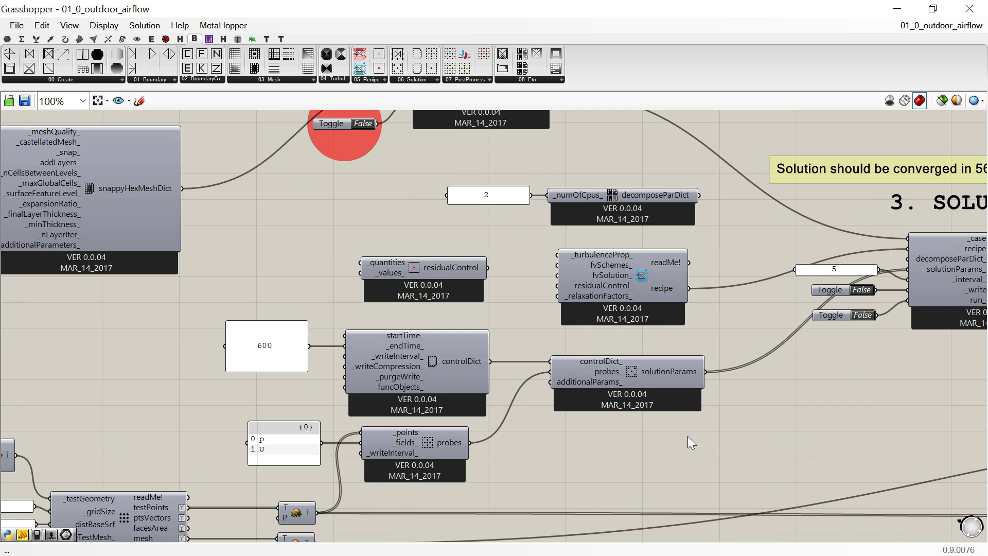
scroll(752, 323, down, 1)
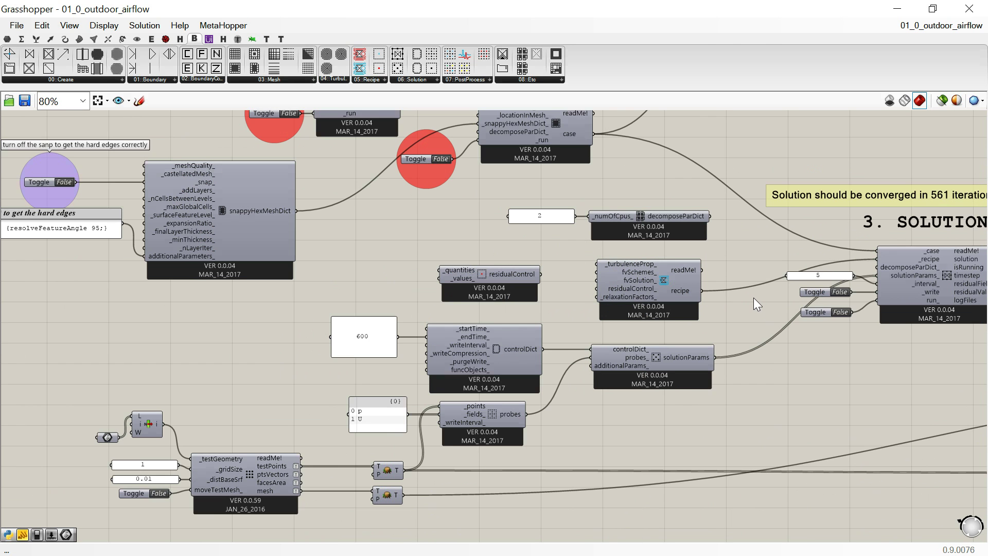
scroll(641, 406, up, 1)
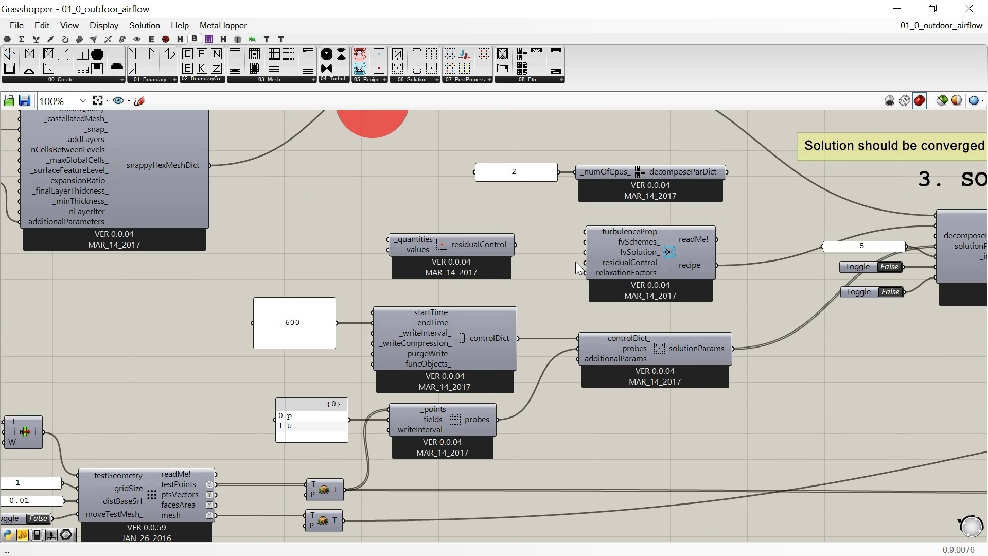
scroll(387, 413, down, 1)
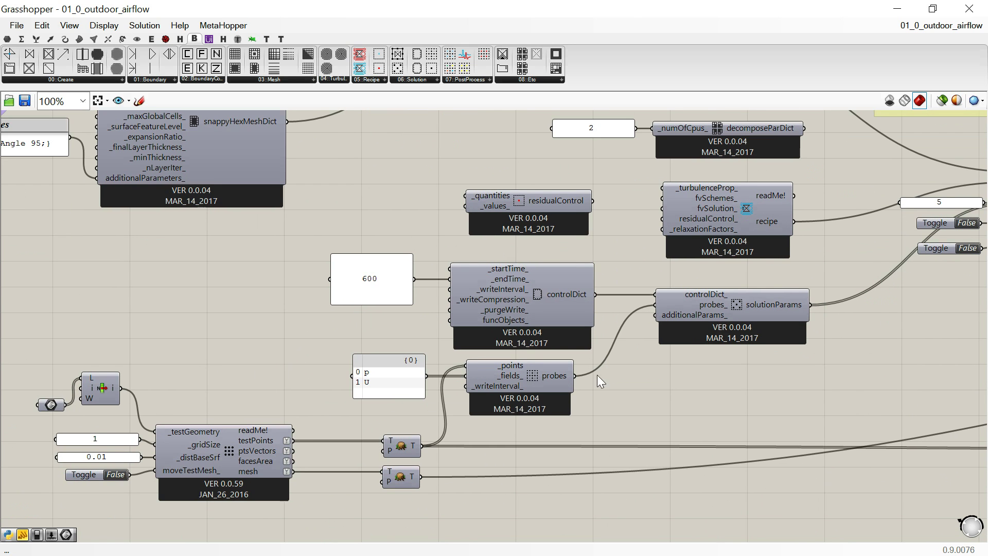
right_drag(566, 234, 483, 314)
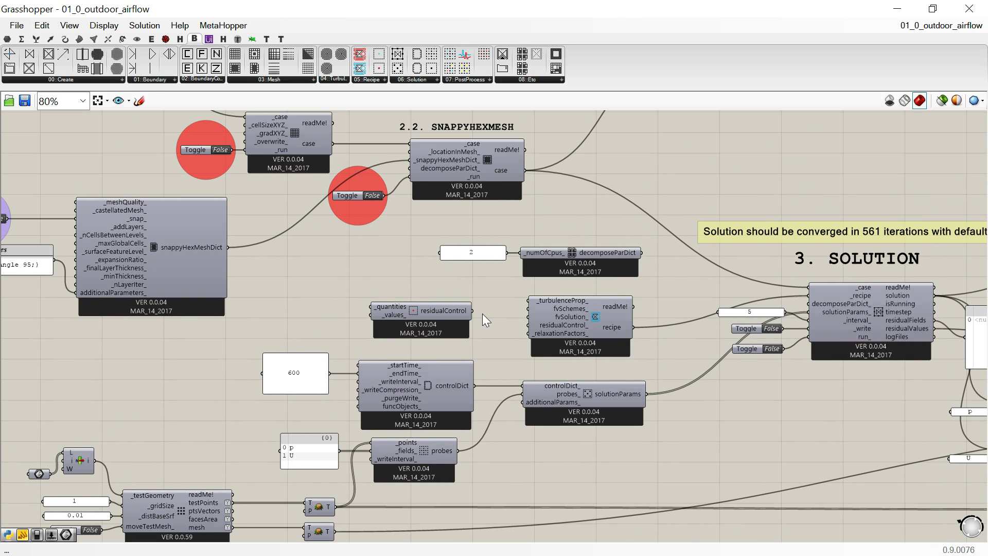
right_drag(372, 286, 624, 388)
scroll(618, 353, down, 2)
right_drag(405, 286, 427, 365)
scroll(418, 257, up, 2)
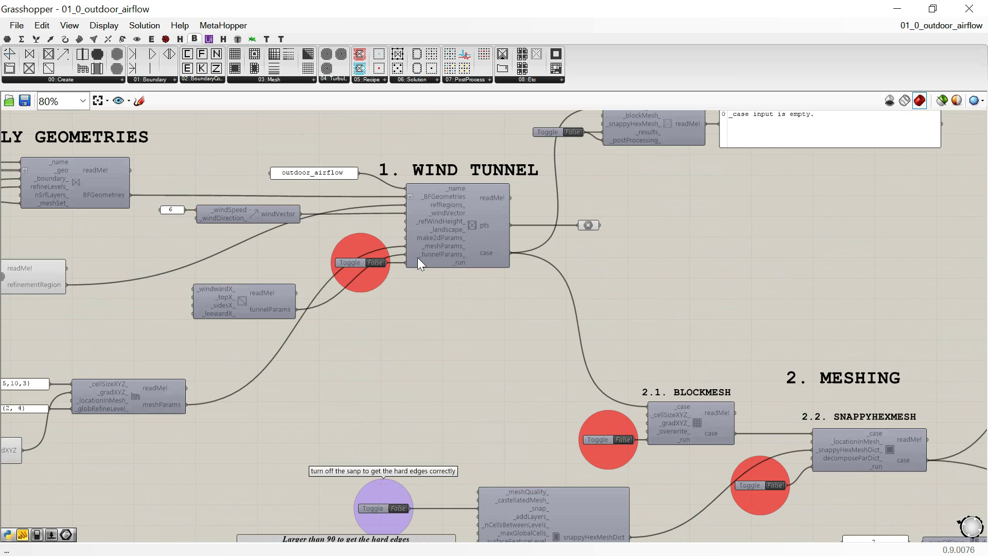
right_drag(419, 257, 857, 272)
right_drag(604, 254, 564, 256)
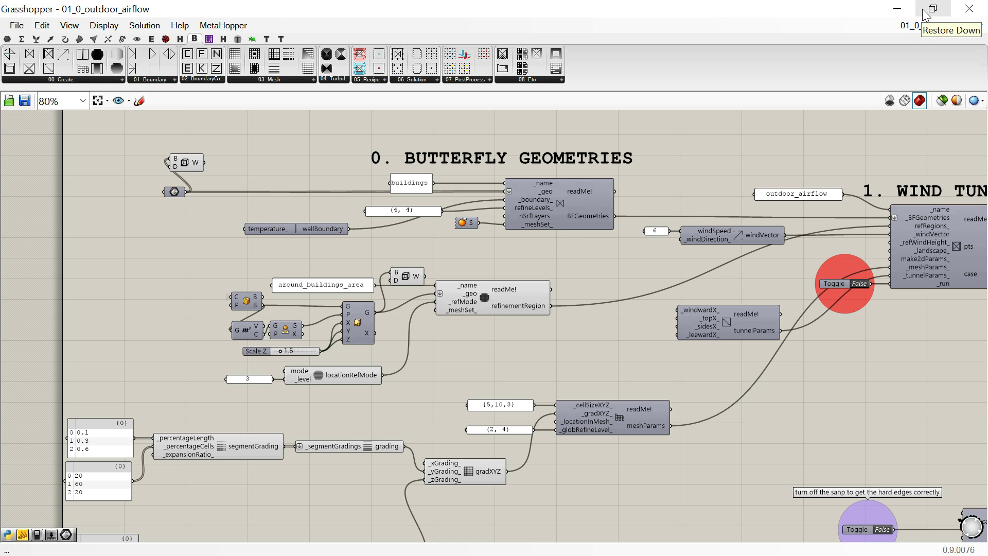
Orbit Rhino's Perspective view around the two building boxes, enclosing box and site plane
double_click(808, 15)
click(306, 222)
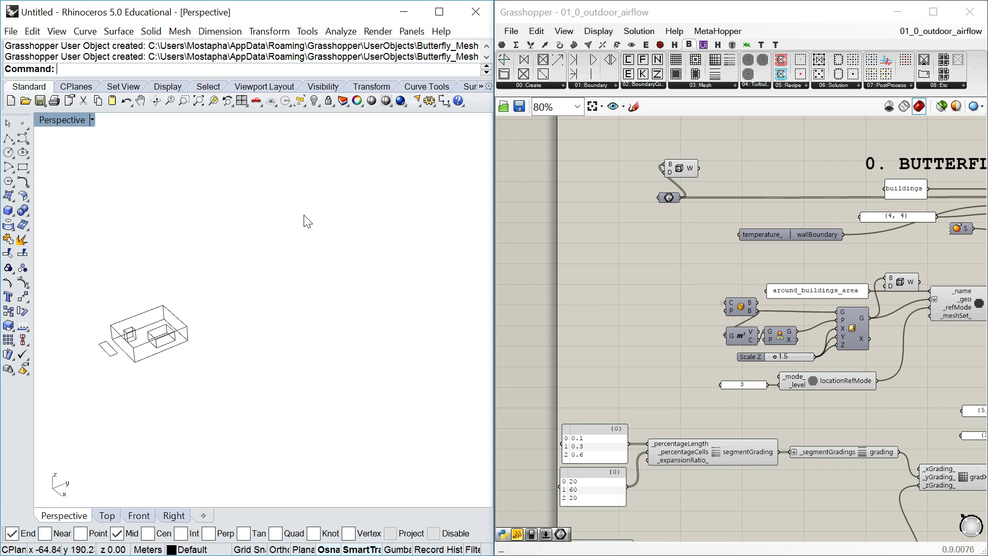
scroll(307, 220, down, 7)
right_drag(265, 274, 284, 297)
scroll(268, 297, up, 10)
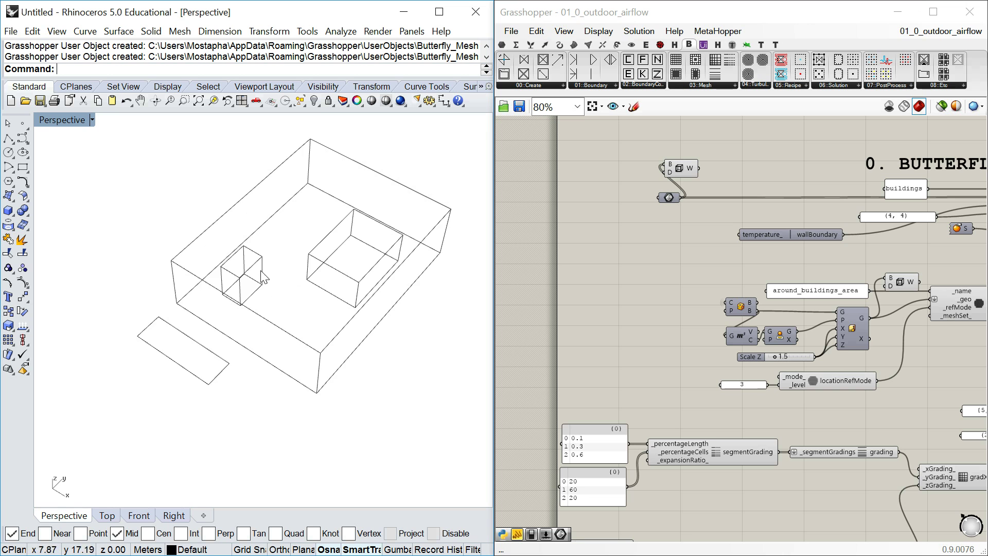
right_drag(260, 222, 228, 277)
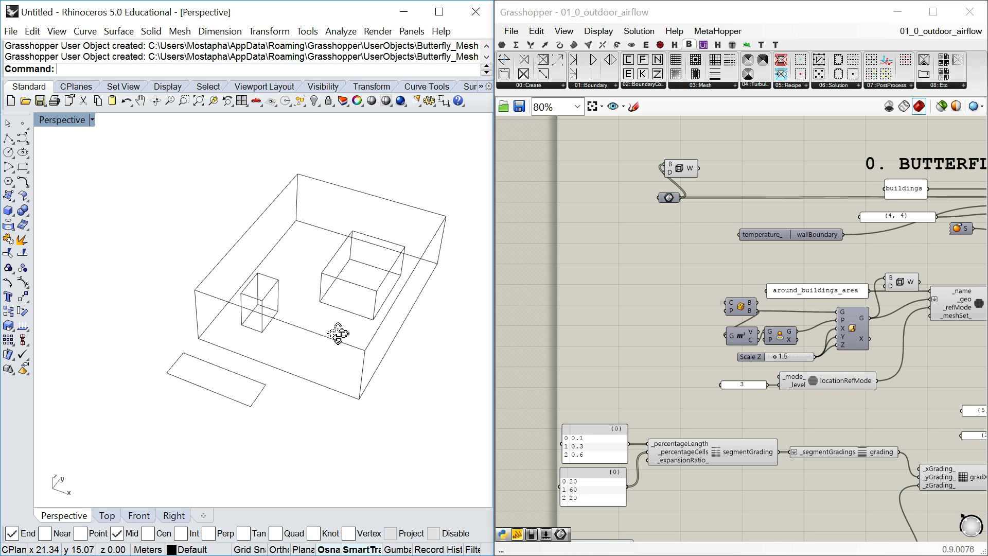
right_drag(338, 324, 247, 355)
right_drag(399, 177, 224, 261)
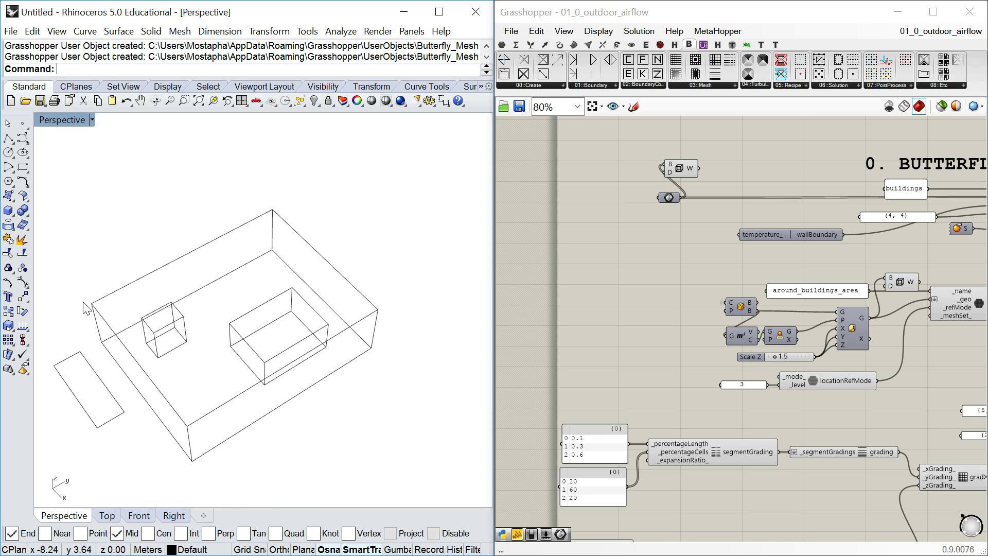
right_drag(339, 256, 339, 268)
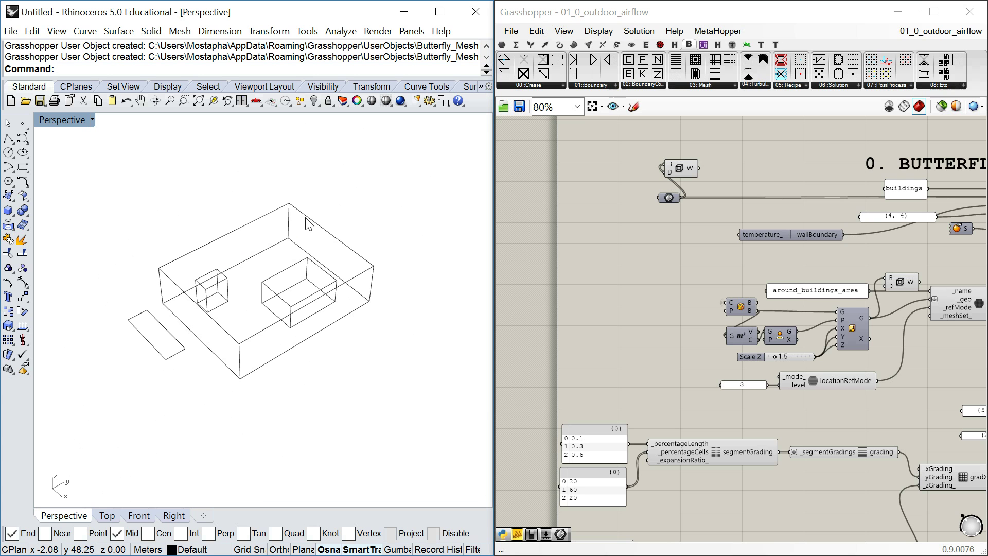
right_drag(318, 305, 319, 303)
right_drag(977, 322, 877, 311)
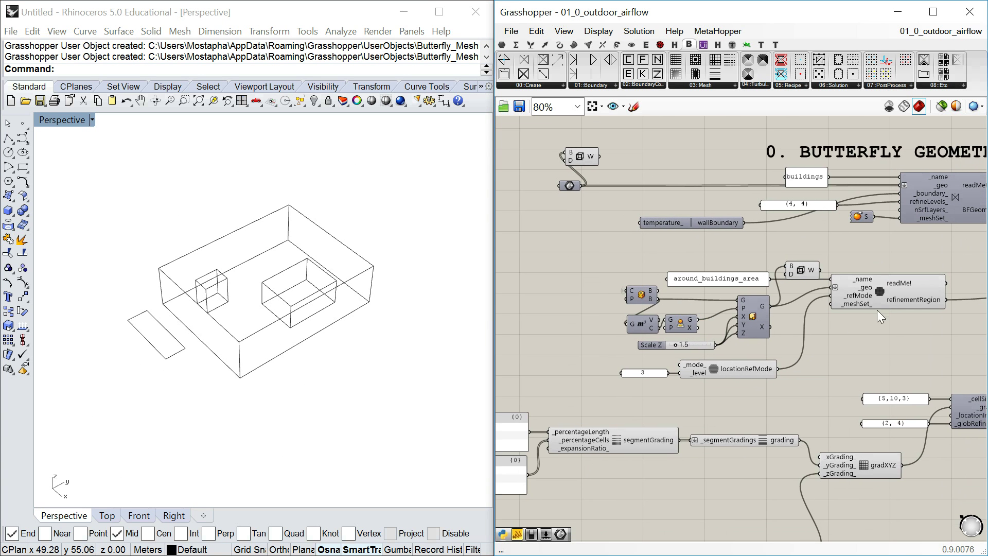
scroll(635, 301, up, 3)
Set the Union Box input's Wire Display to Default
click(632, 286)
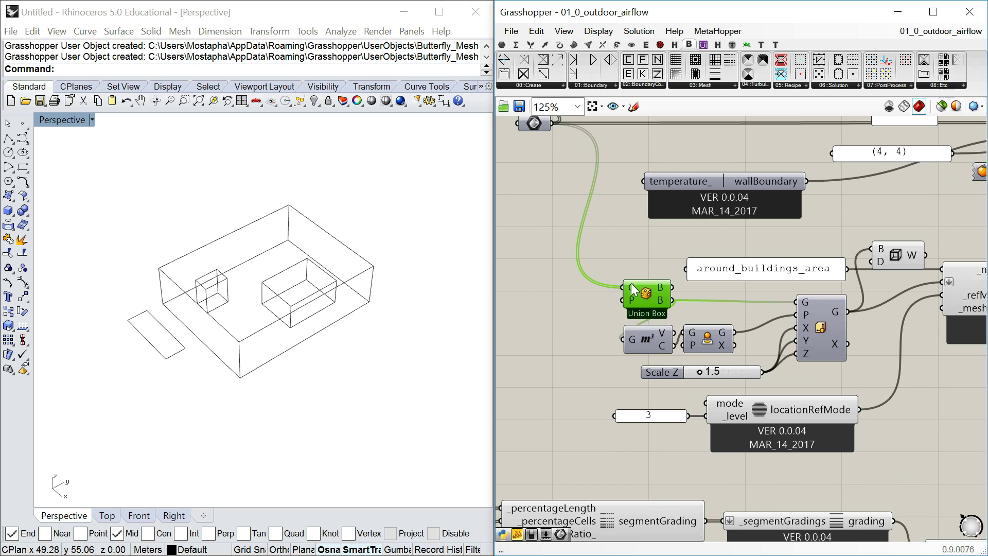
right_click(632, 284)
mouse_move(731, 325)
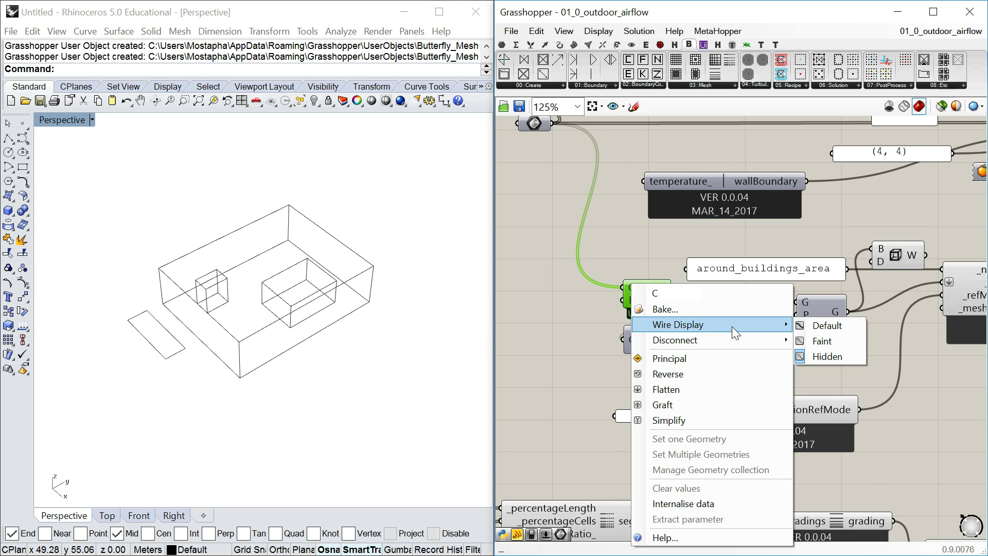
click(844, 323)
click(607, 237)
Widen the Grasshopper window and center the WIND TUNNEL component beside the empty butterfly folder window
scroll(592, 265, down, 3)
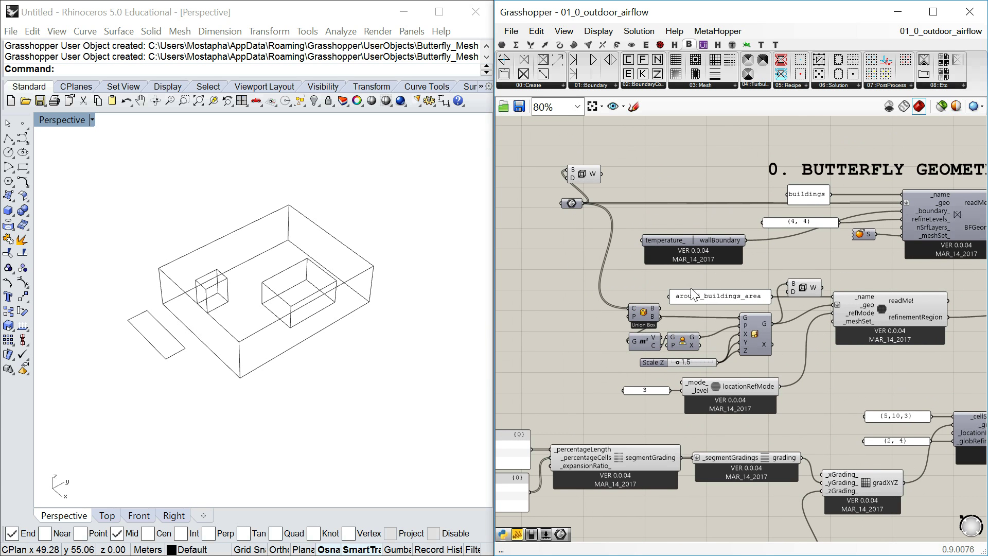
scroll(714, 340, down, 2)
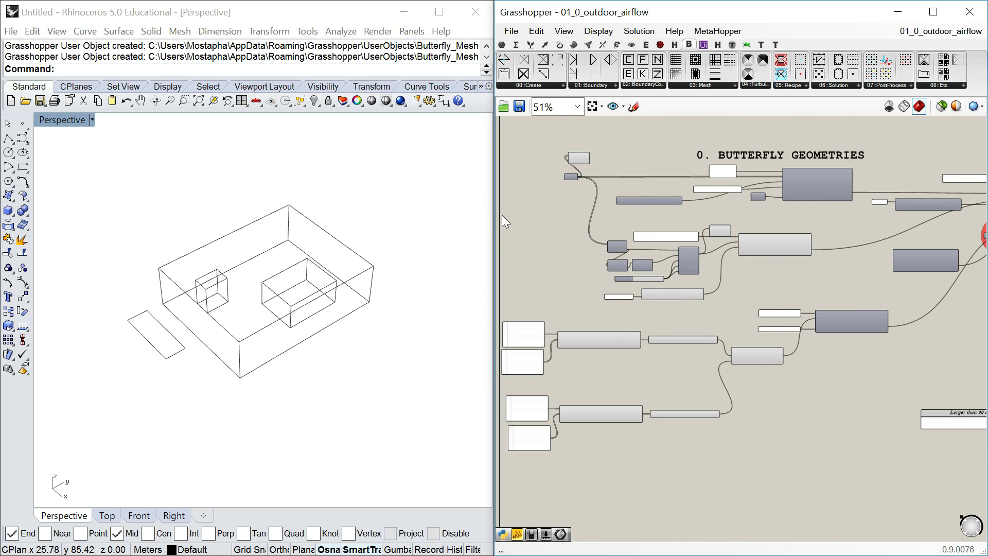
drag(495, 214, 441, 214)
right_drag(766, 224, 475, 244)
scroll(690, 211, up, 3)
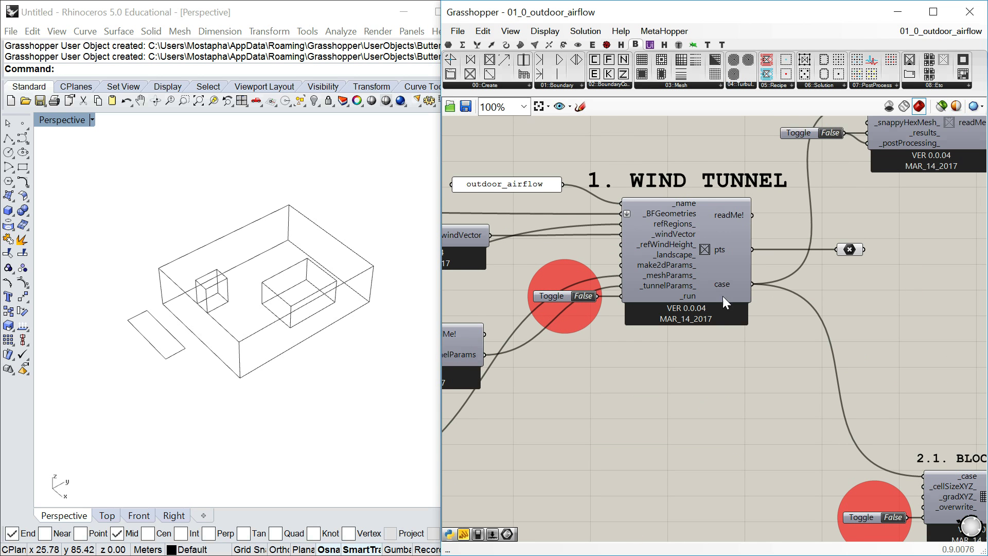
right_drag(690, 297, 707, 303)
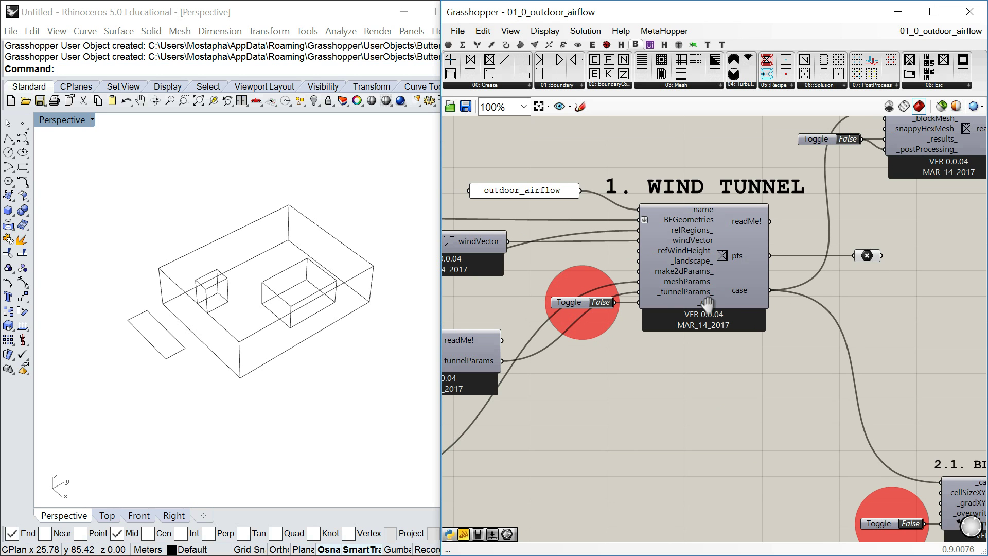
right_drag(707, 302, 655, 325)
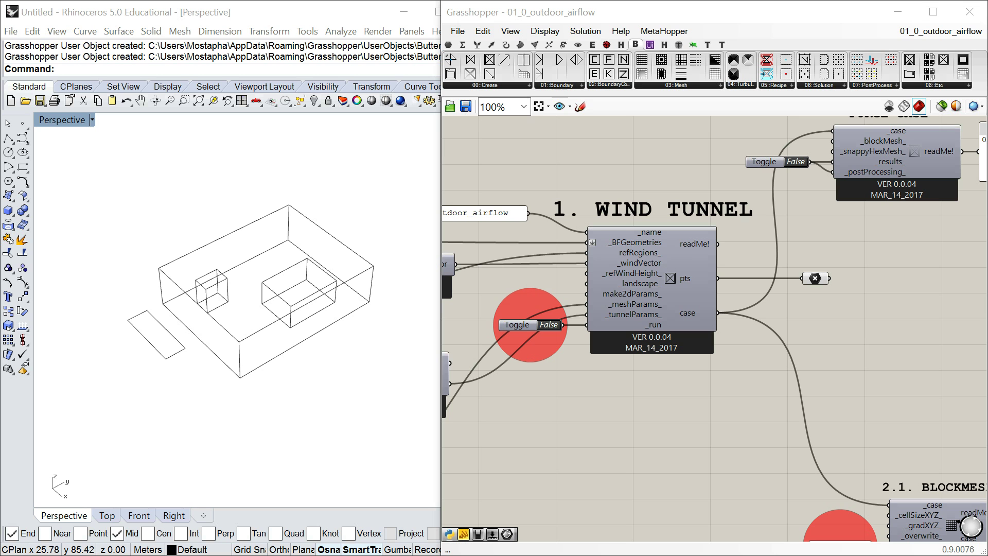
drag(987, 246, 429, 125)
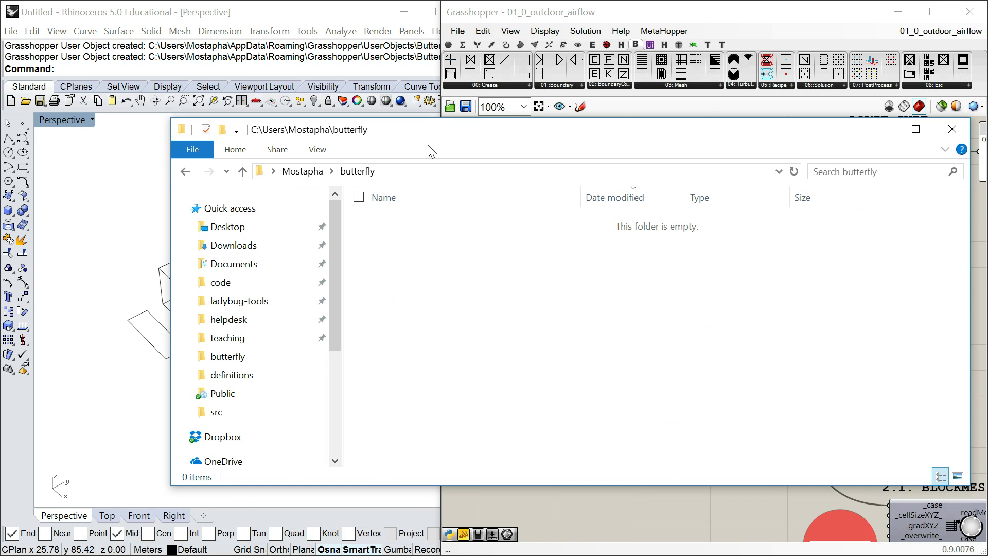
Highlight the user and butterfly folder names in the Explorer path, then move the window aside
click(400, 173)
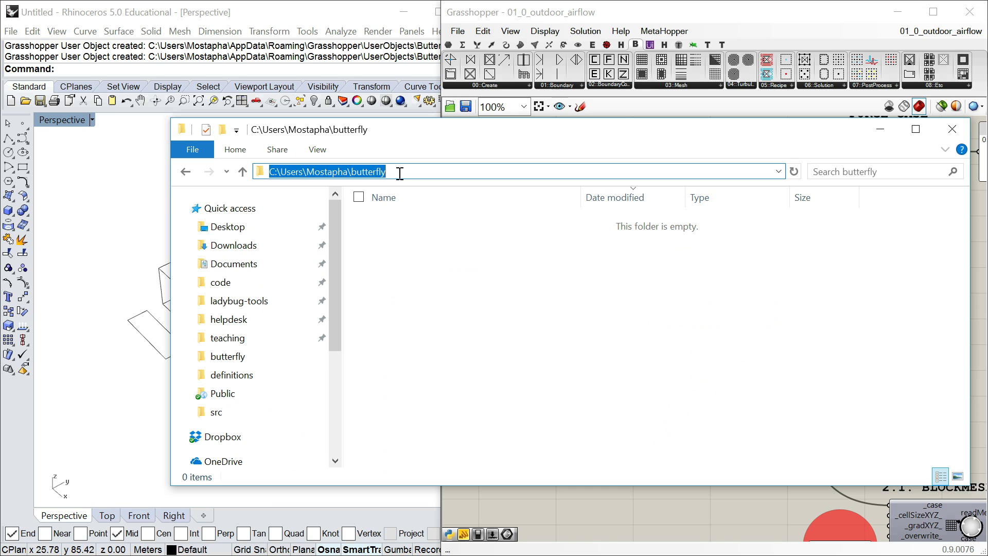
double_click(332, 171)
double_click(367, 171)
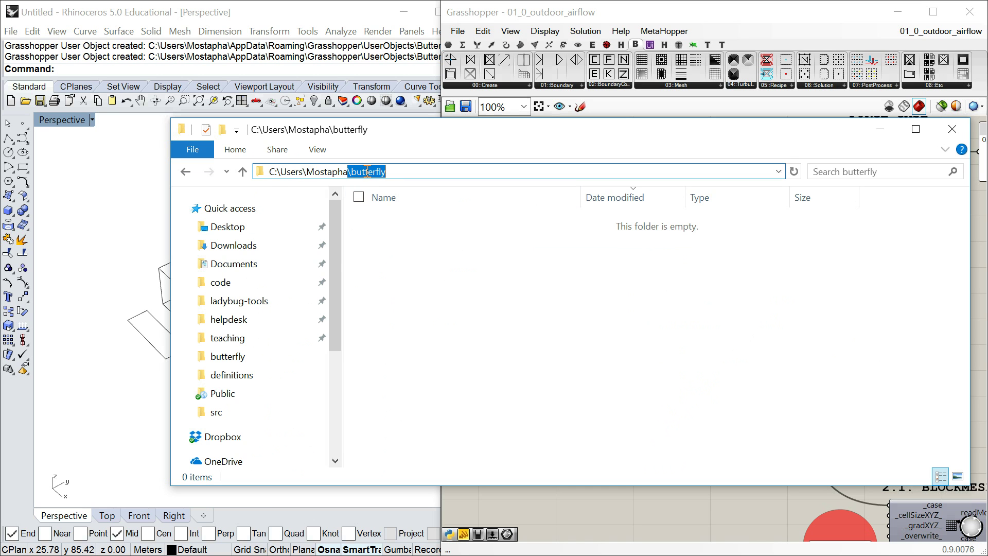
double_click(320, 172)
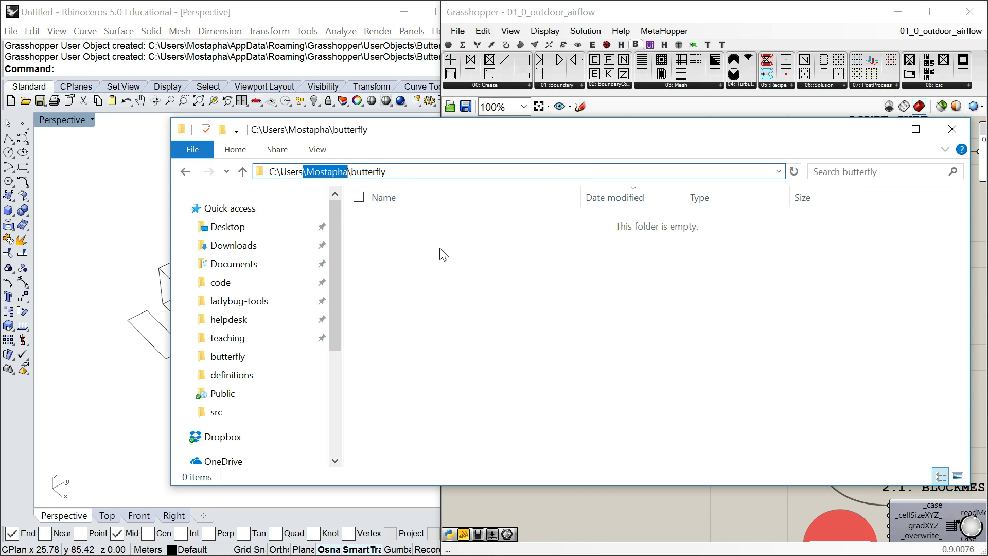
drag(473, 134, 987, 268)
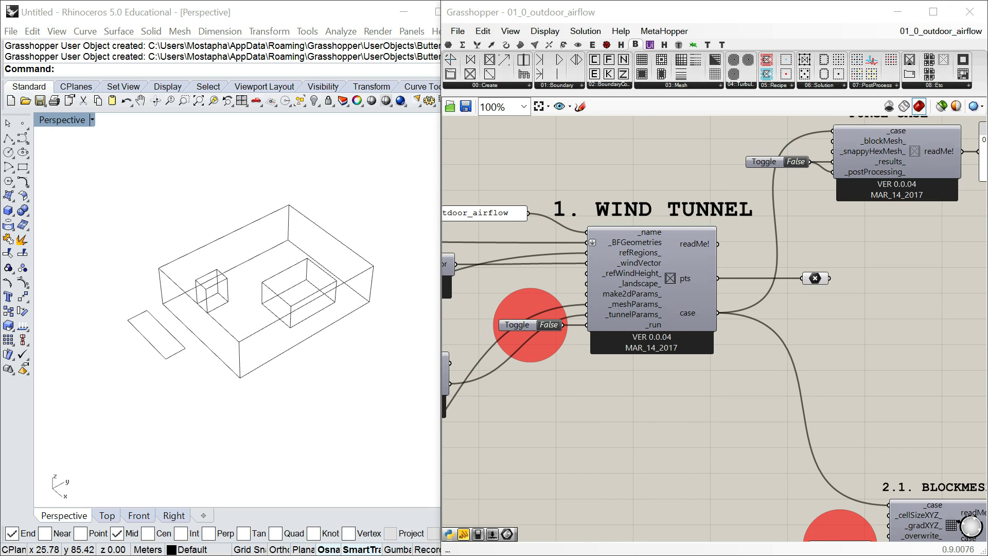
Set the WIND TUNNEL run toggle to True and view the tunnel corner points
click(550, 323)
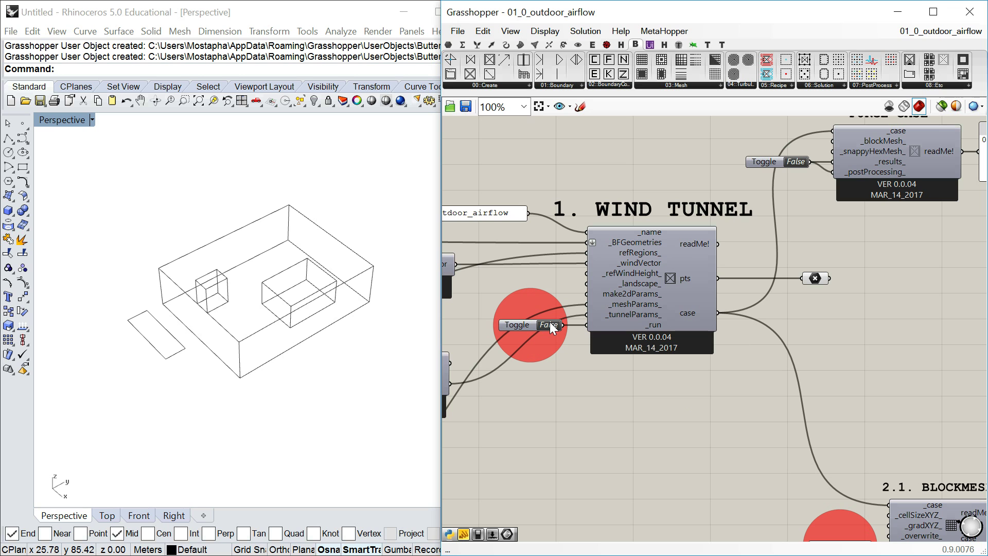
scroll(230, 251, down, 6)
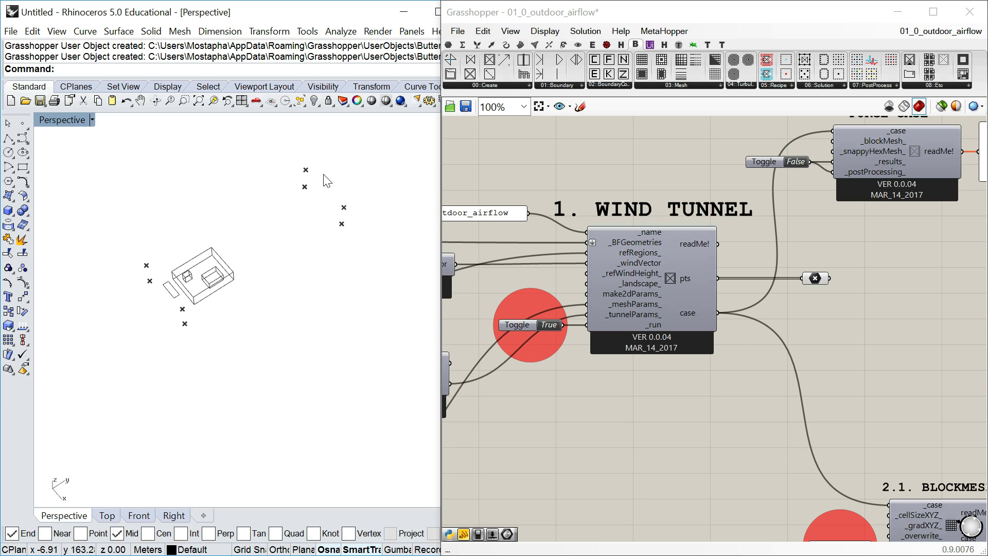
right_drag(227, 262, 234, 283)
Add a Bounding Box component fed by the tunnel points
drag(806, 278, 787, 284)
double_click(885, 264)
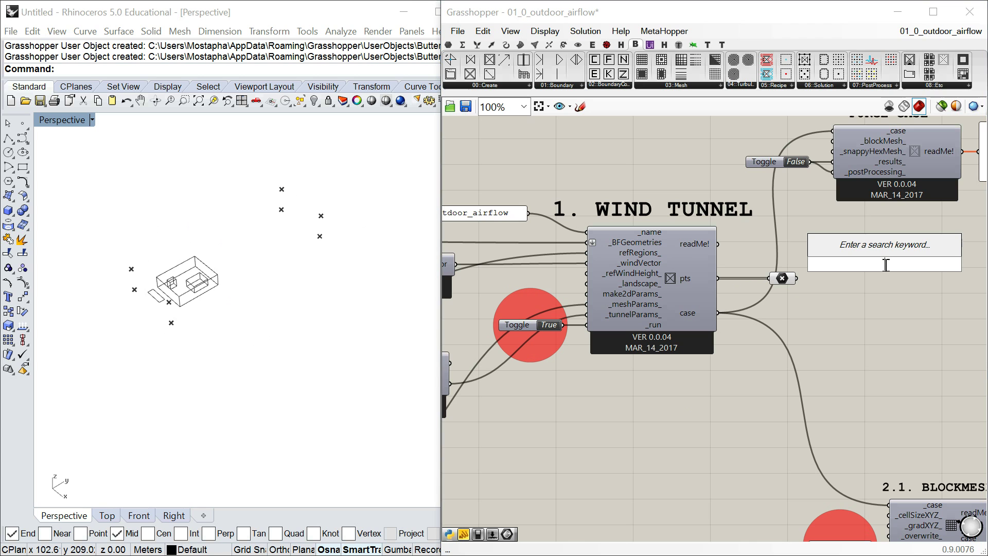
text(boundin)
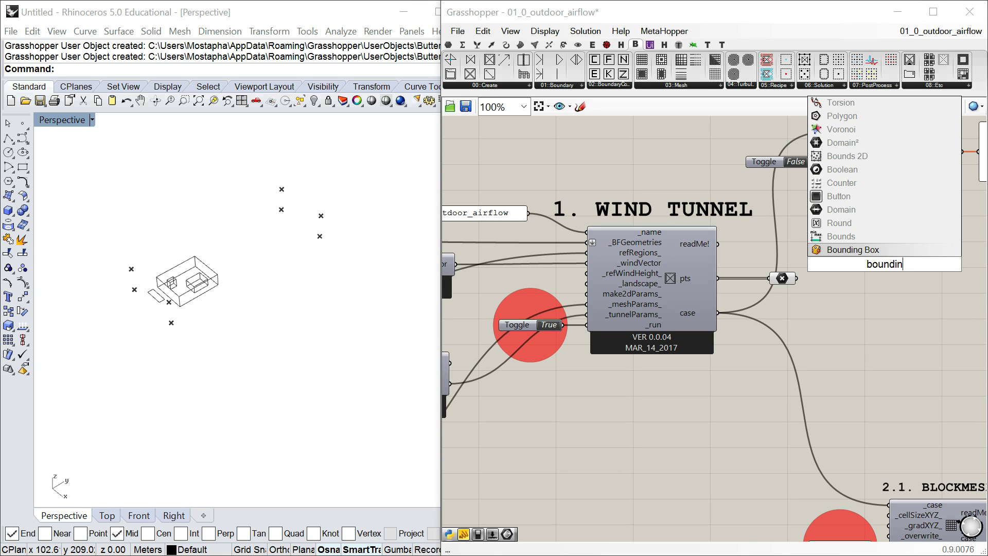
click(872, 252)
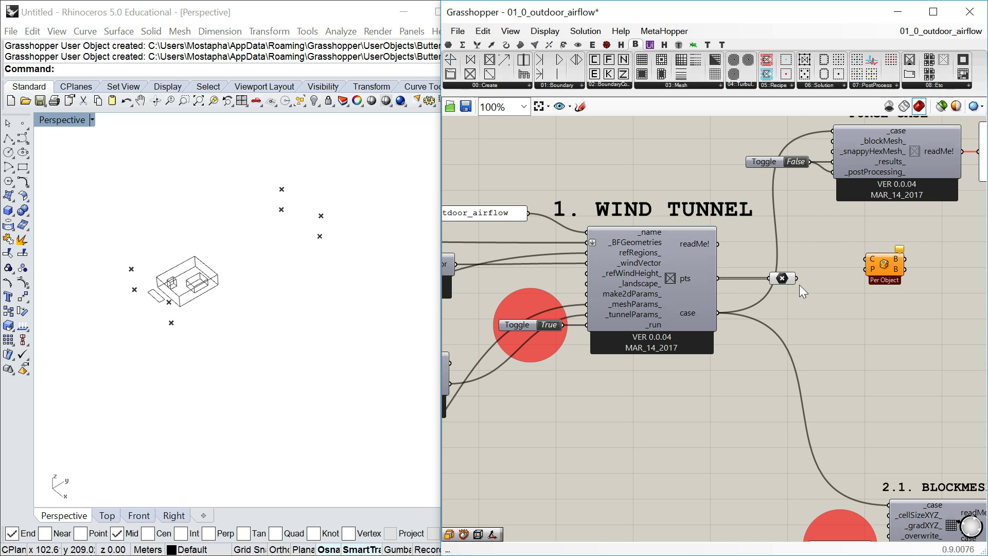
drag(796, 278, 843, 285)
Hide the tunnel points' preview and switch the Bounding Box to Union Box
click(784, 280)
right_click(786, 282)
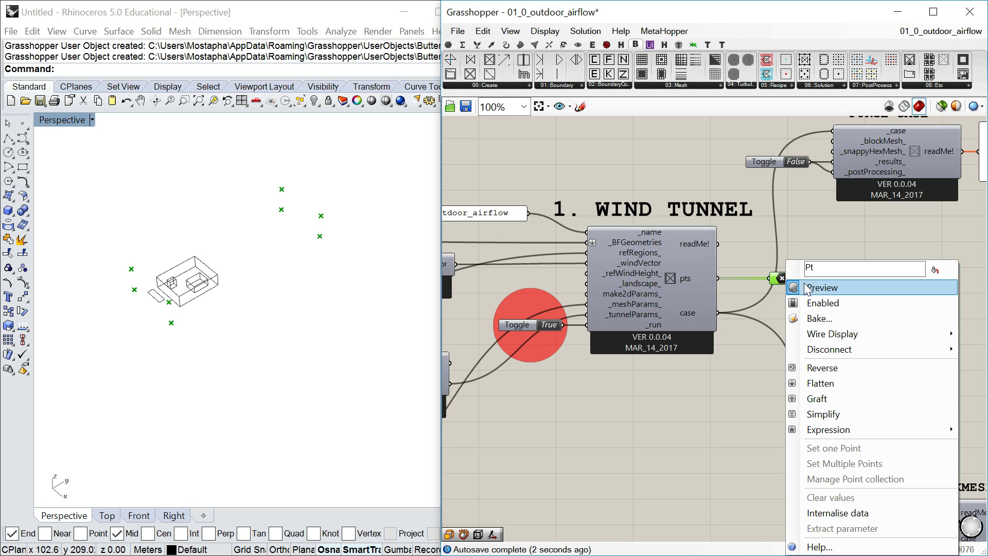
click(823, 287)
click(846, 289)
right_click(846, 288)
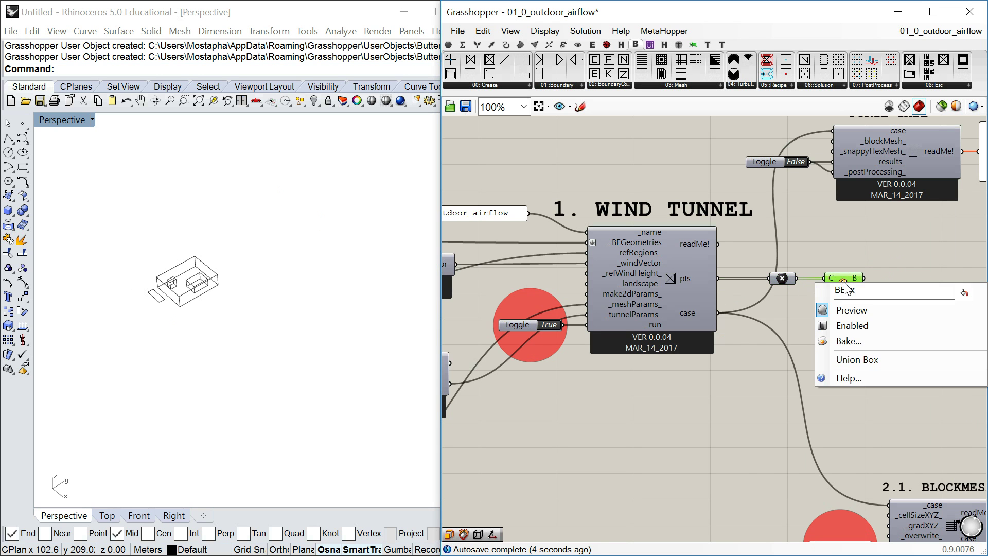
click(867, 369)
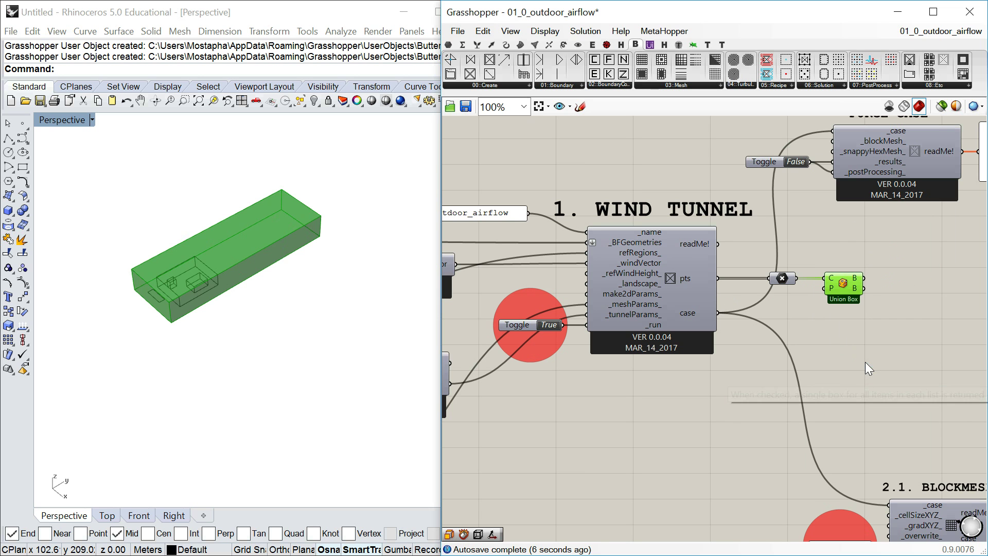
click(890, 236)
Orbit Rhino around the tunnel box and nudge the tunnelParams component left
click(312, 262)
right_drag(312, 263, 281, 310)
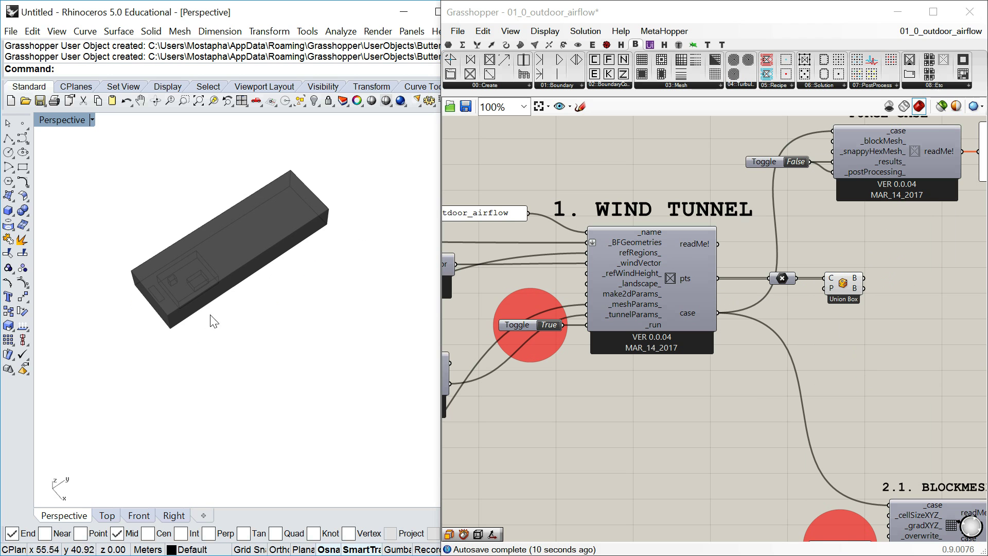
scroll(162, 283, up, 5)
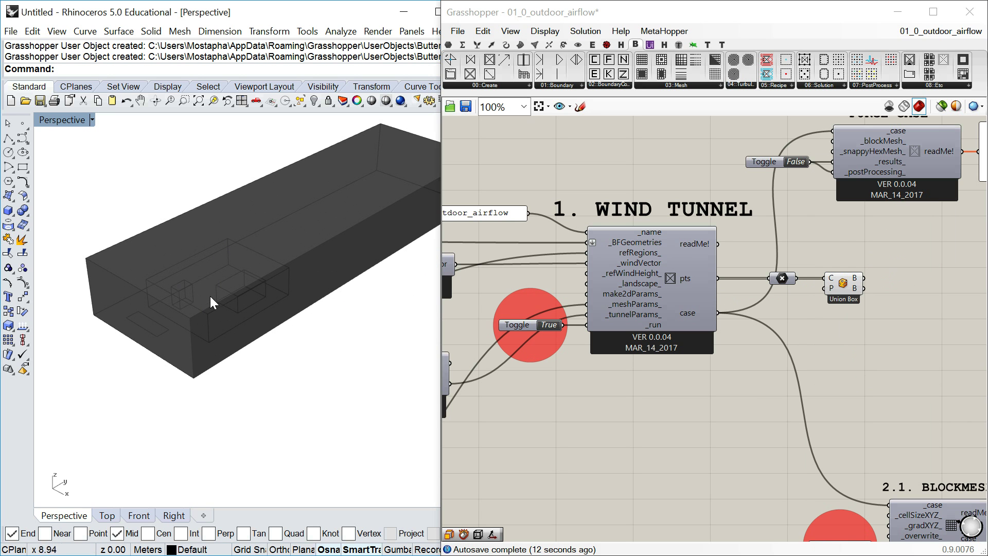
right_drag(762, 293, 903, 274)
scroll(856, 278, down, 2)
scroll(641, 330, up, 3)
drag(649, 331, 632, 322)
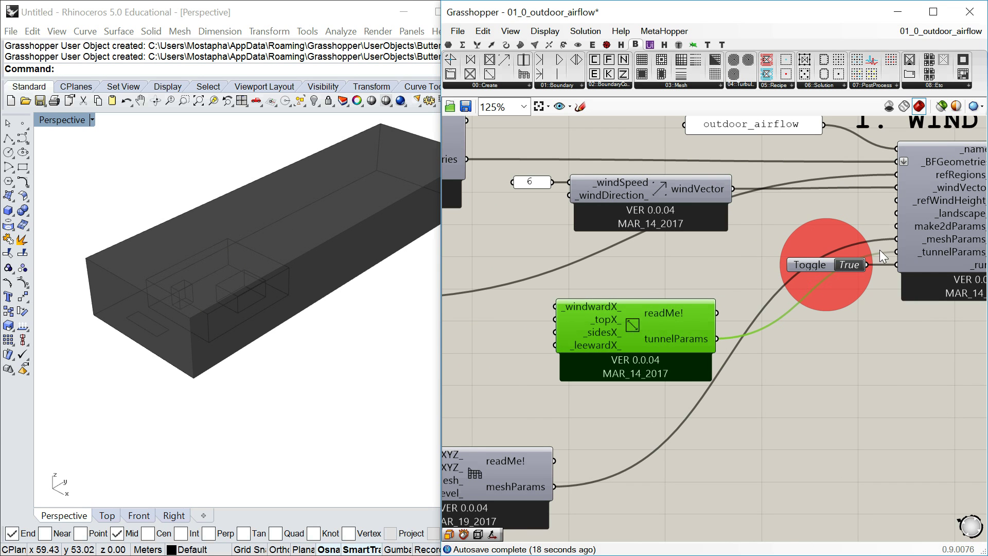
scroll(594, 309, down, 2)
scroll(591, 321, up, 2)
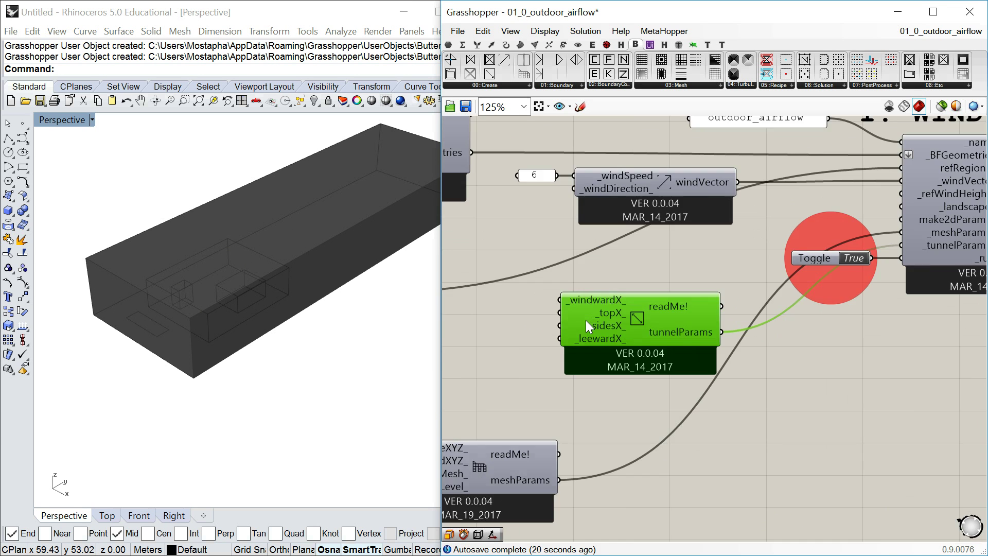
mouse_move(611, 303)
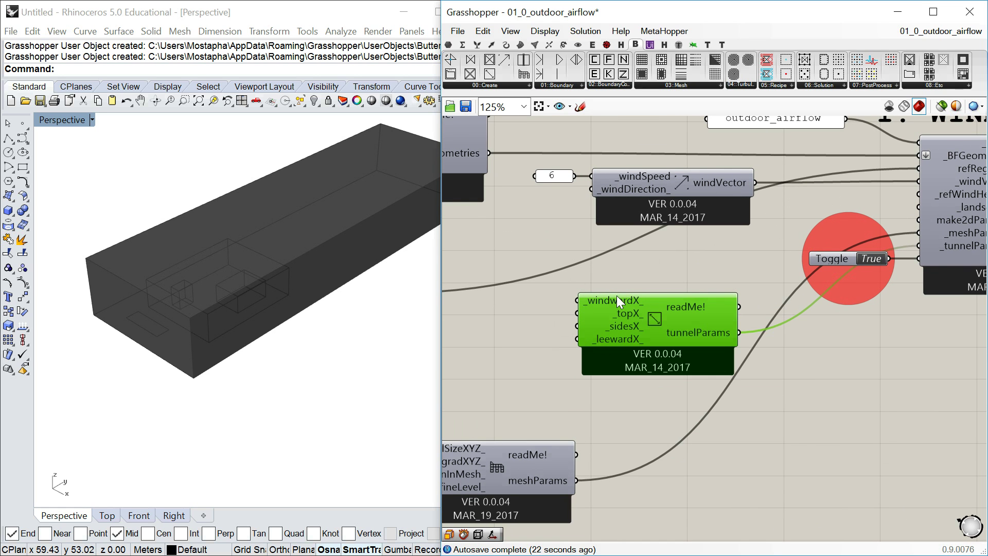
mouse_move(622, 320)
mouse_move(627, 341)
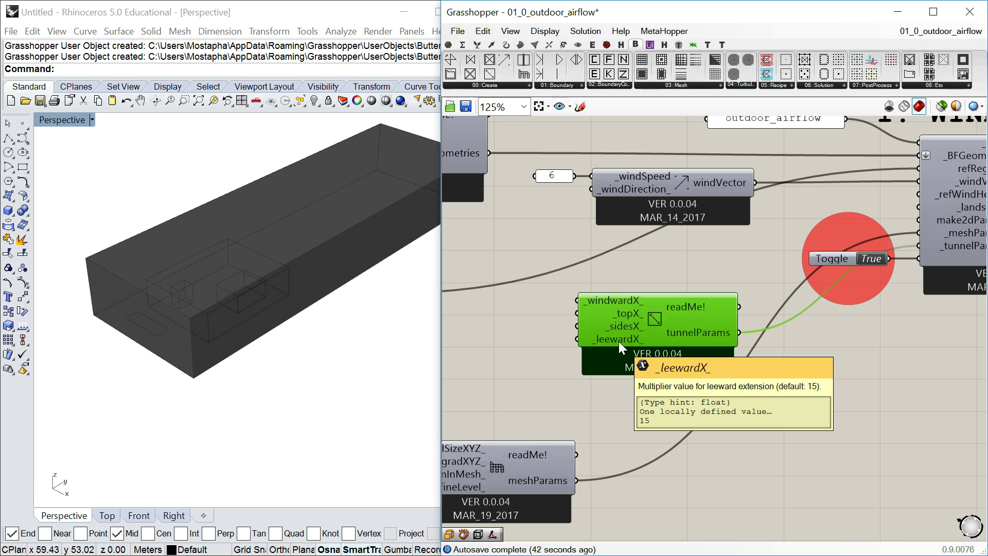
right_drag(584, 360, 622, 350)
scroll(633, 330, down, 1)
right_drag(256, 261, 235, 260)
scroll(216, 290, down, 3)
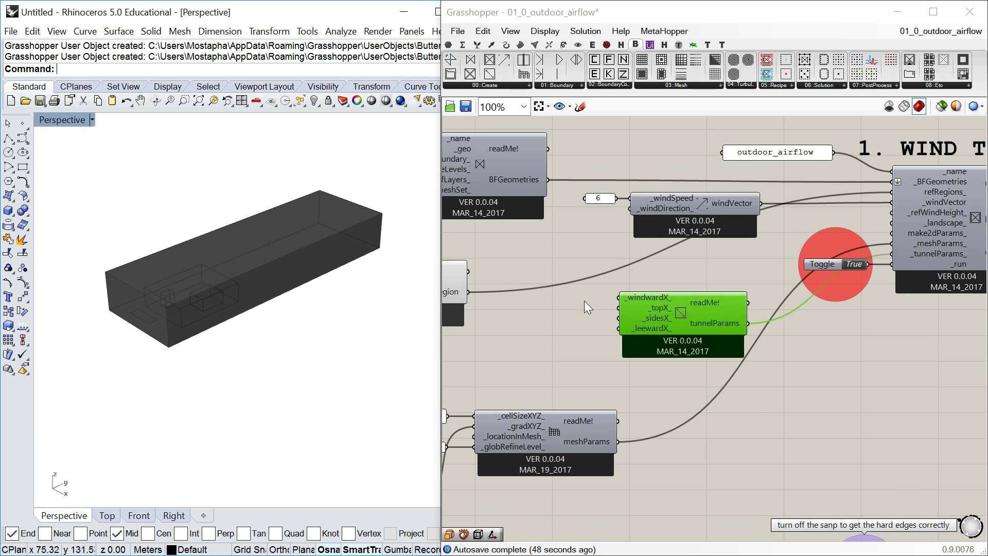
right_drag(551, 311, 554, 313)
right_drag(294, 280, 295, 310)
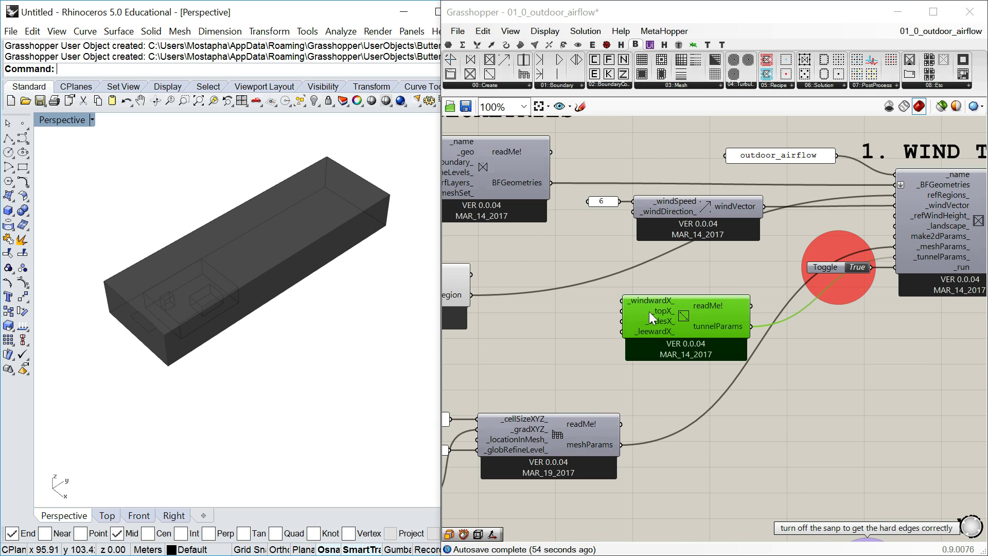
scroll(226, 303, up, 4)
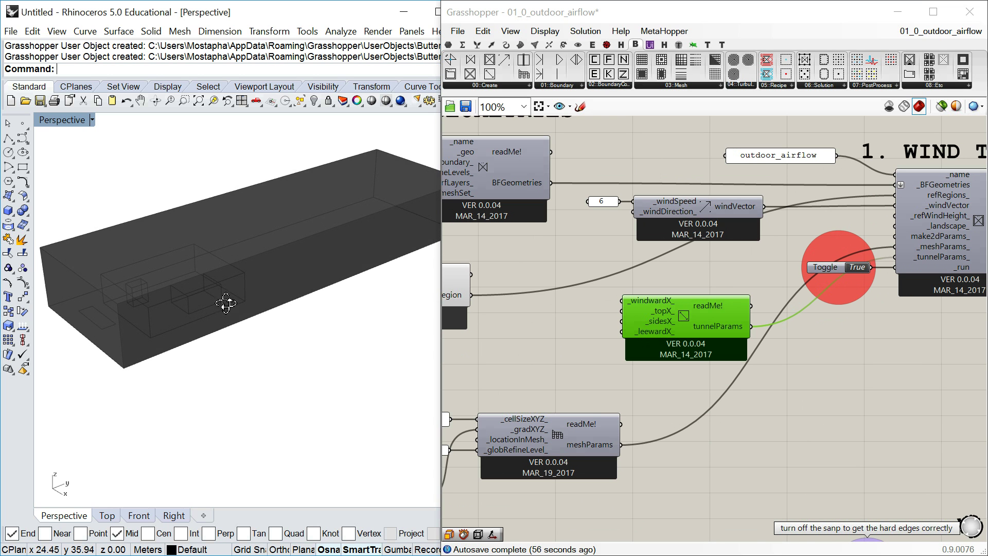
Add a Number Slider set to 5 and wire it into tunnelParams' _topX_ input
double_click(537, 317)
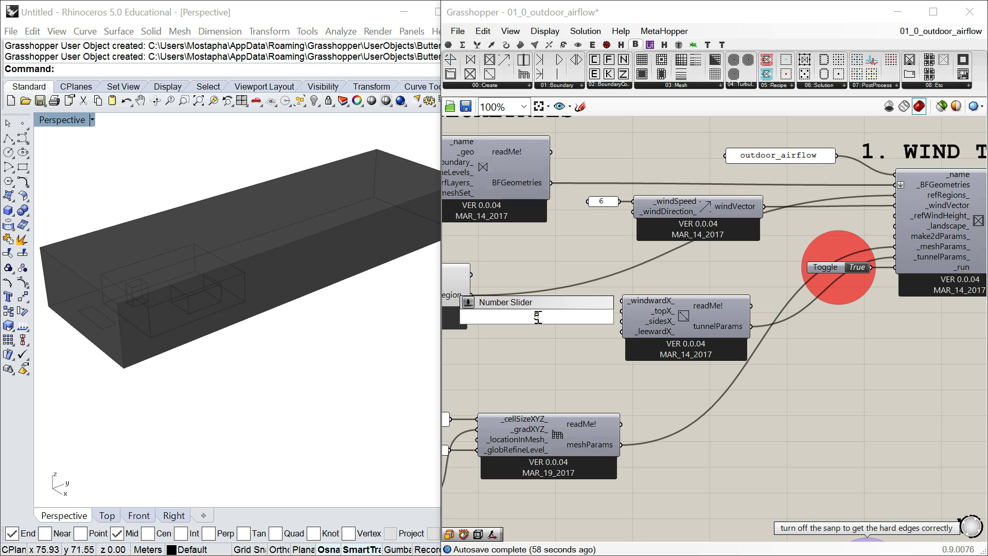
text(5)
key(Return)
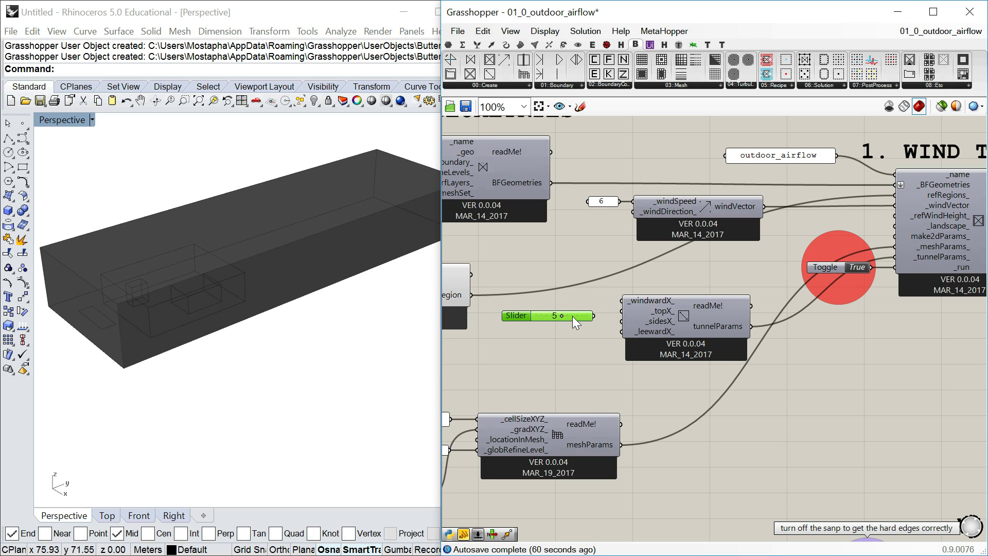
drag(594, 317, 616, 314)
right_drag(161, 302, 150, 285)
scroll(150, 284, down, 7)
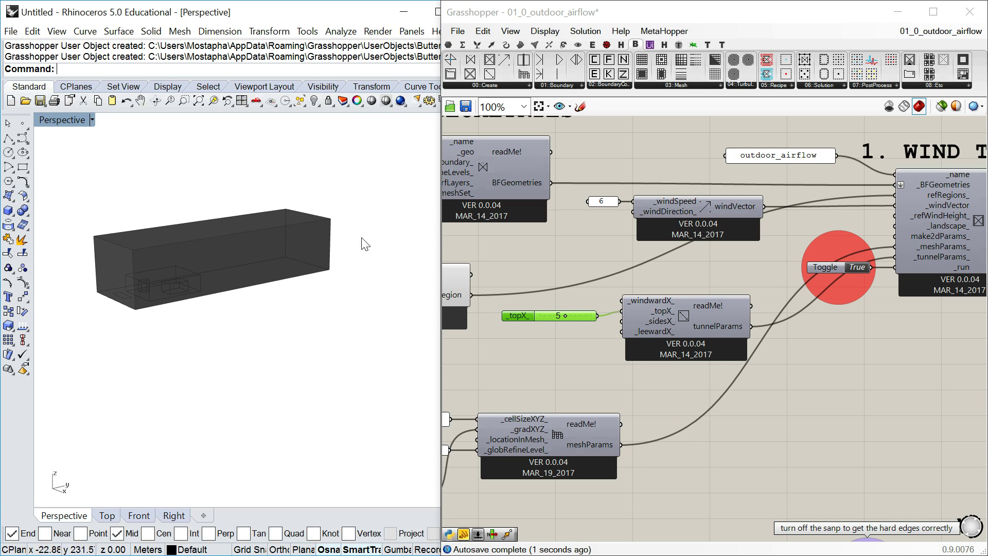
scroll(230, 293, up, 3)
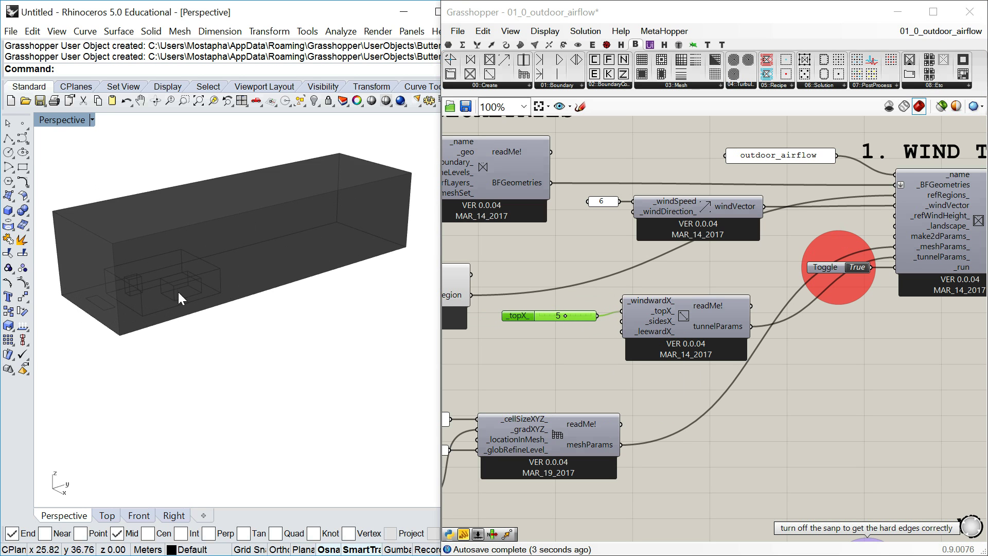
right_drag(655, 297, 772, 284)
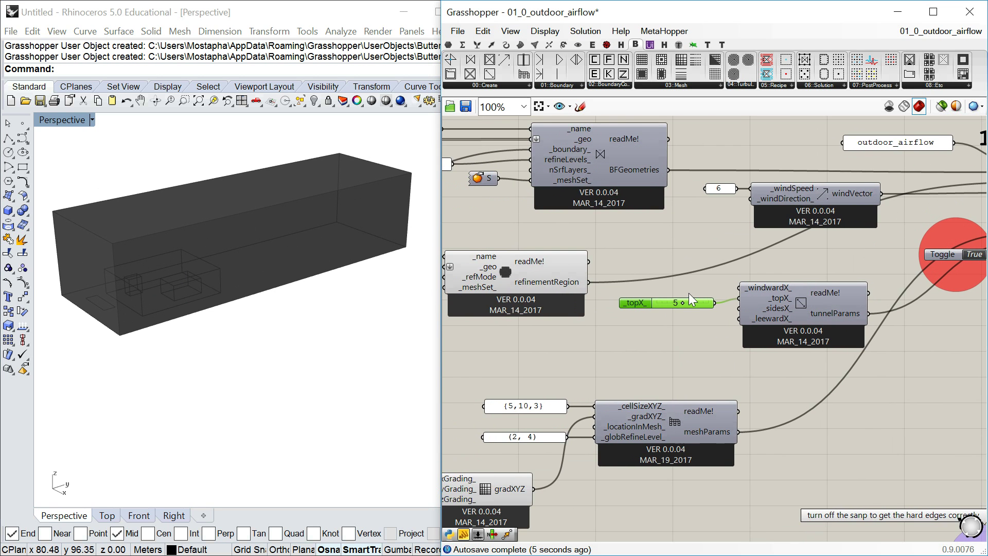
scroll(874, 329, down, 5)
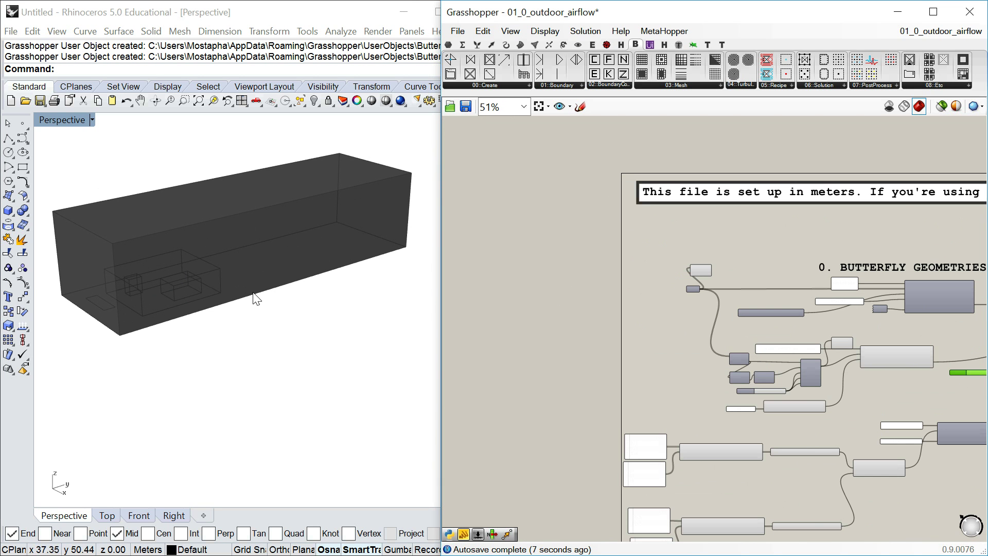
Draw a tall, narrow Box beside the existing buildings inside the tunnel
right_drag(205, 284, 206, 291)
text(Bo)
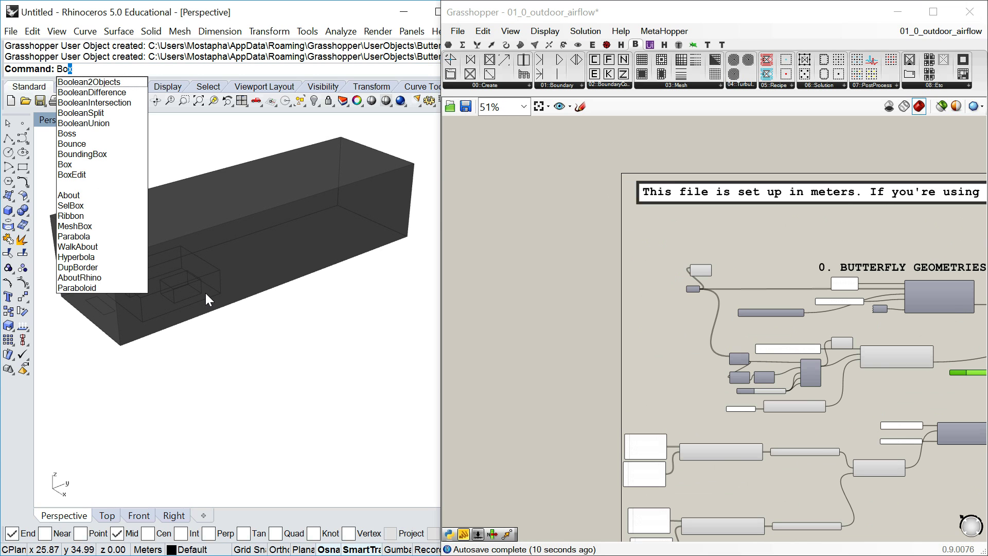
key(Return)
click(178, 269)
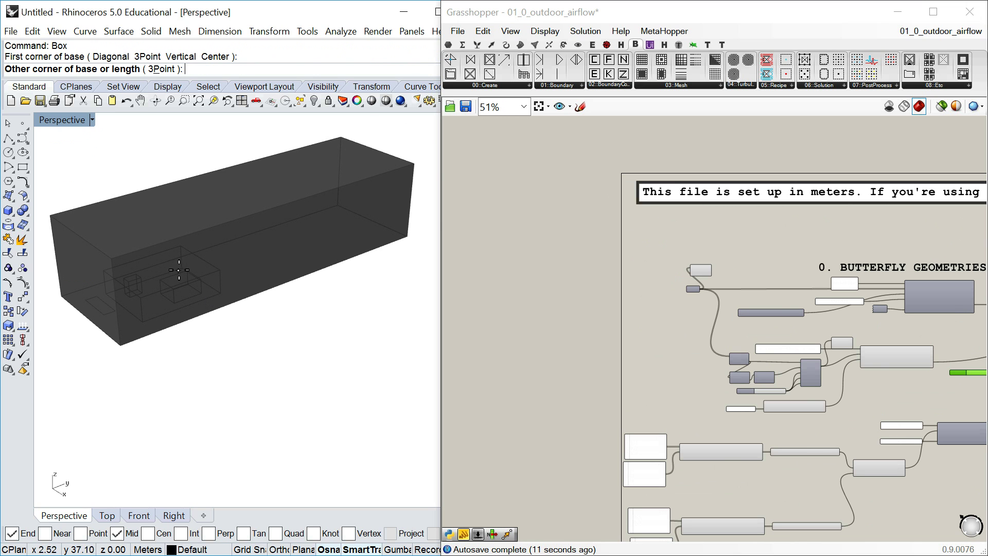
click(234, 279)
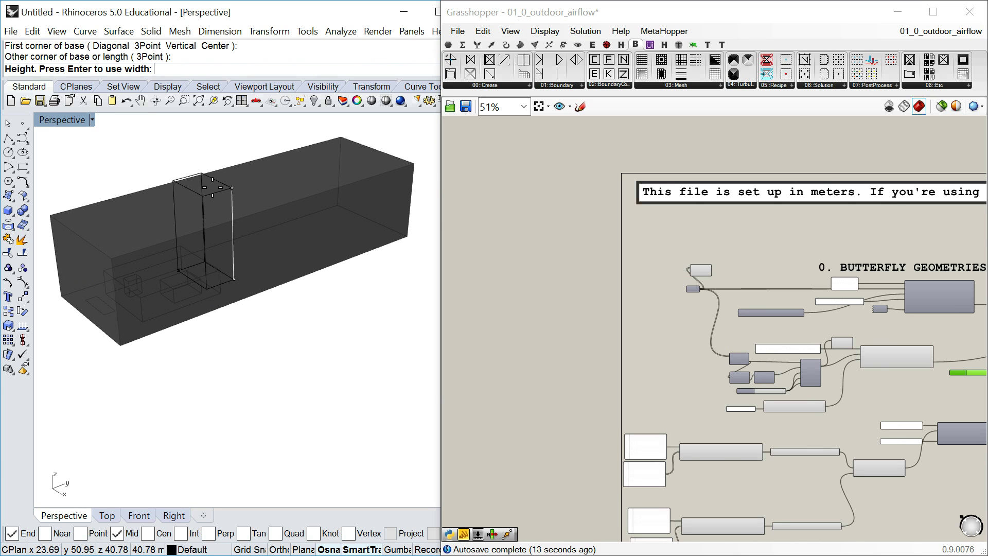
click(229, 187)
right_drag(660, 255, 619, 238)
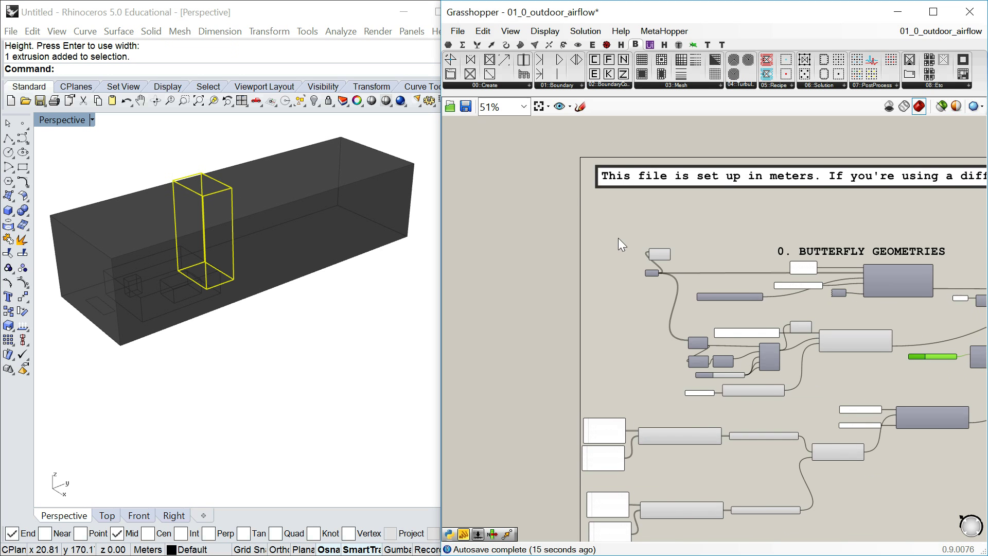
scroll(618, 238, up, 2)
right_drag(313, 252, 308, 240)
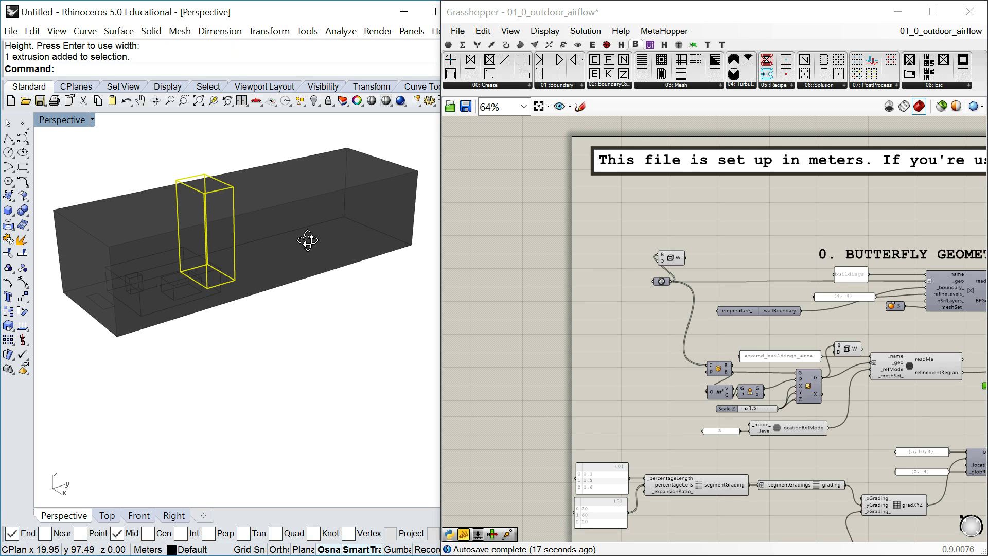
scroll(610, 254, up, 1)
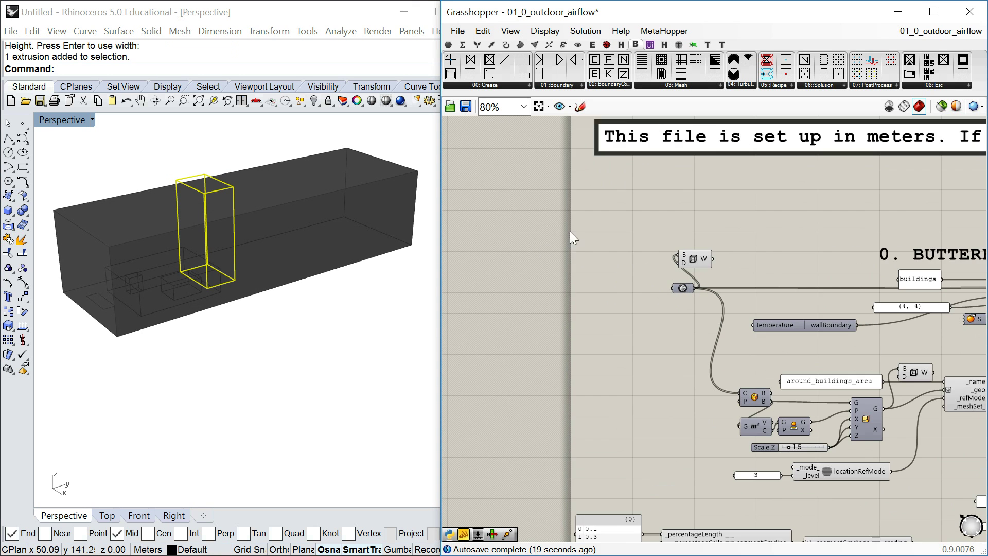
Add a Brep parameter holding the new box and wire it into the building geometry
double_click(583, 230)
text(bre)
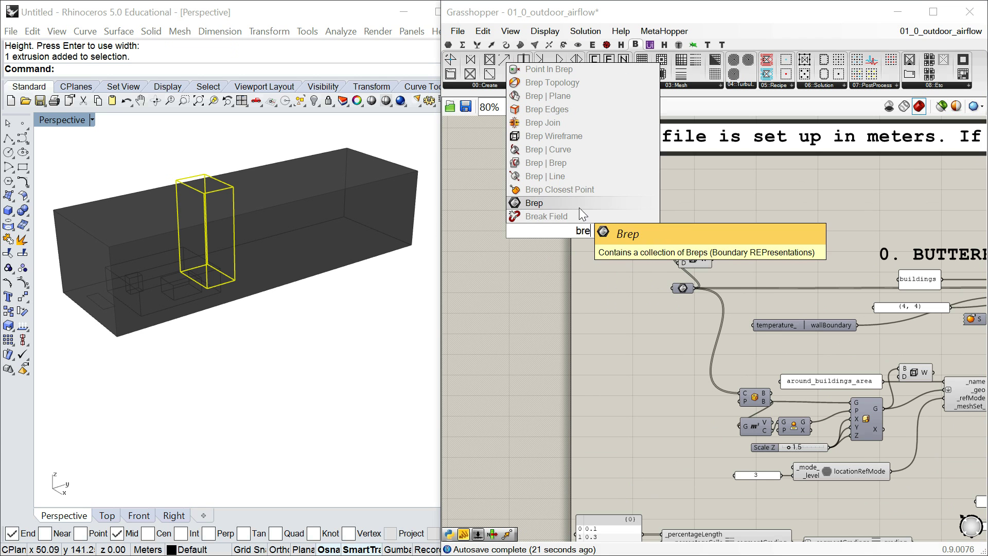
click(579, 205)
right_click(584, 231)
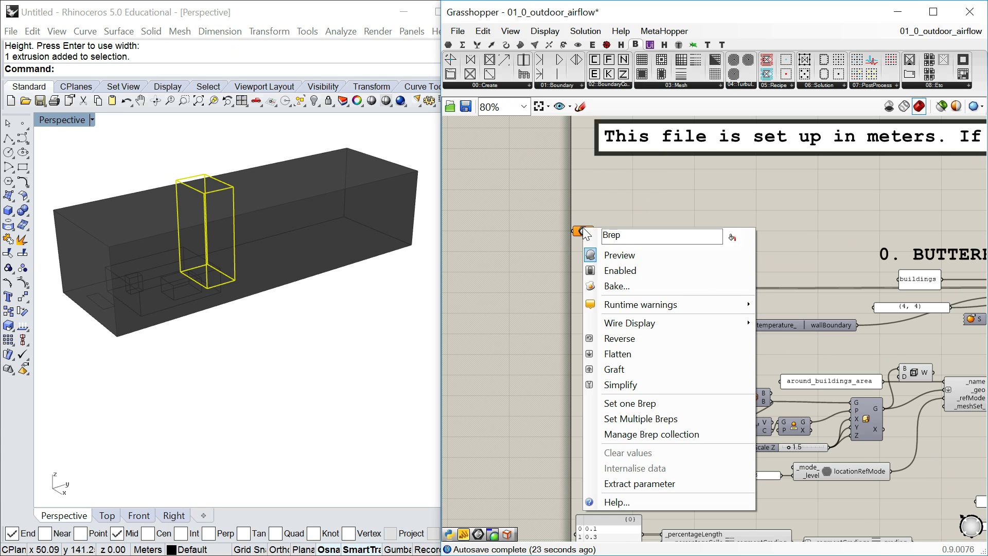
click(699, 406)
drag(595, 229, 675, 289)
Inspect the recomputed tunnel and window-select the small building in the viewport
scroll(202, 246, down, 10)
right_drag(214, 222, 227, 174)
scroll(178, 279, down, 7)
scroll(220, 254, up, 5)
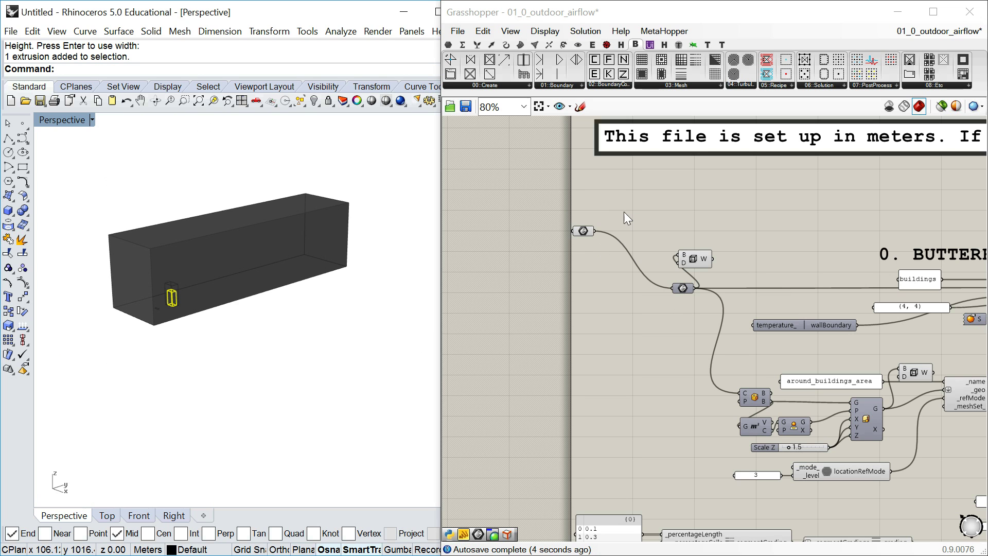
drag(100, 338, 224, 296)
scroll(173, 294, up, 5)
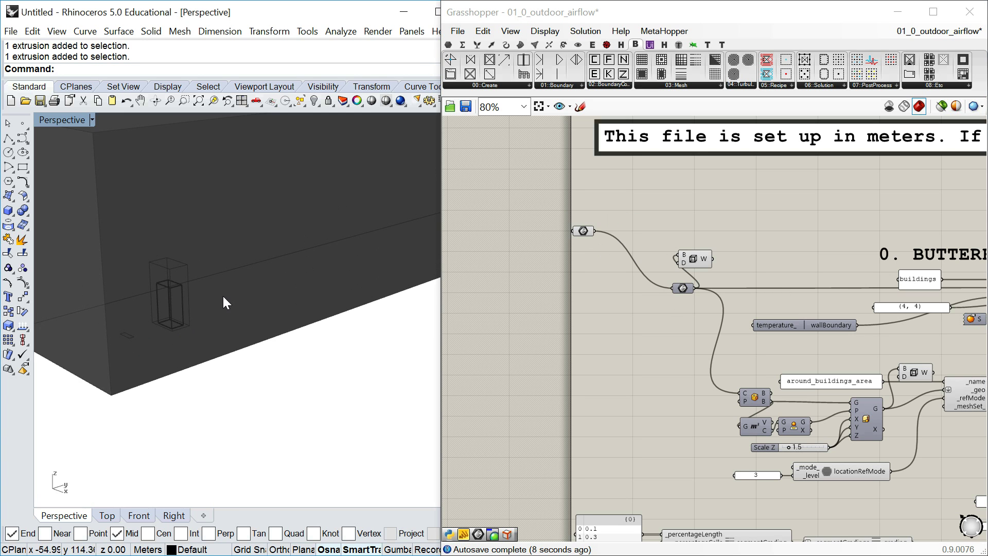
scroll(652, 283, down, 6)
right_drag(735, 286, 545, 272)
Add a Brep Wireframe component fed by the Union Box output
scroll(699, 278, up, 3)
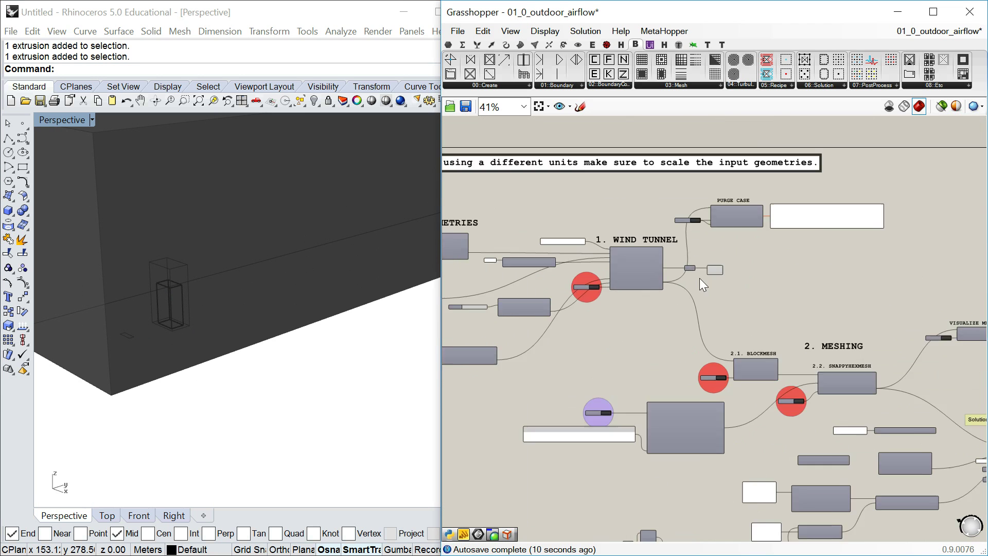
scroll(699, 278, up, 6)
double_click(810, 269)
text(wire)
click(772, 302)
drag(776, 261, 752, 263)
Turn off the solid Union Box preview and view the building inside the wireframe tunnel
click(704, 273)
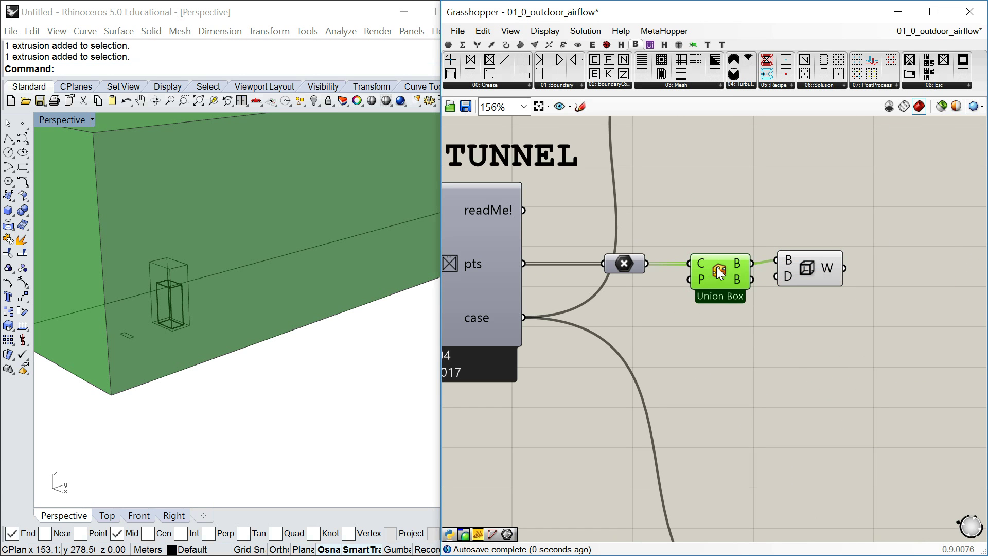
right_click(719, 267)
click(746, 293)
right_drag(165, 239, 159, 290)
scroll(157, 289, up, 4)
right_drag(168, 333, 261, 324)
scroll(228, 319, up, 2)
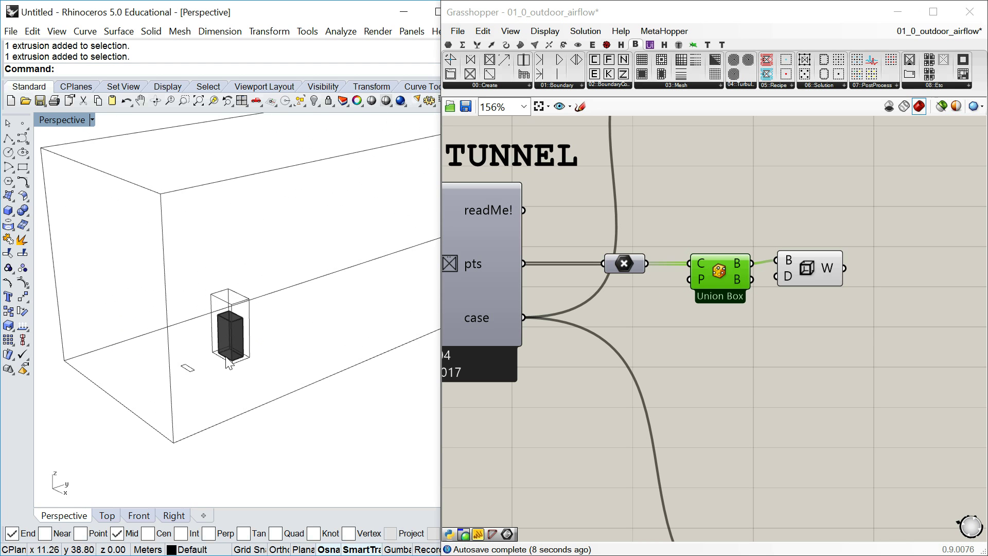
scroll(233, 338, up, 2)
right_drag(669, 329, 850, 297)
scroll(849, 295, down, 6)
right_drag(599, 302, 801, 288)
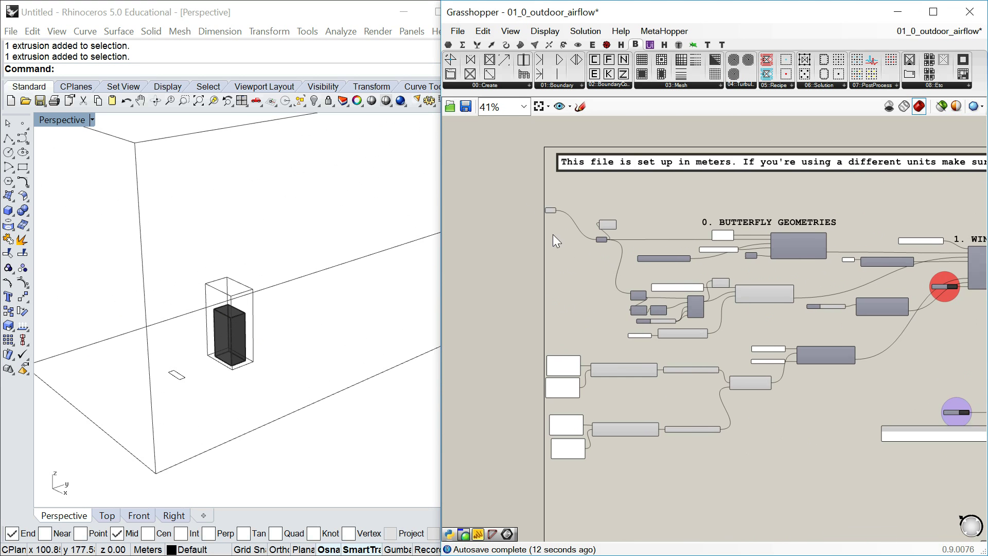
Bring the new tall building box into view in Rhino and briefly select it
scroll(566, 240, up, 3)
right_drag(591, 236, 590, 285)
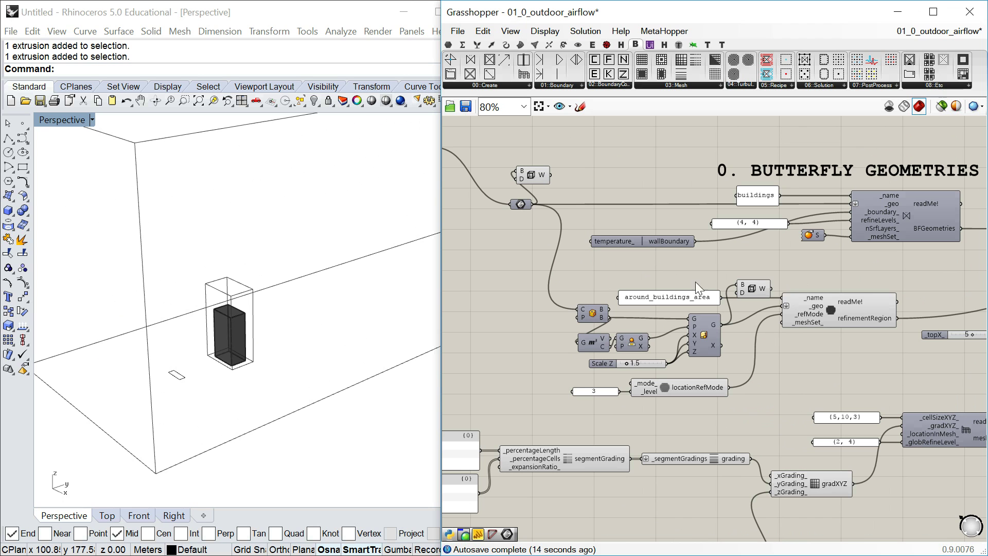
right_drag(238, 278, 239, 308)
click(236, 310)
key(Escape)
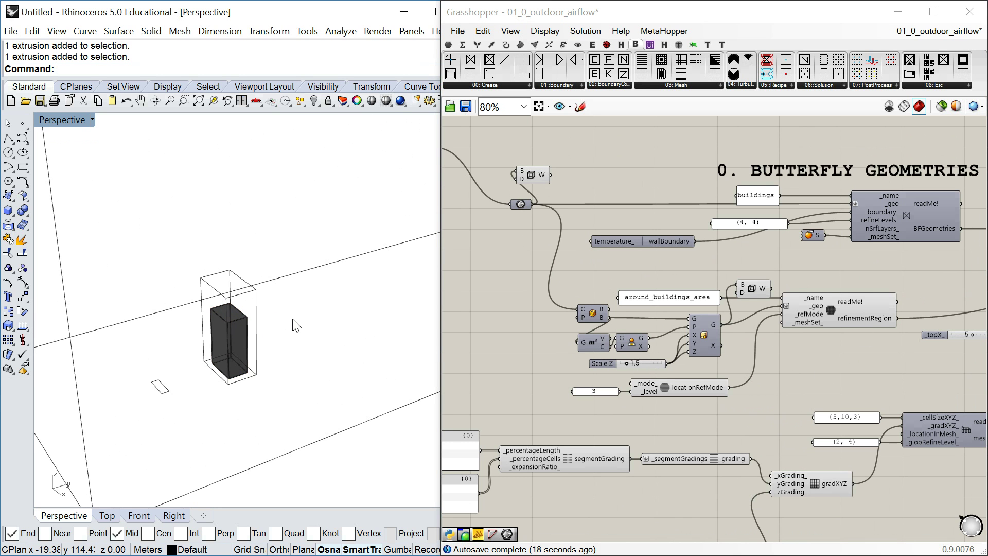
Use MoveFace to push the box's side face outward into a long, wide block
text(MoveFace)
key(Return)
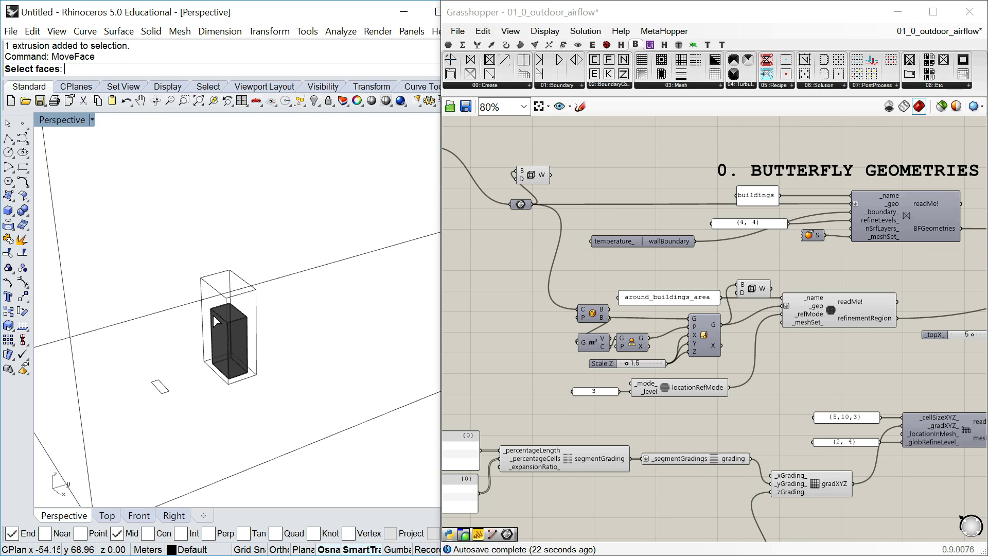
click(214, 315)
click(240, 361)
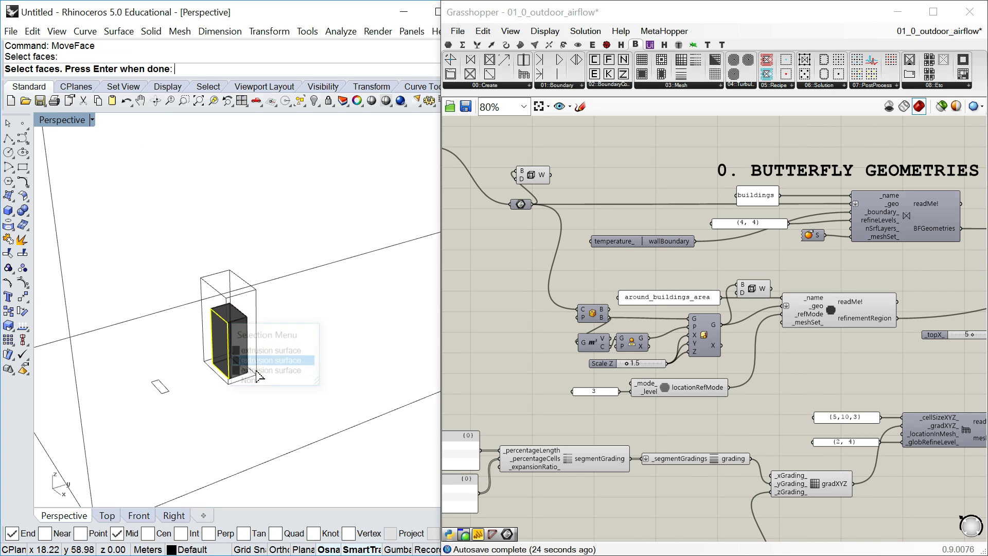
key(Return)
click(293, 452)
click(211, 444)
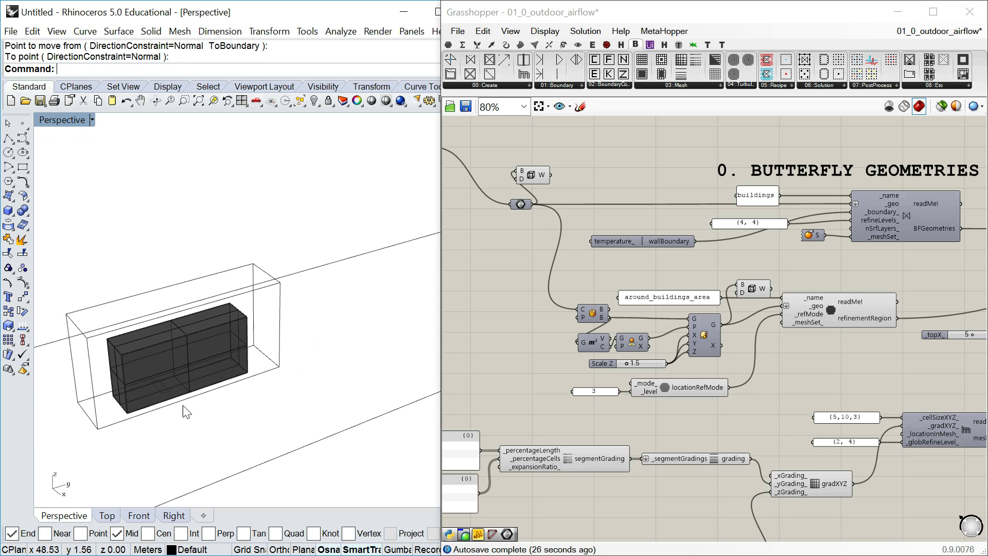
right_drag(246, 327, 195, 278)
right_drag(257, 298, 181, 314)
right_drag(257, 287, 225, 266)
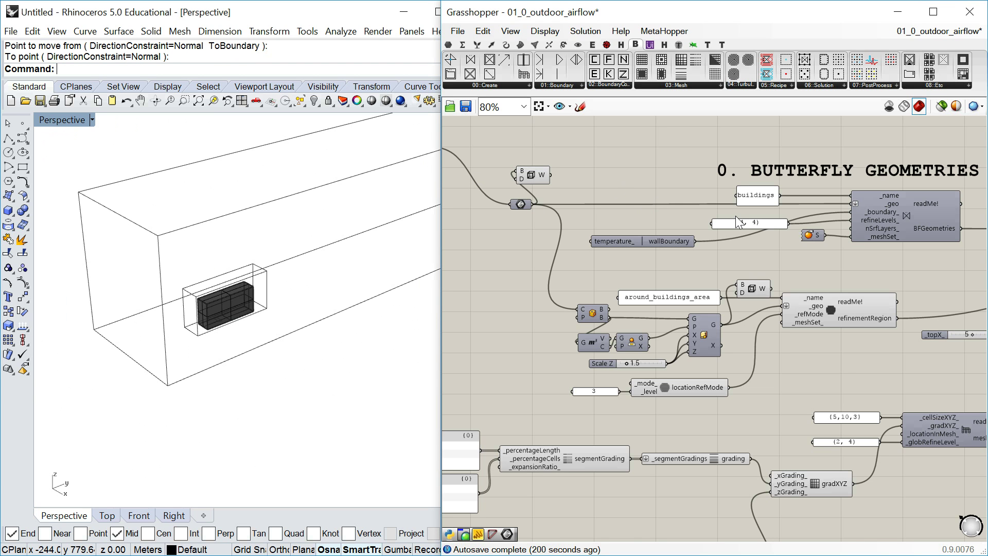
Delete the leftmost Brep parameter in Grasshopper and the building polysurface in Rhino
right_click(736, 215)
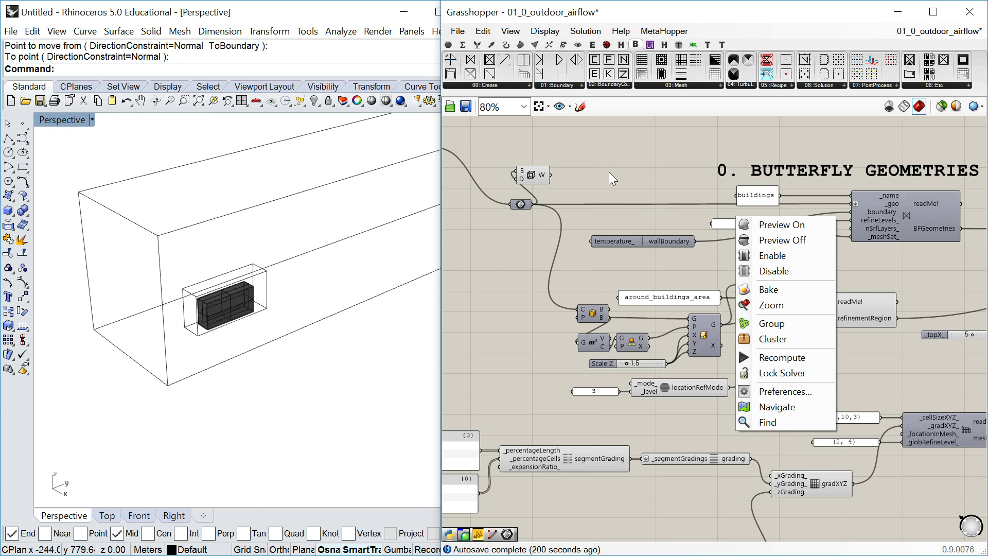
click(616, 178)
scroll(618, 198, down, 2)
right_drag(492, 166, 569, 215)
scroll(590, 227, up, 4)
drag(552, 174, 516, 242)
key(Delete)
drag(267, 225, 139, 367)
key(Delete)
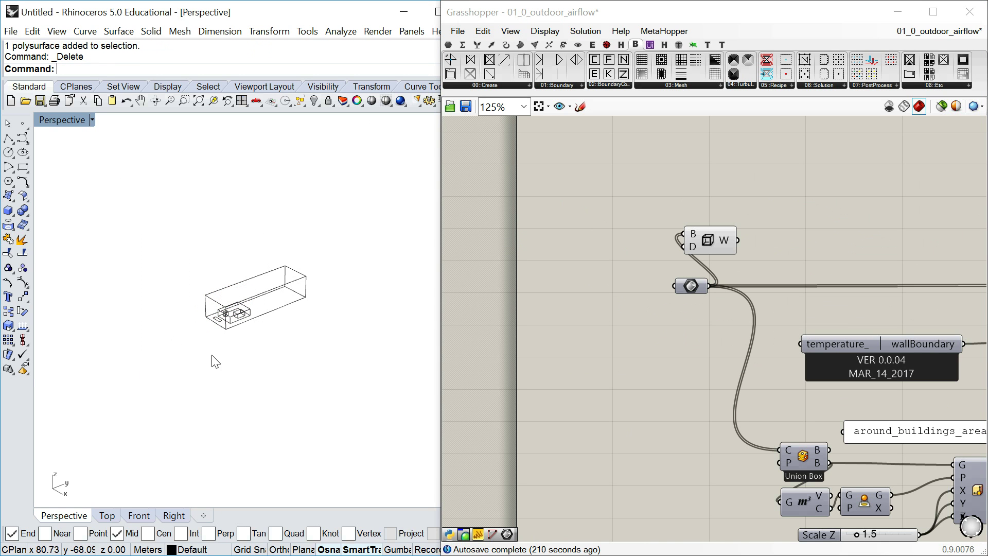
Delete the _topX number slider from the tunnel parameters
scroll(216, 334, up, 5)
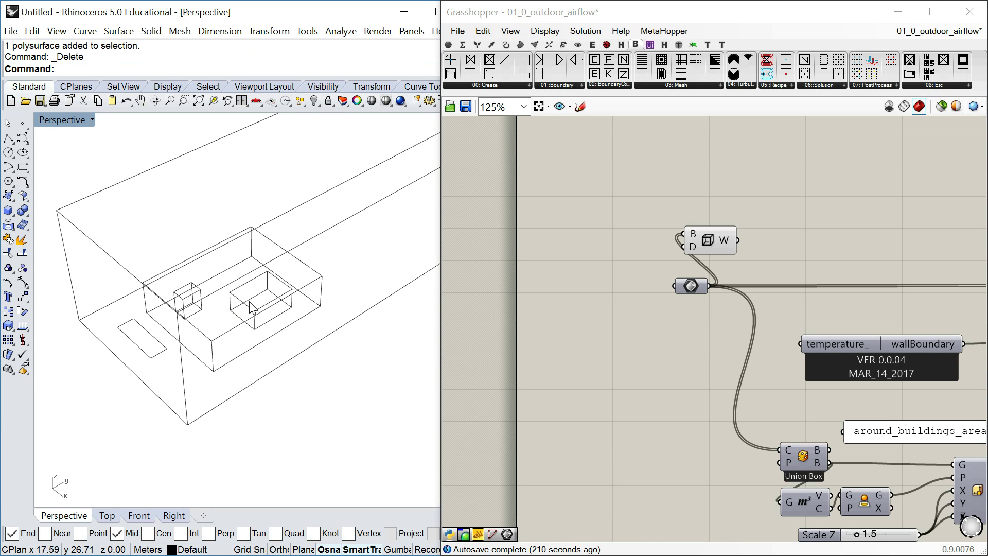
scroll(207, 196, down, 5)
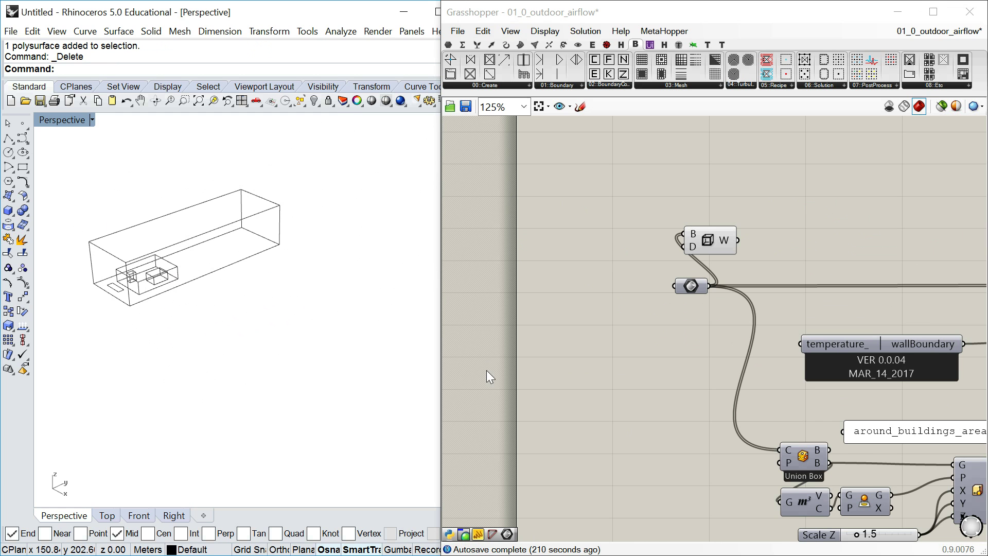
click(562, 262)
scroll(601, 291, down, 5)
scroll(801, 390, up, 5)
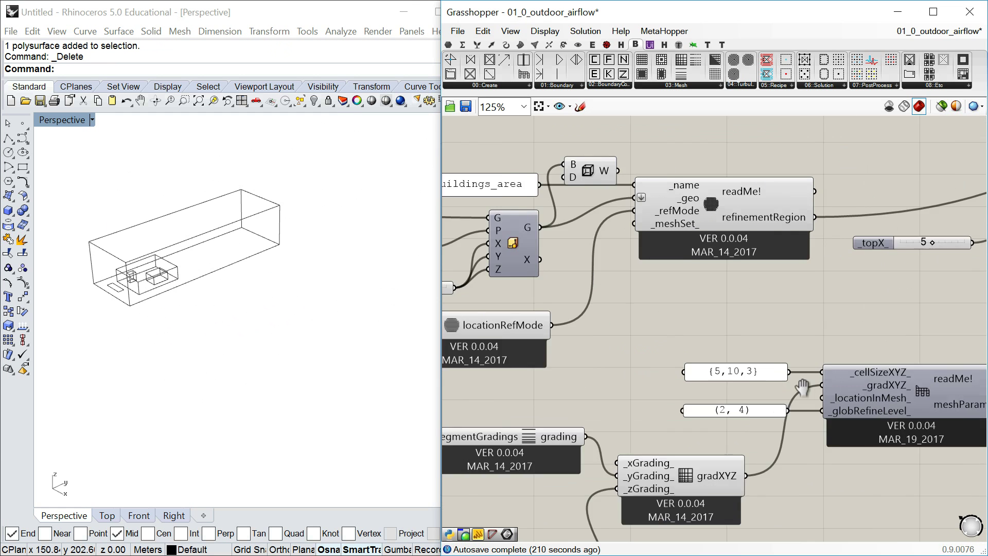
drag(711, 251, 697, 286)
key(Delete)
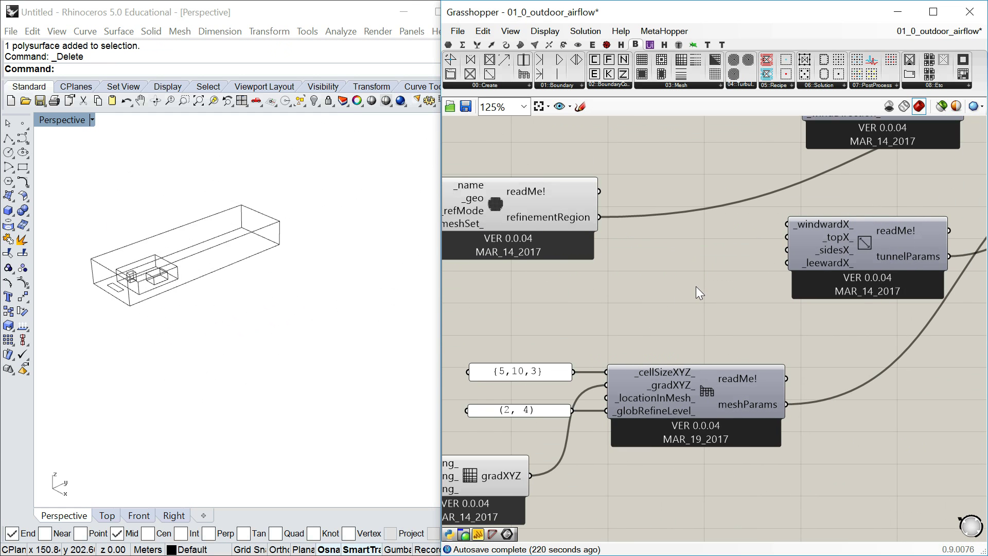
Center the WIND TUNNEL component and bring the butterfly folder window into view
click(154, 281)
scroll(154, 280, up, 3)
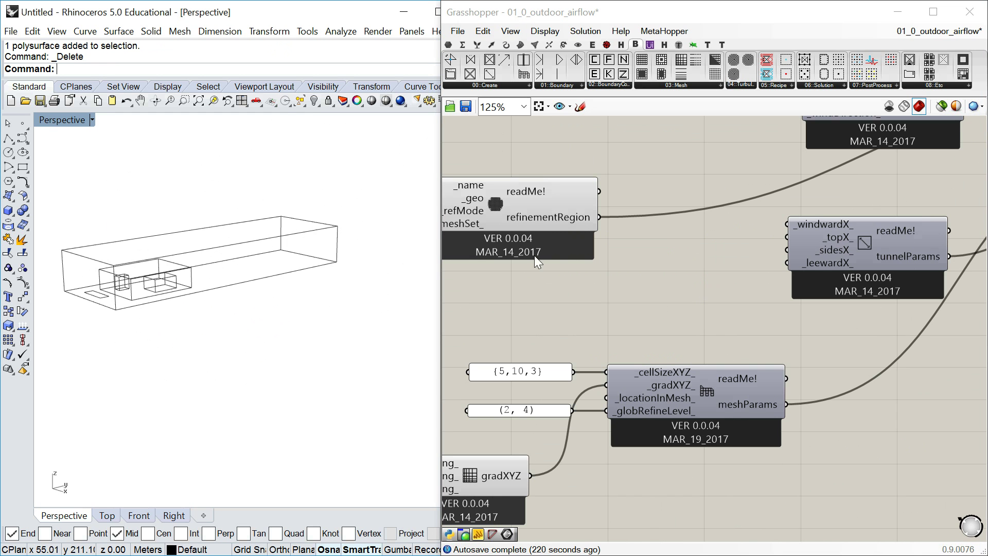
right_drag(684, 280, 600, 273)
scroll(600, 273, down, 4)
scroll(835, 184, up, 2)
right_drag(795, 218, 624, 240)
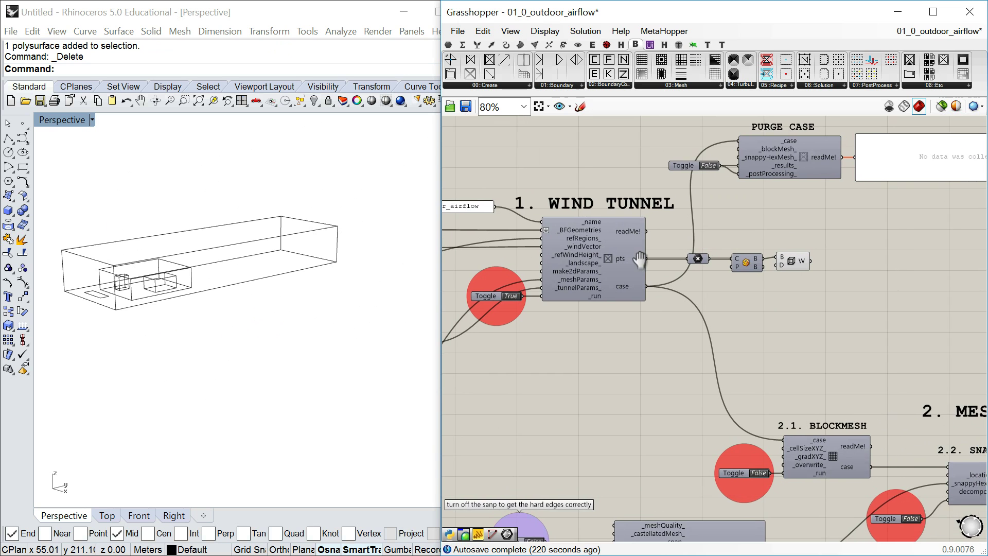
scroll(623, 239, up, 1)
mouse_move(619, 234)
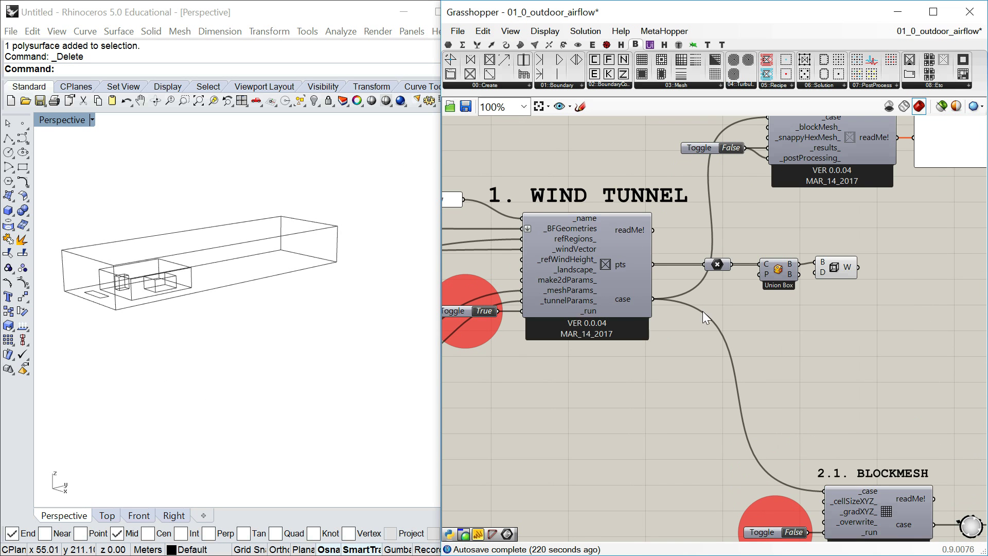
right_drag(622, 312, 674, 315)
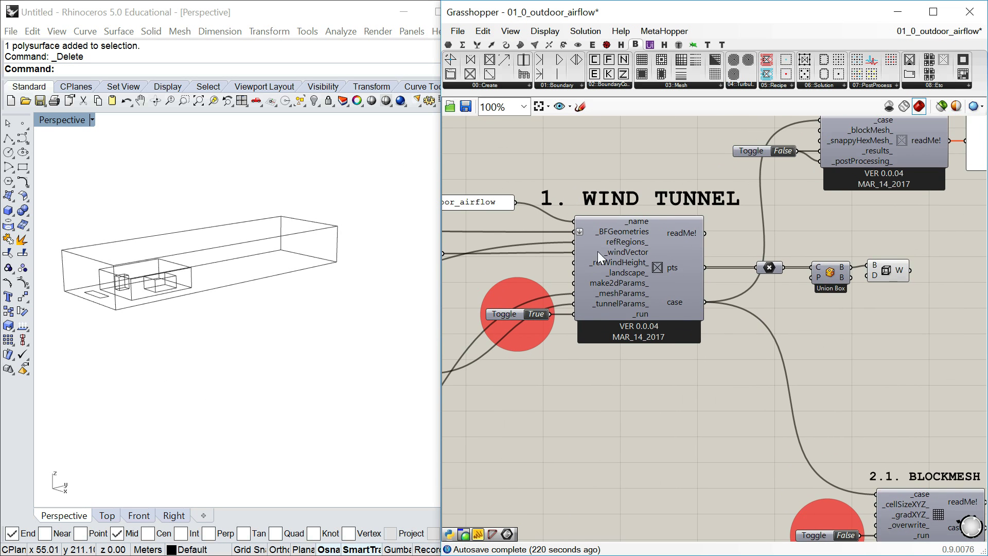
drag(987, 391, 338, 69)
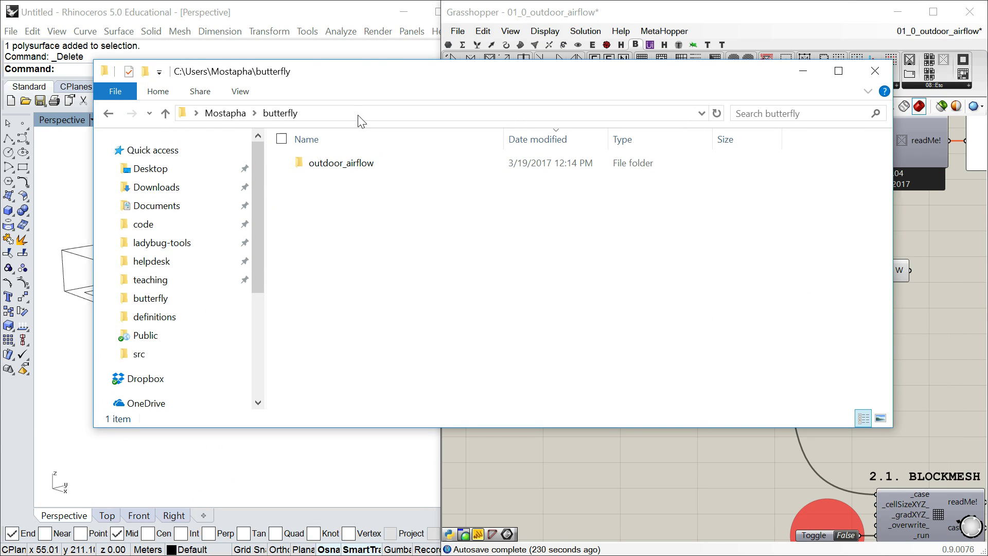
Open the outdoor_airflow case folder in File Explorer and move the window lower
double_click(366, 163)
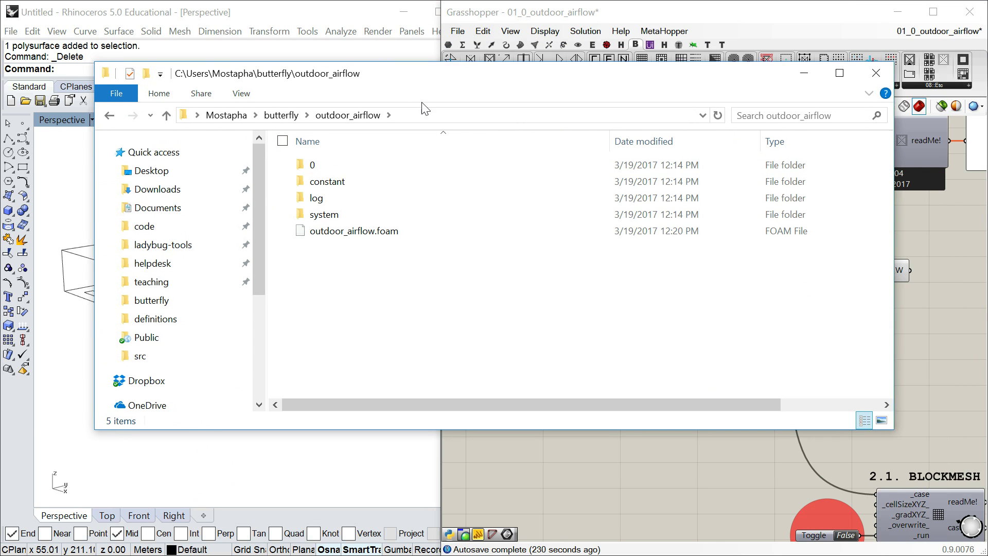
drag(423, 76, 439, 310)
right_drag(743, 239, 698, 229)
Add a Panel wired to WIND TUNNEL's readMe! output, widened and placed beside it
double_click(826, 217)
text(pane)
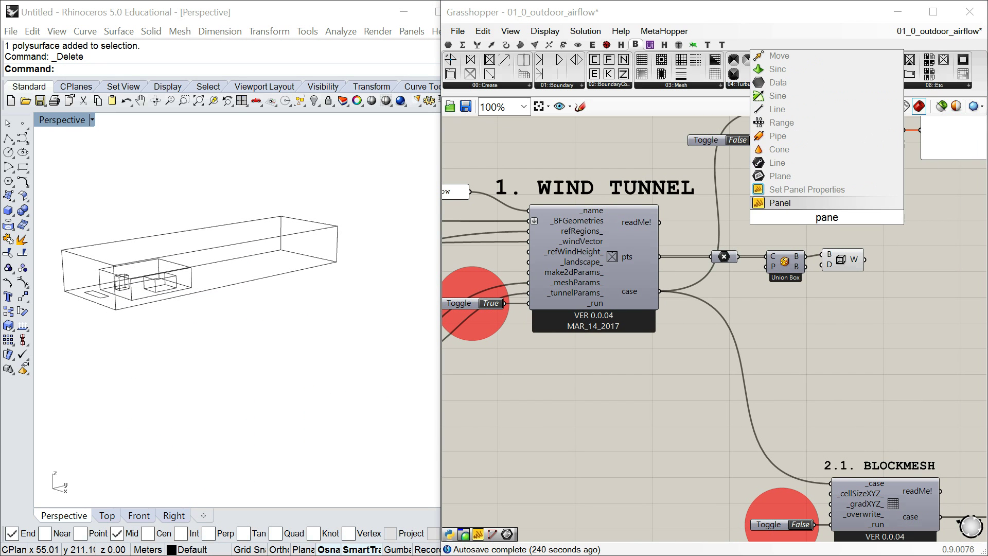
key(Return)
drag(660, 223, 786, 217)
drag(868, 234, 987, 228)
right_drag(874, 224, 817, 222)
drag(799, 212, 742, 215)
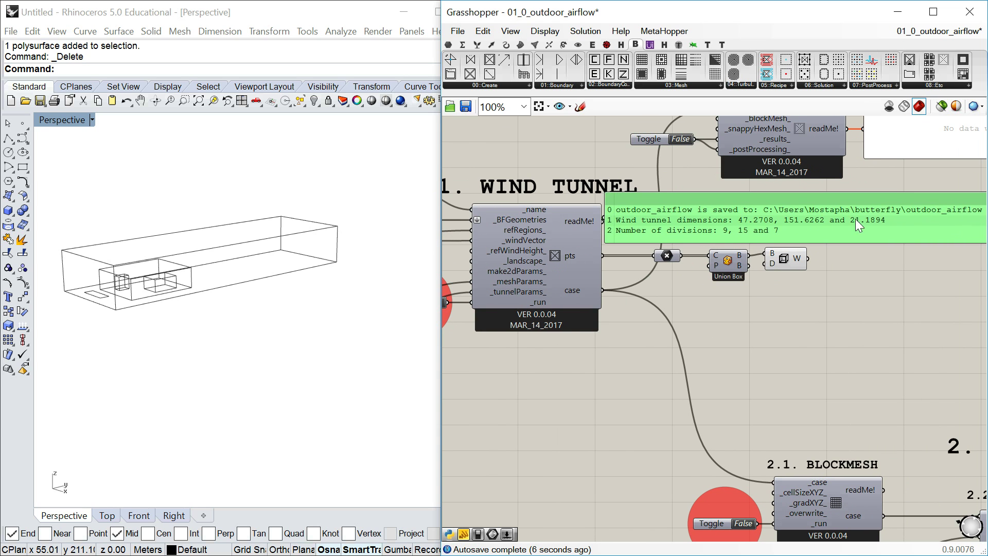
drag(890, 218, 886, 209)
drag(710, 215, 827, 213)
right_drag(696, 215, 849, 223)
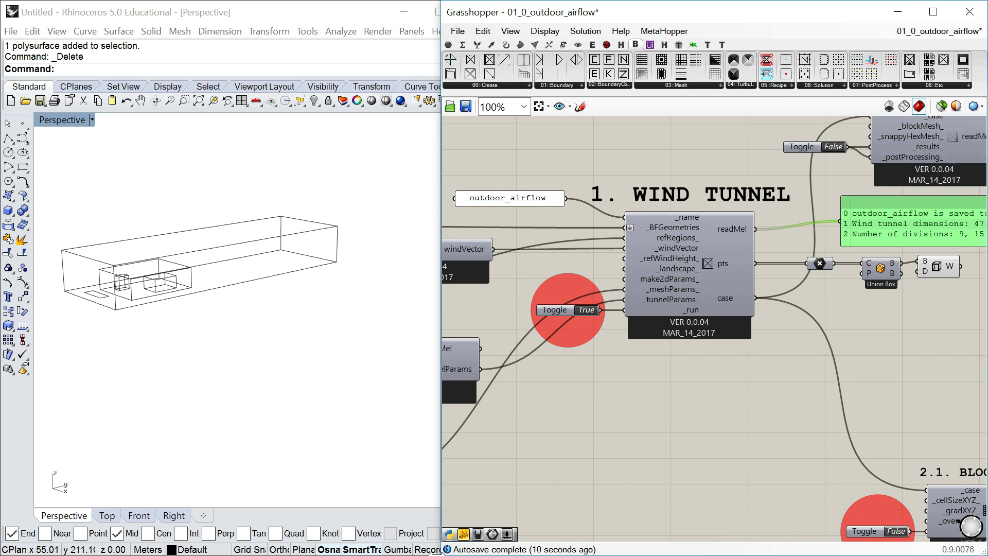
key(alt+Tab)
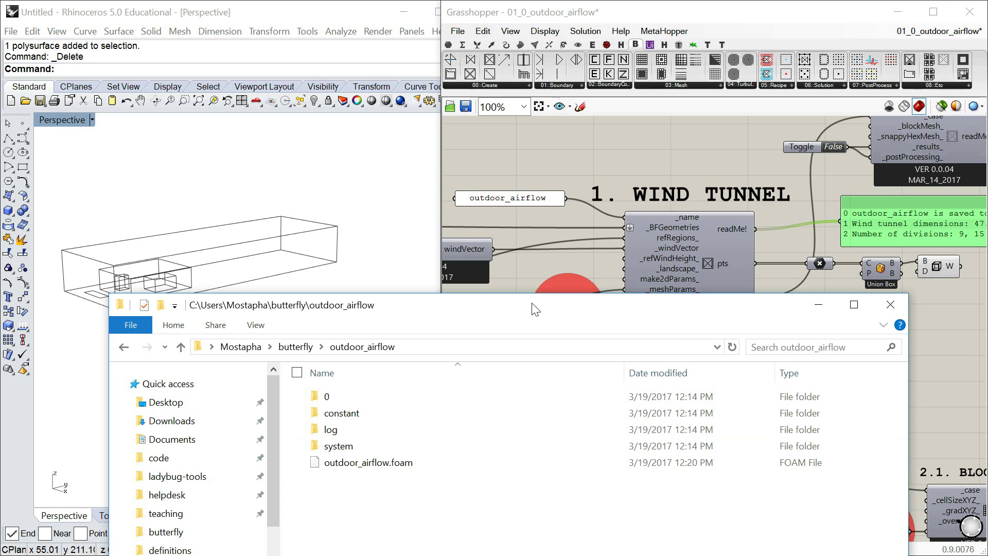
Browse the system folder and constant\triSurface with around_buildings_area.stl and outdoor_airflow.stl
drag(532, 307, 516, 106)
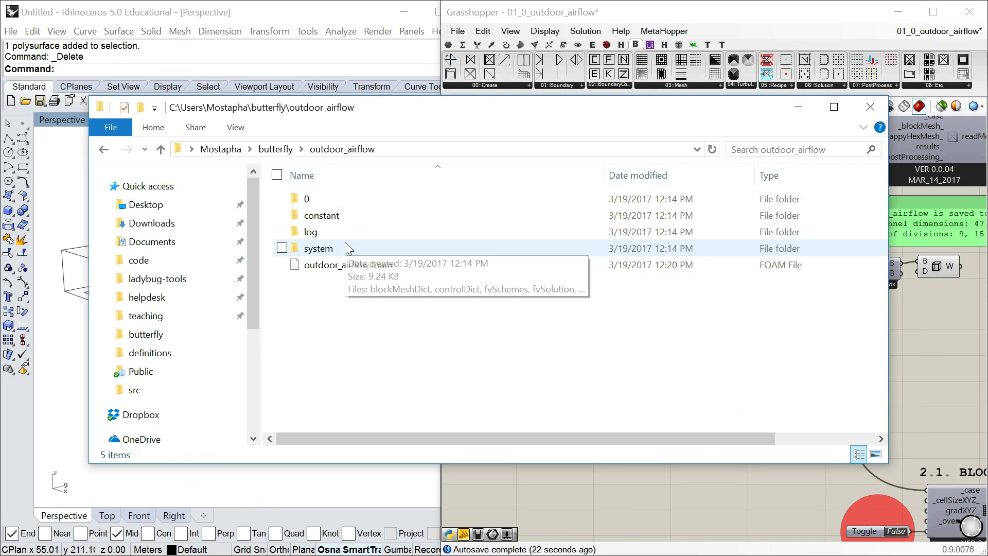
double_click(329, 249)
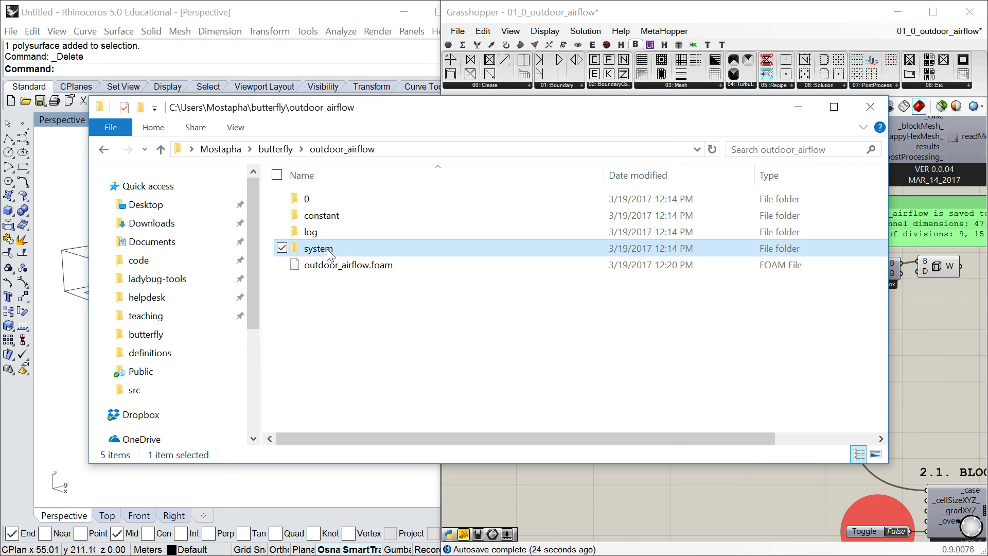
key(alt+Left)
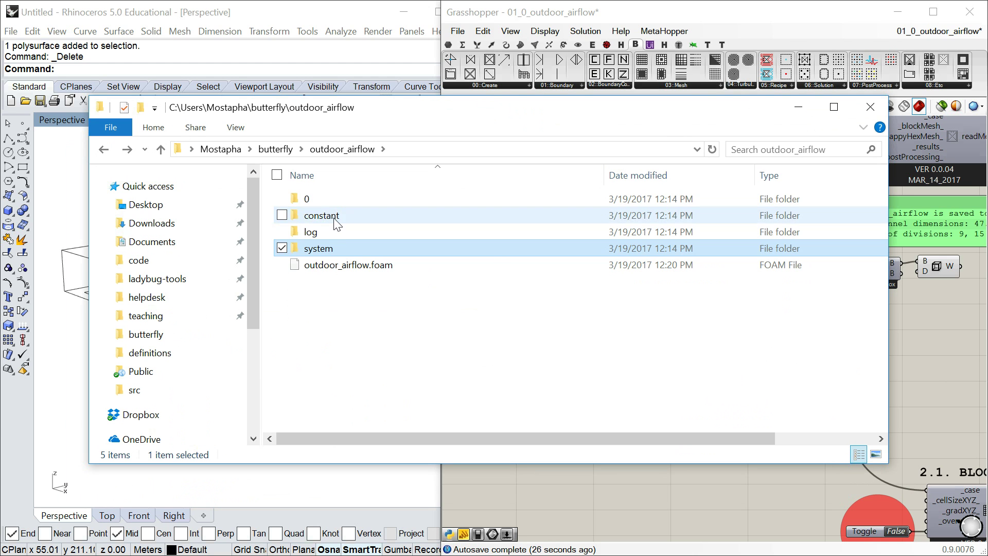
double_click(328, 217)
double_click(341, 216)
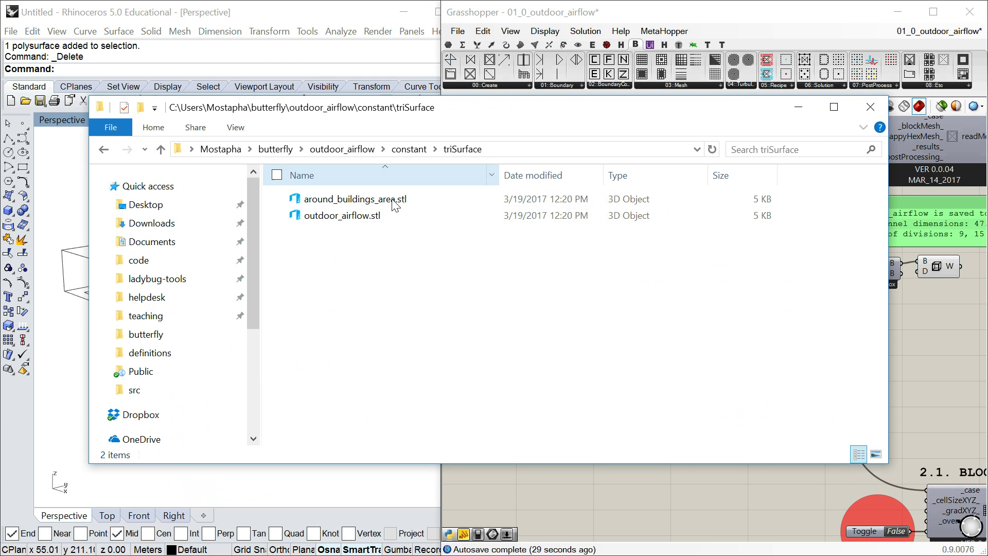
click(353, 207)
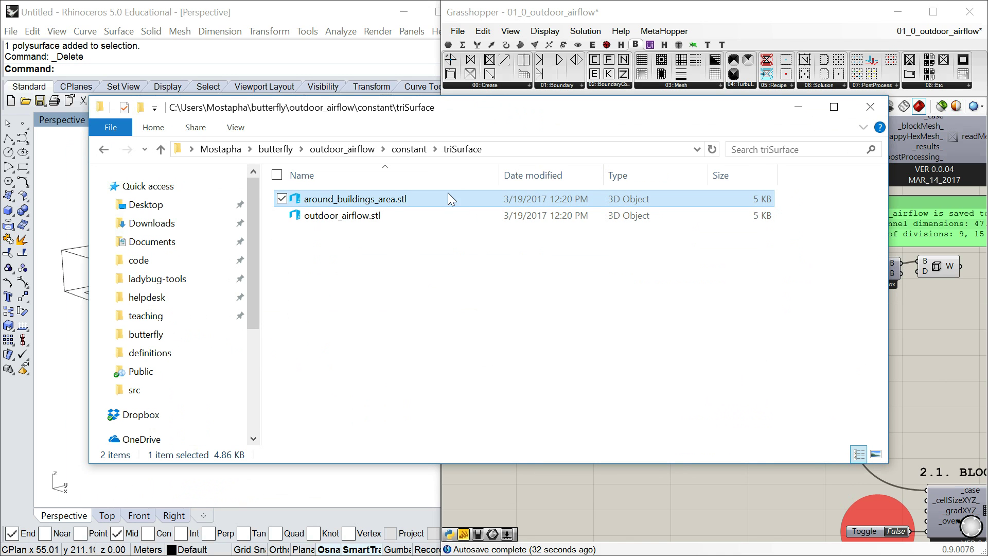
click(363, 218)
key(BackSpace)
key(BackSpace)
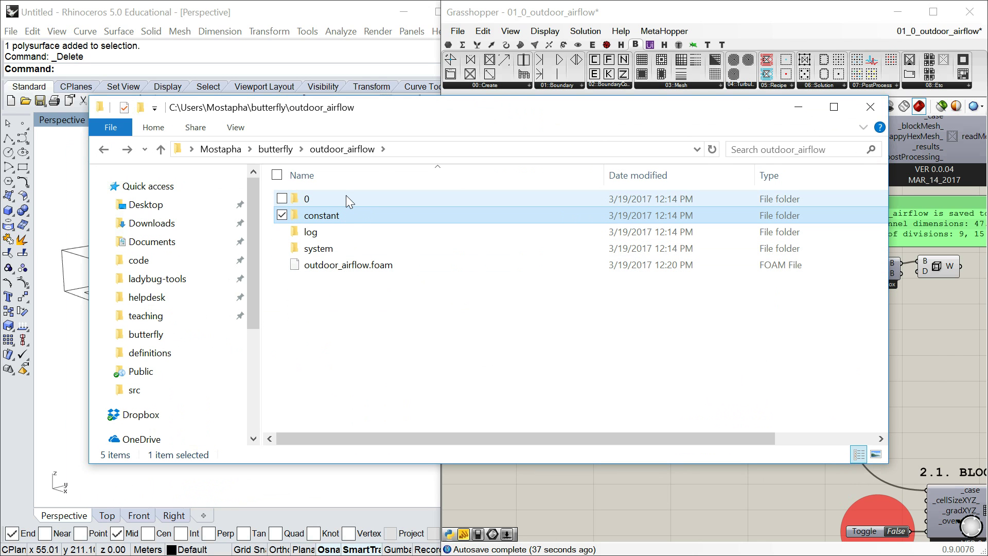
Check the log folder and the empty 0 folder, then close File Explorer
double_click(341, 233)
key(BackSpace)
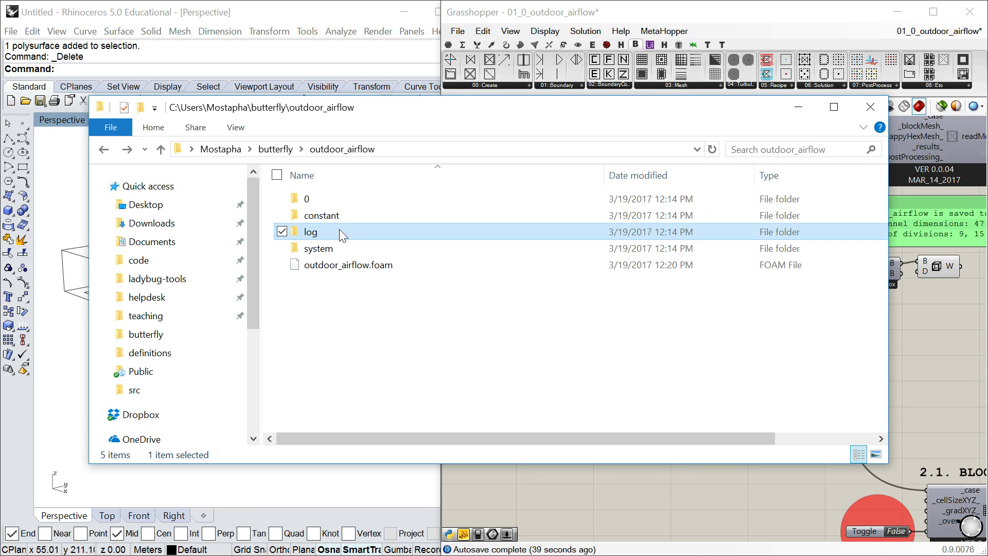
double_click(320, 199)
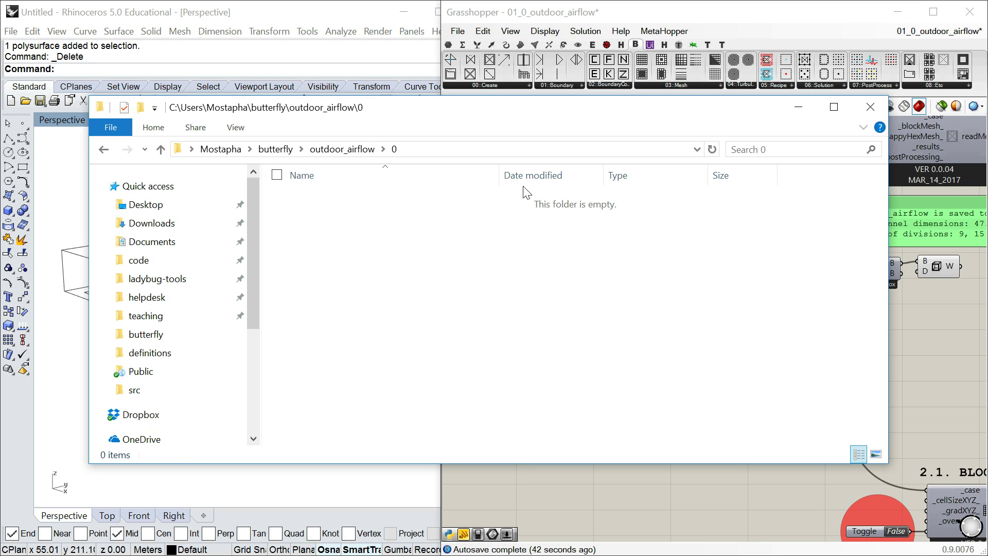
click(868, 108)
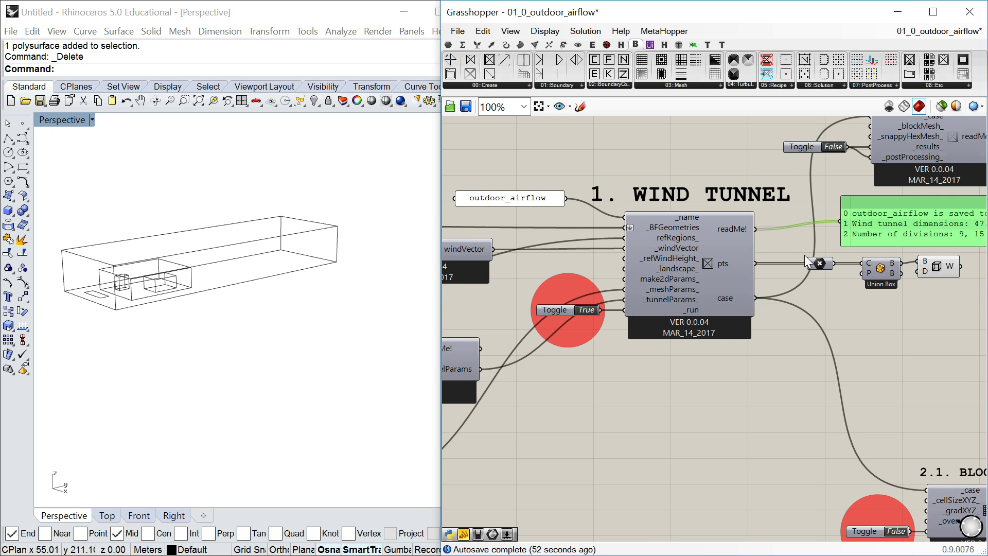
Set the BLOCKMESH _run toggle to True and read its Docker-machine-not-running error
scroll(804, 254, down, 3)
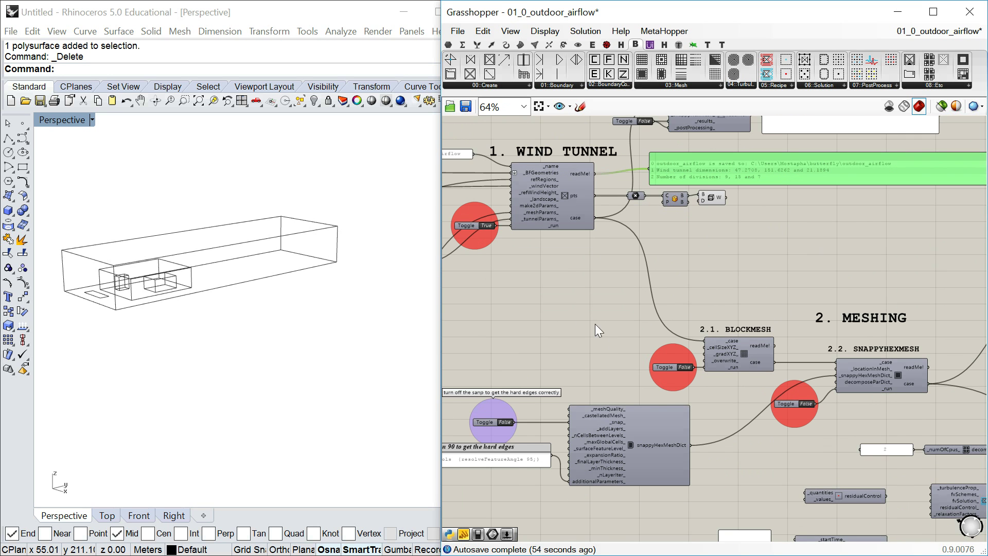
scroll(576, 299, up, 3)
scroll(675, 314, down, 2)
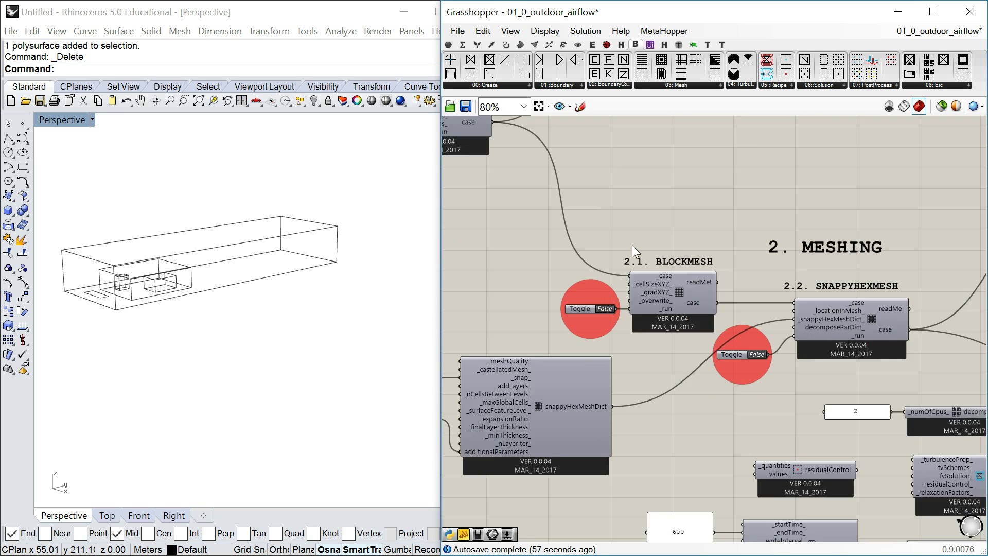
scroll(663, 246, up, 1)
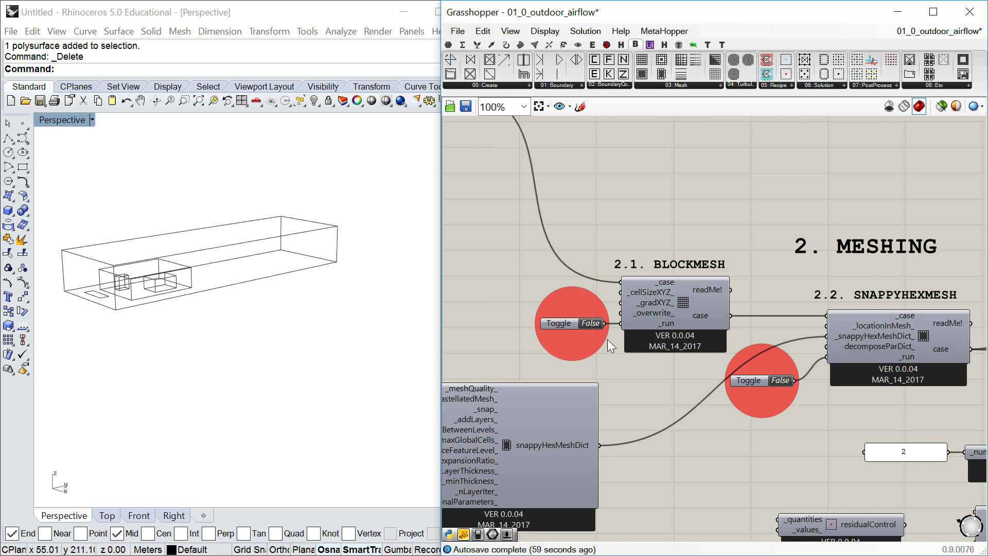
click(591, 322)
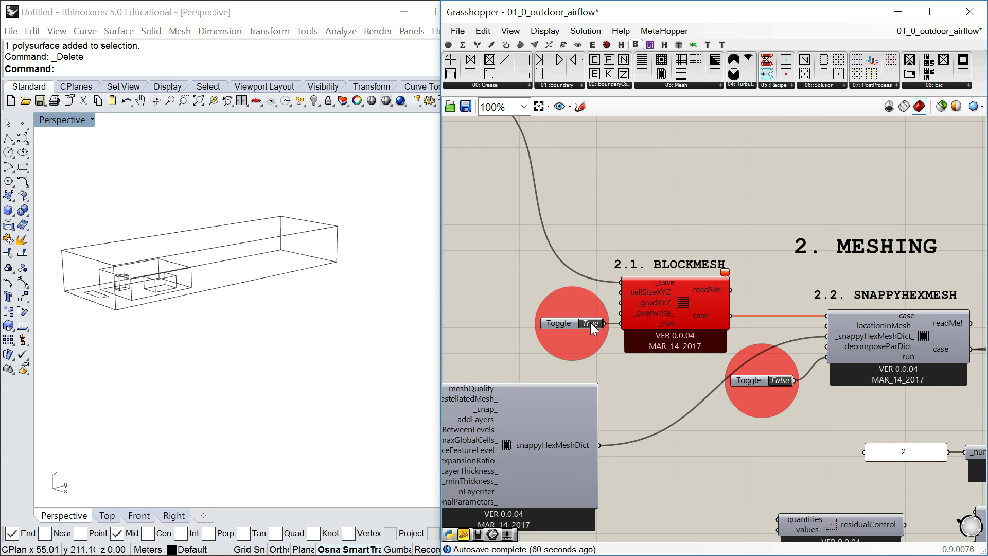
click(724, 273)
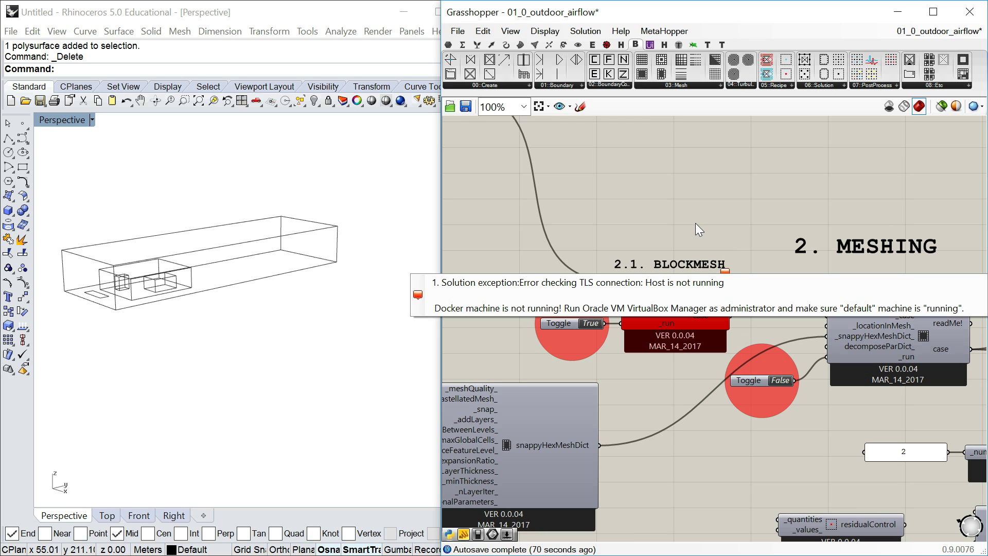
Switch the BLOCKMESH toggle back to False and minimize Grasshopper and Rhino
click(588, 321)
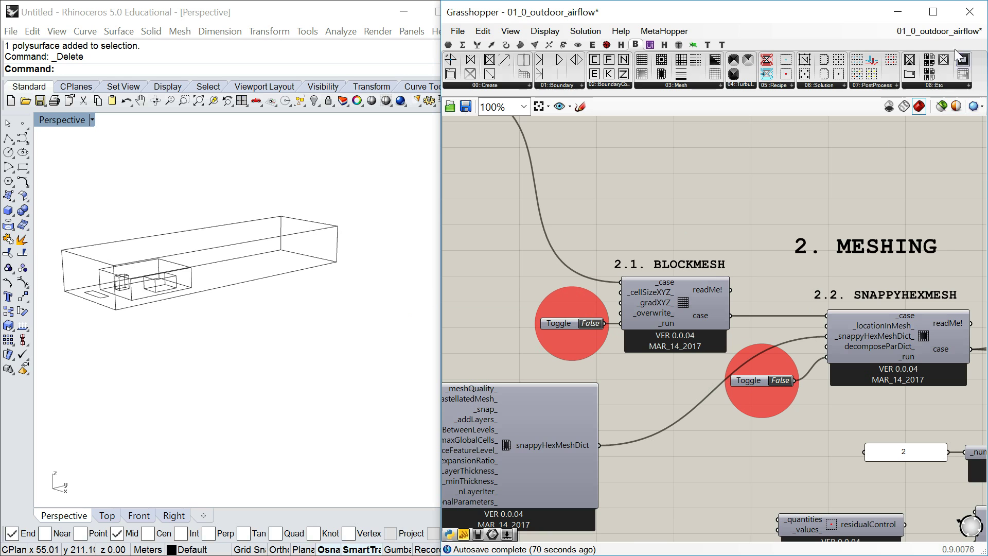
click(898, 11)
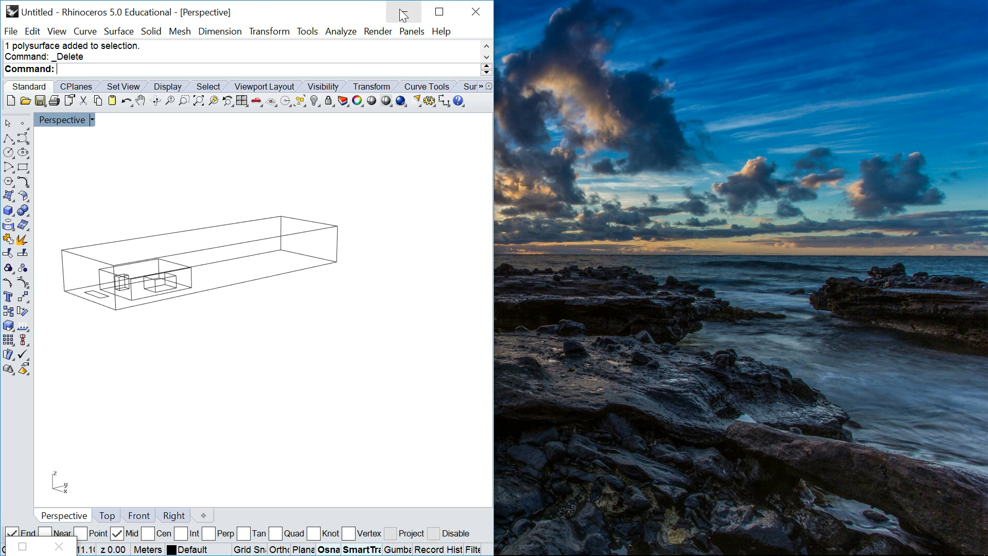
click(404, 16)
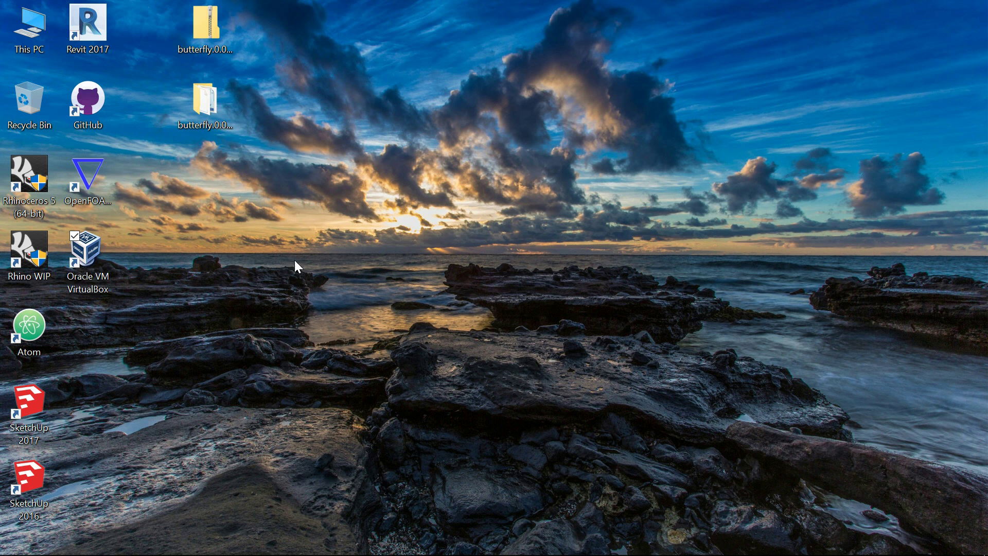
Run the OpenFOAM_Start desktop shortcut as administrator
click(89, 179)
right_click(87, 180)
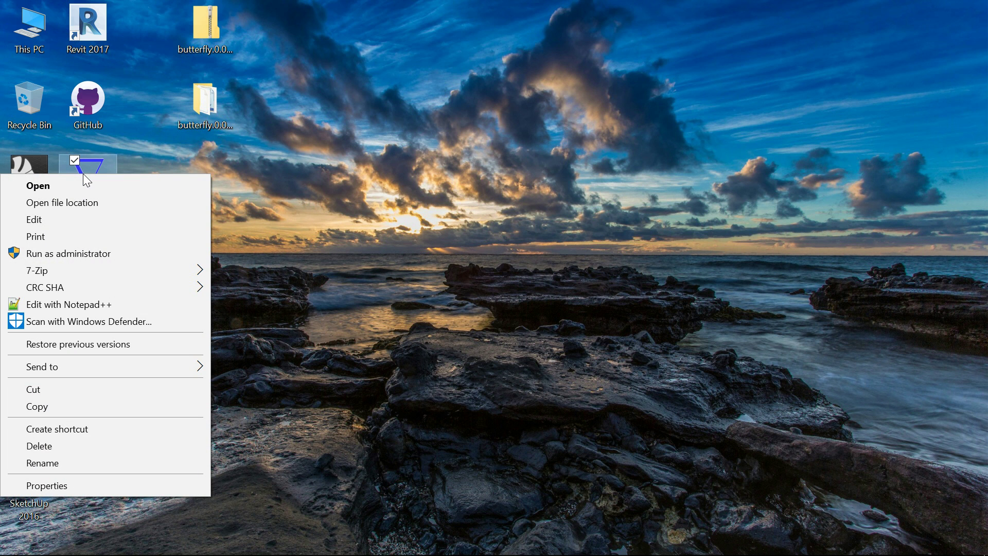
click(78, 255)
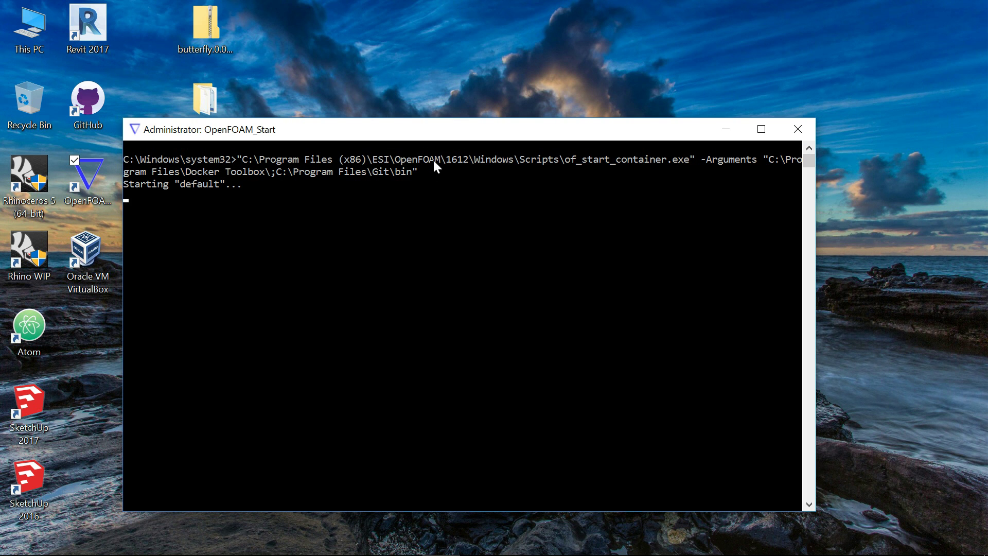
Let the console start the default Docker machine to the OpenFOAM prompt, then close it
drag(447, 132, 472, 61)
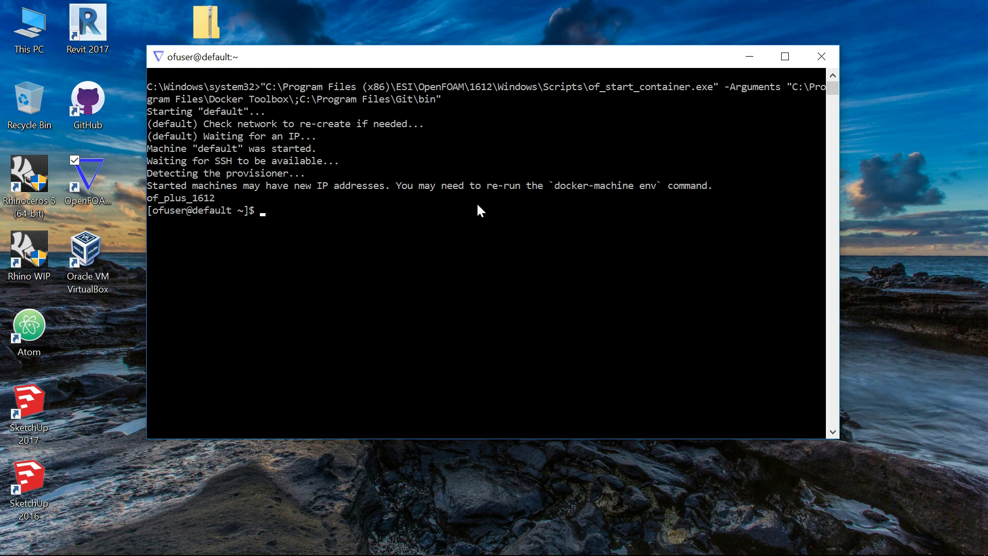
drag(321, 67, 326, 97)
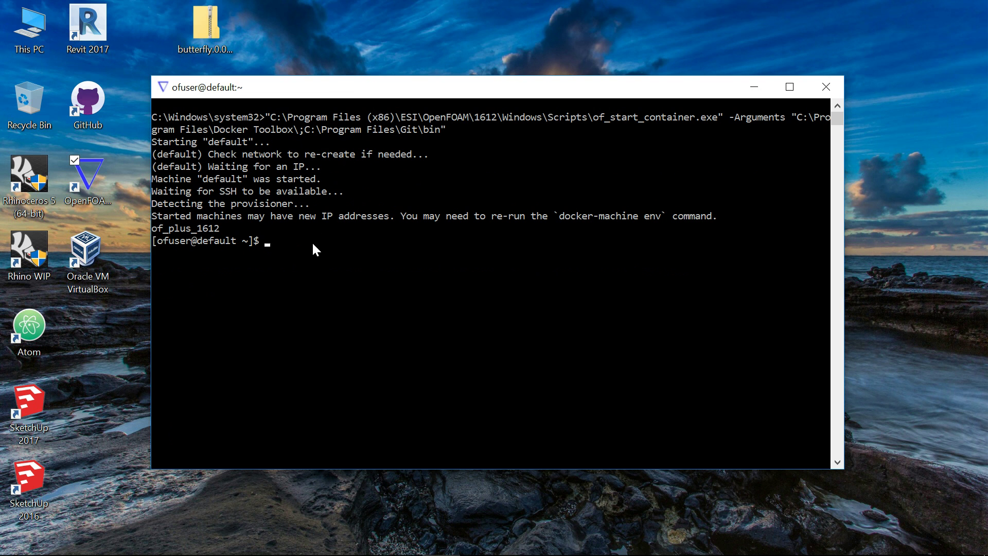
click(826, 87)
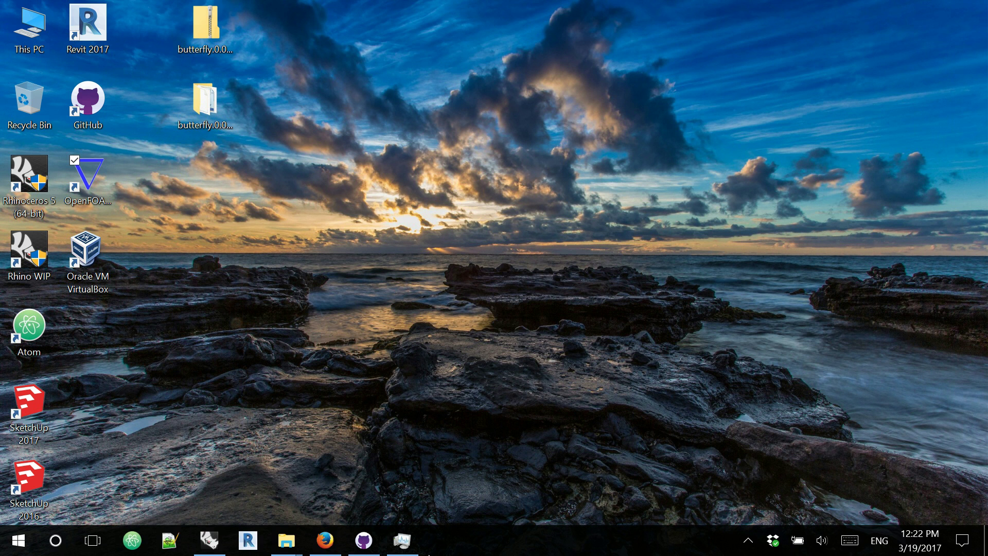
right_click(94, 252)
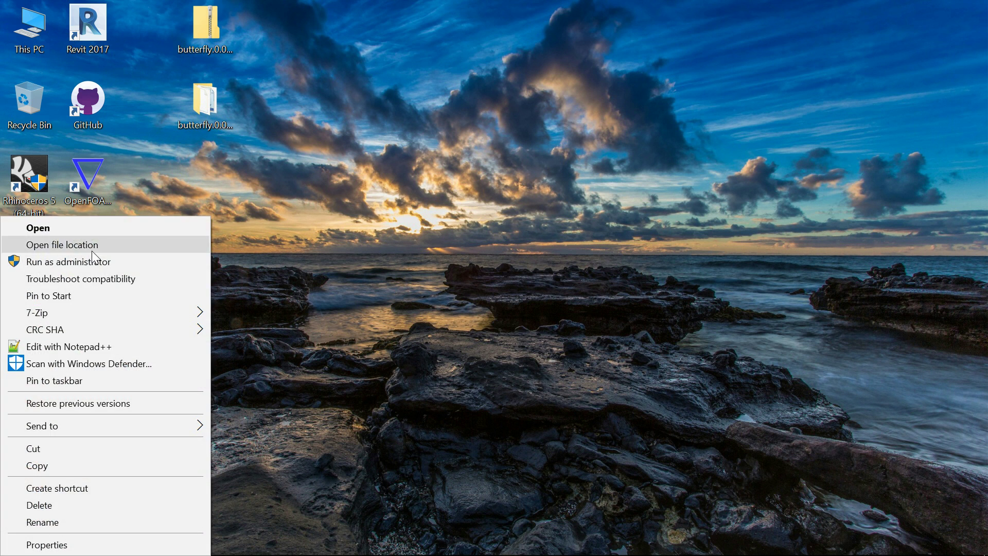
click(107, 264)
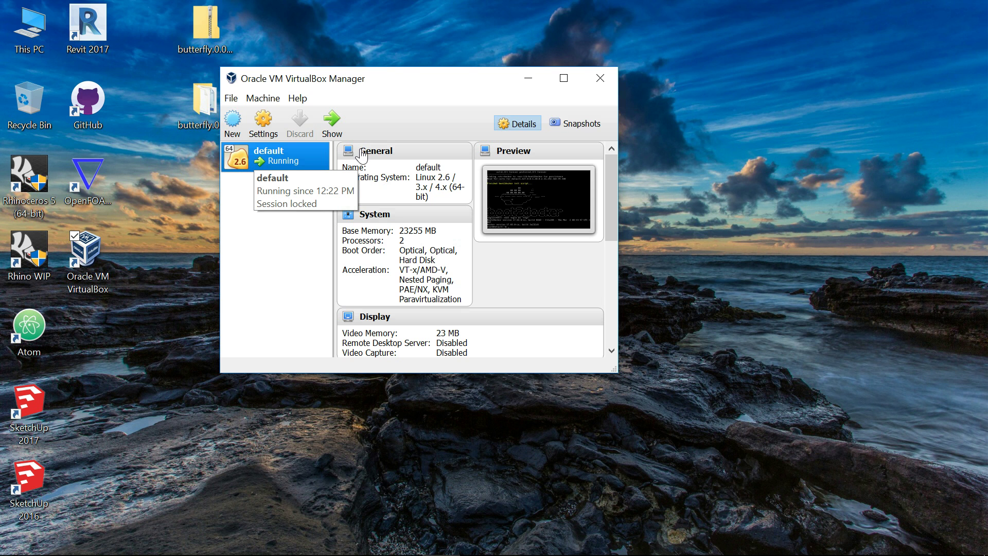
click(600, 87)
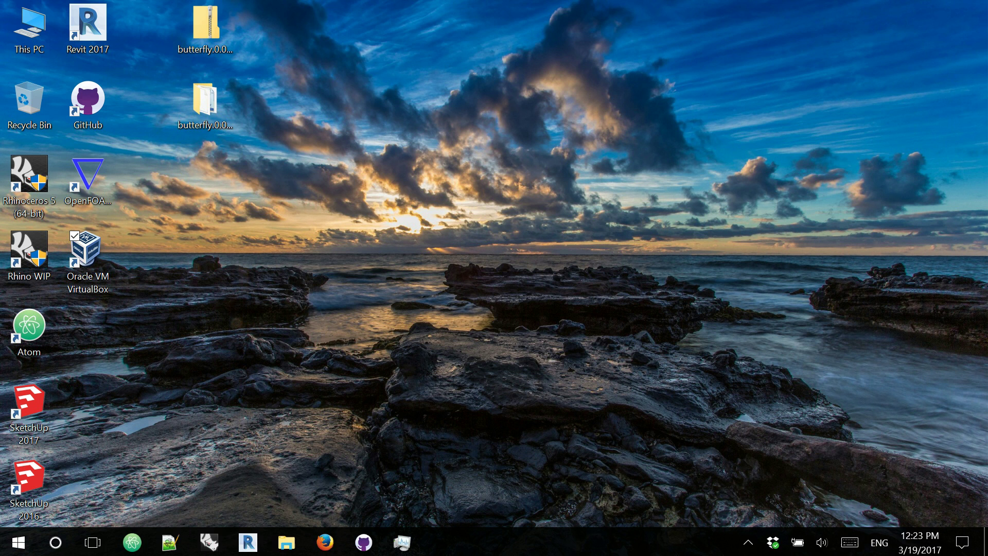
Set the BlockMesh _run toggle to True to build the mesh, then close its console
click(209, 540)
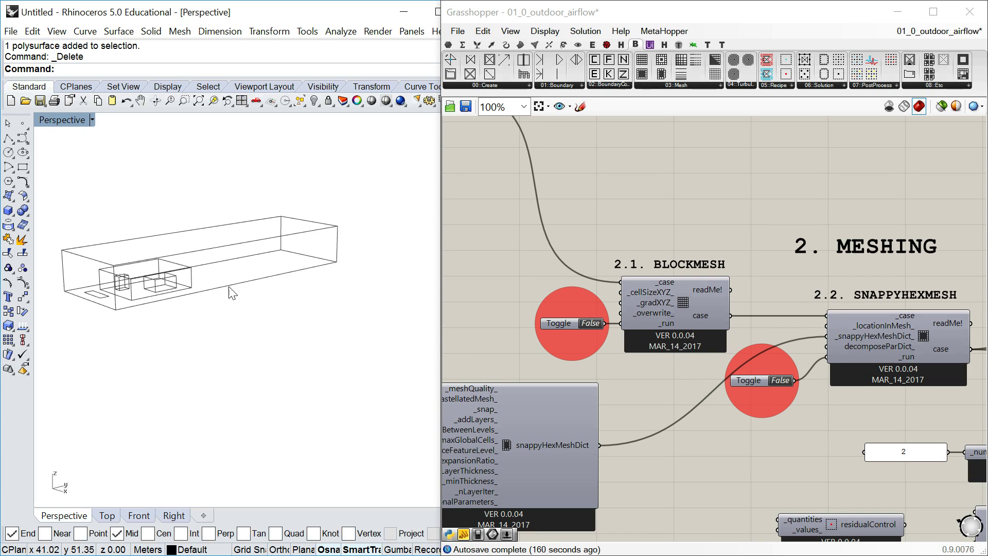
right_drag(252, 314, 252, 315)
click(706, 181)
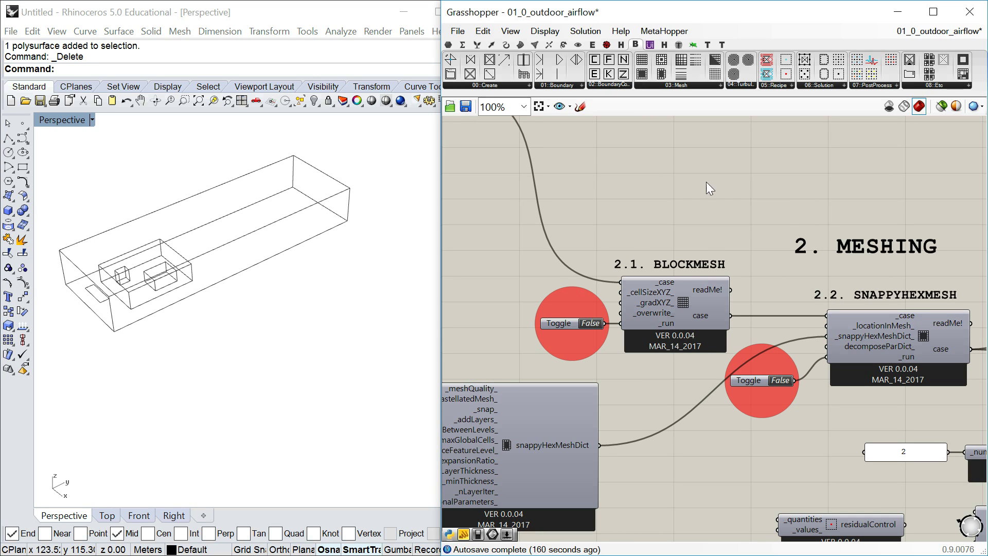
right_drag(697, 191, 701, 223)
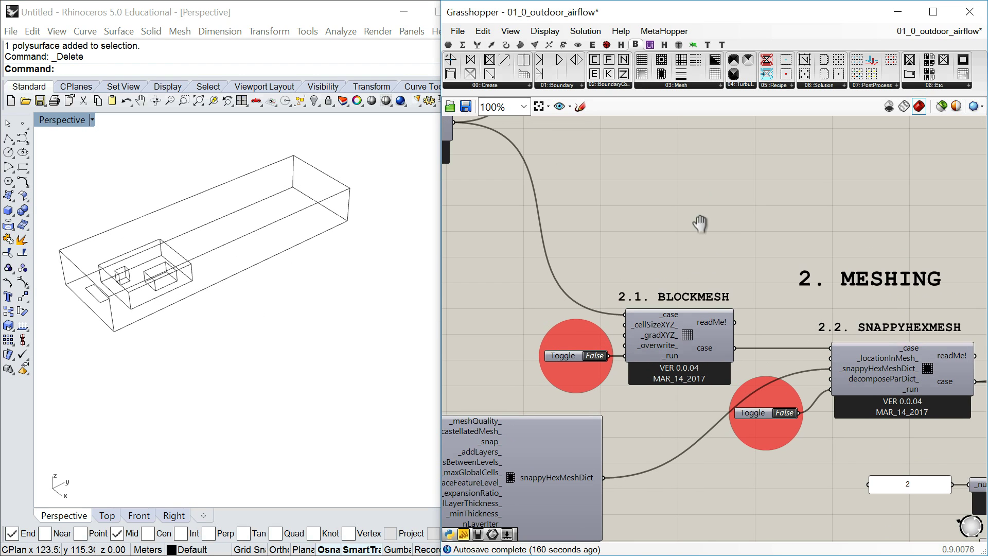
click(594, 354)
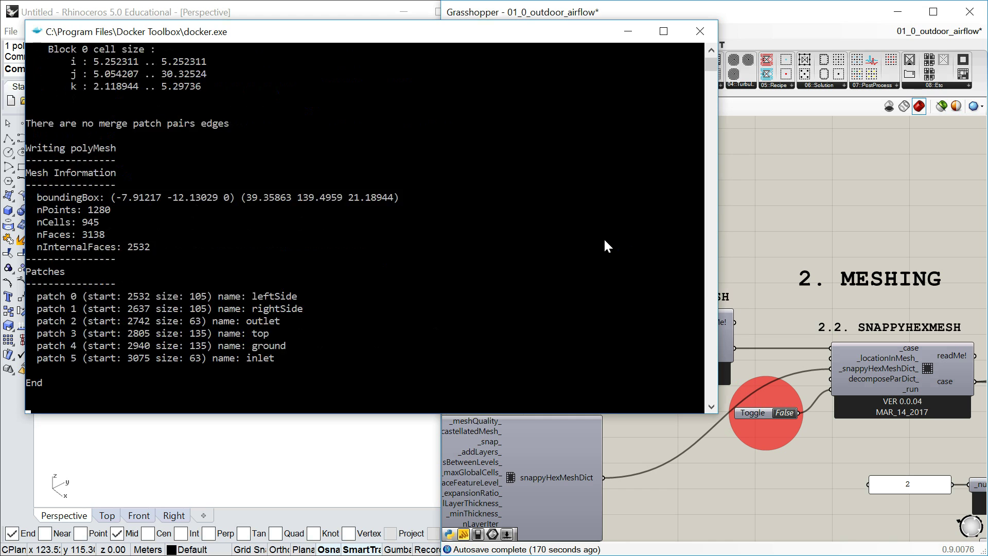
click(188, 4)
Wire the BlockMesh 'case' output into the VISUALIZE MESH '_case' input
right_drag(814, 218, 644, 221)
scroll(687, 252, down, 2)
scroll(663, 278, up, 1)
drag(601, 326, 945, 239)
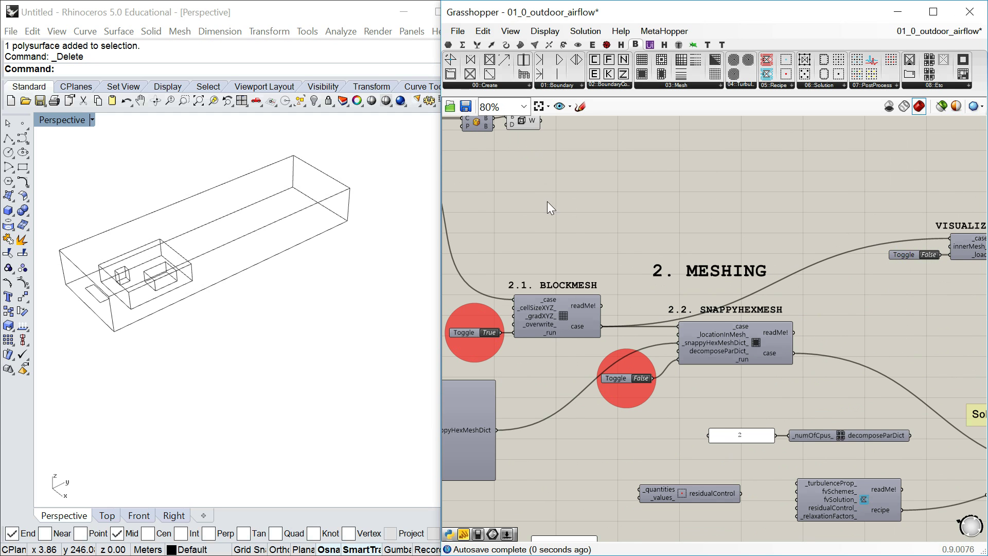
Switch the VISUALIZE MESH toggle to True and orbit around the purple grid in Rhino
drag(441, 221, 335, 221)
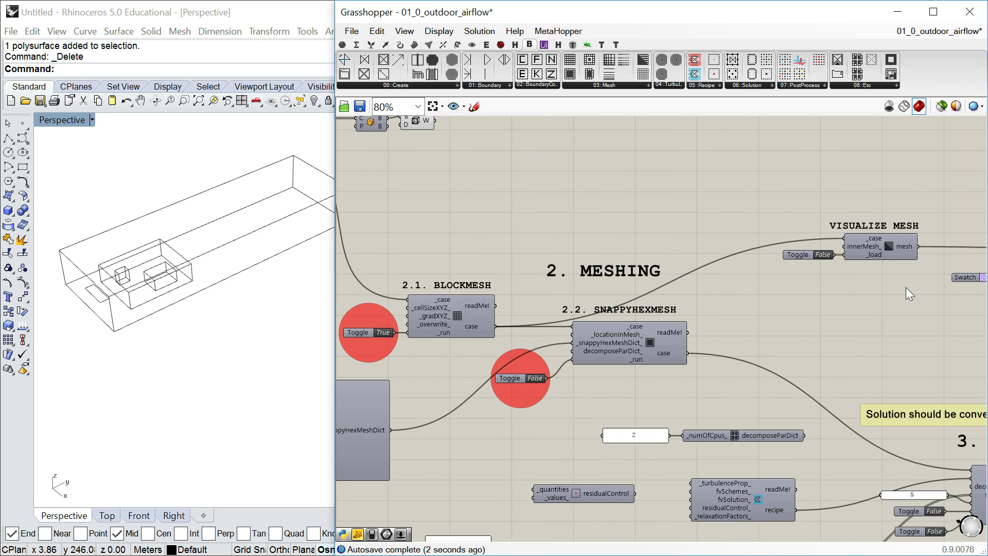
right_drag(906, 287, 862, 283)
double_click(779, 251)
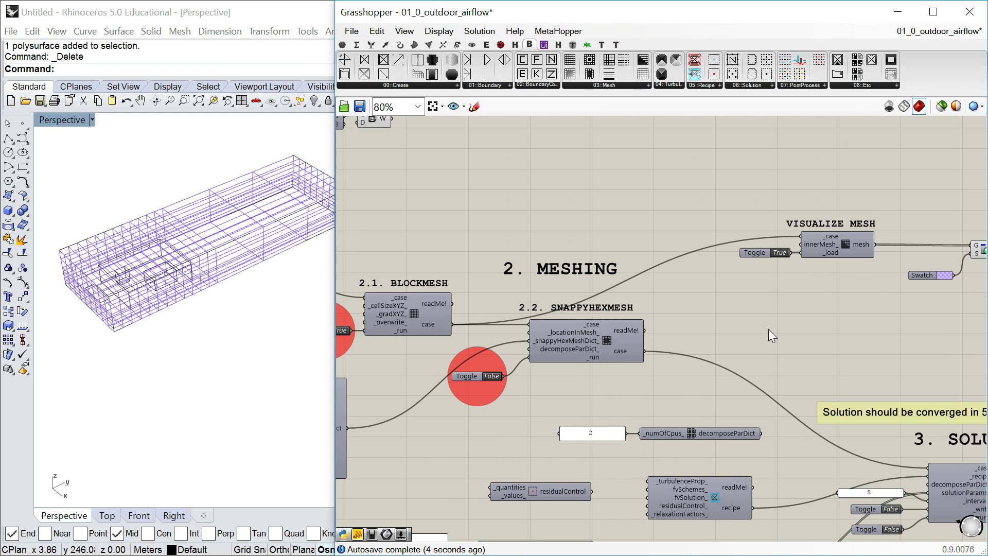
right_drag(129, 270, 146, 224)
scroll(138, 268, up, 5)
scroll(189, 278, down, 2)
scroll(190, 283, down, 5)
right_drag(266, 273, 180, 296)
scroll(192, 206, up, 5)
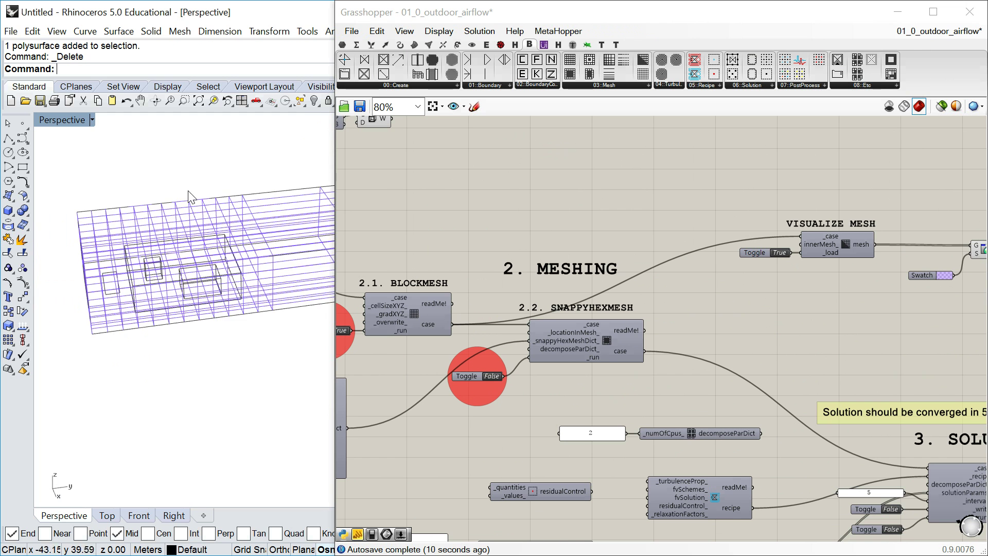
right_drag(261, 273, 290, 280)
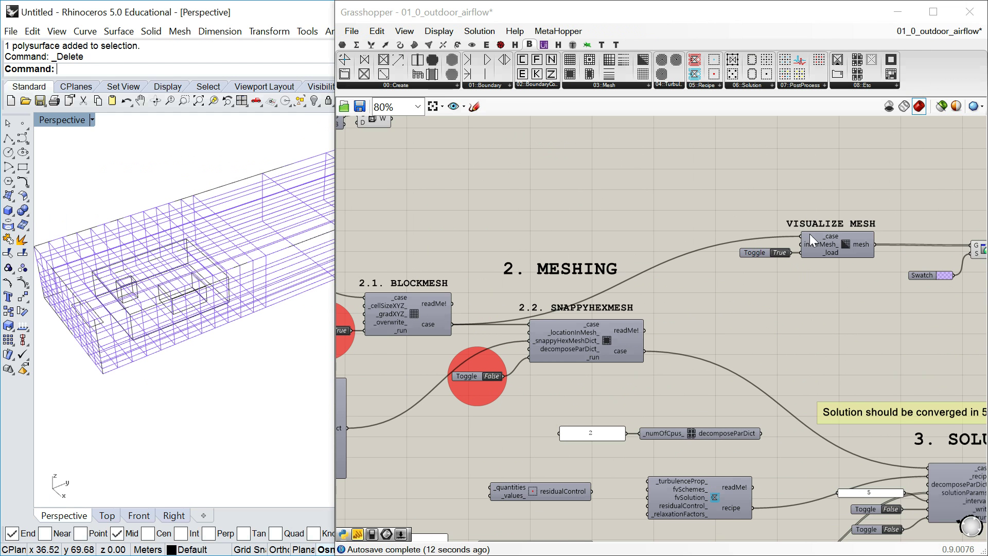
scroll(798, 261, up, 3)
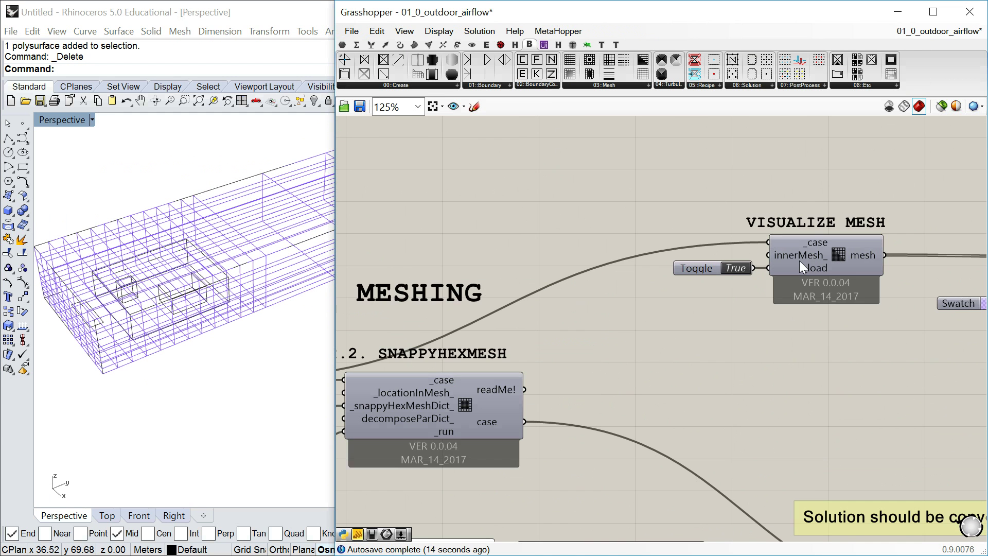
Rewire the toggle from innerMesh_ to the _load input and recentre on the meshing components
drag(754, 270, 768, 259)
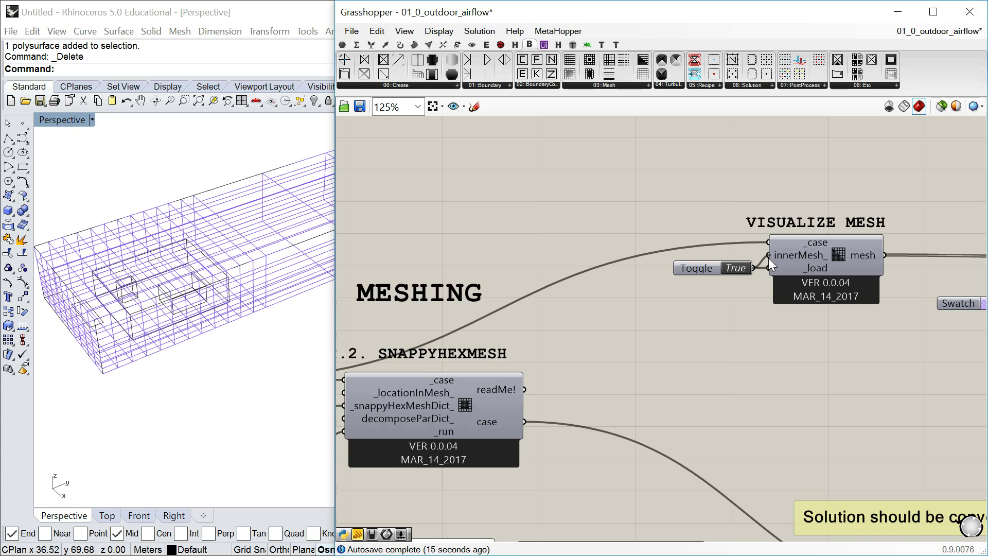
right_drag(131, 231, 126, 255)
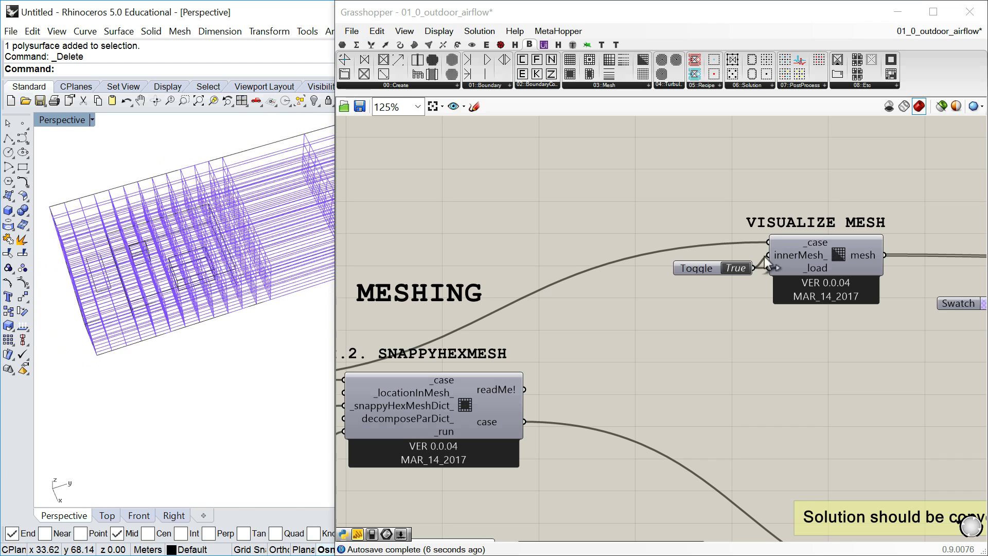
mouse_move(766, 256)
ctrl+mouse_down()
mouse_move(758, 260)
mouse_move(768, 268)
ctrl+mouse_up()
right_drag(164, 260, 184, 283)
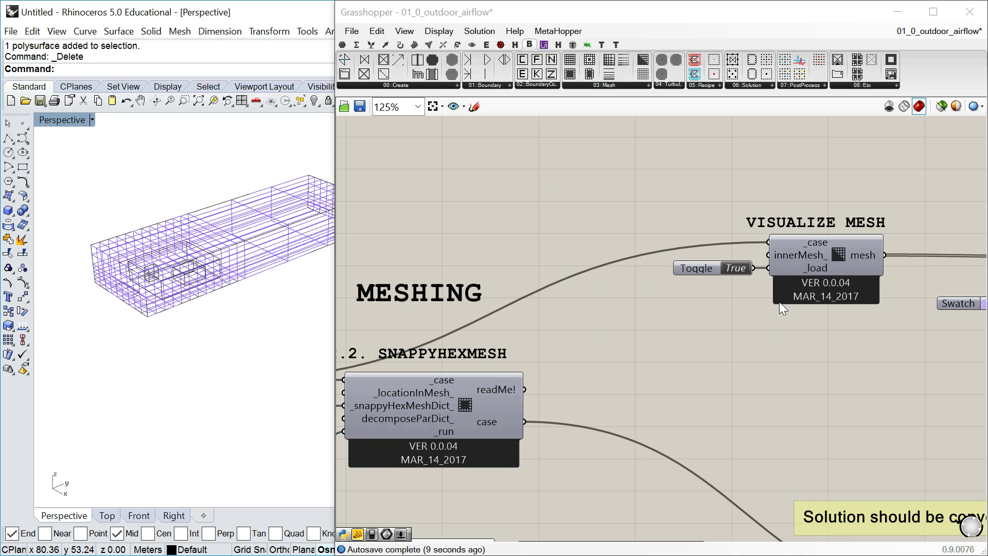
right_drag(541, 292, 739, 261)
scroll(740, 261, down, 2)
scroll(448, 291, up, 1)
right_drag(507, 319, 534, 276)
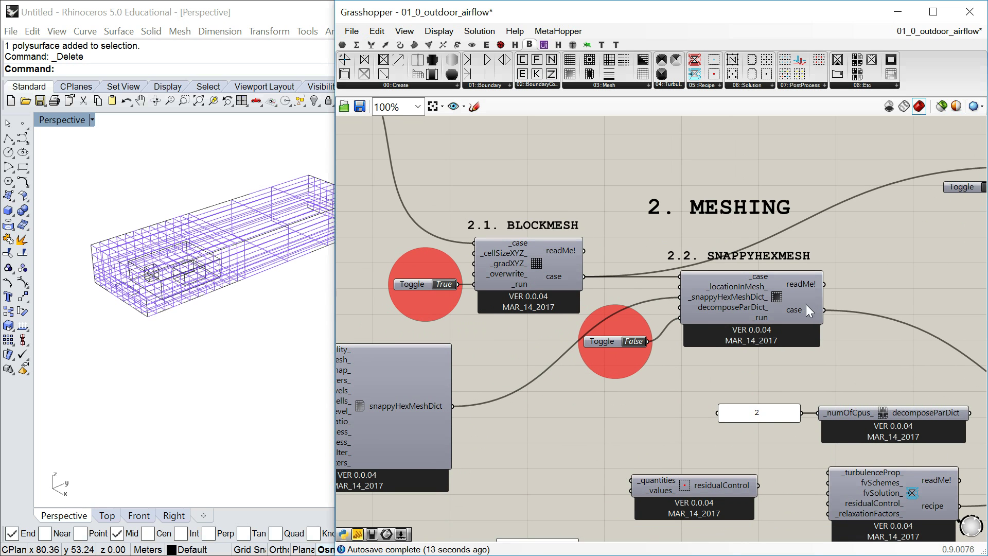
Move the resolveFeatureAngle 95 text panel slightly lower beside snappyHexMeshDict
right_drag(759, 319, 848, 285)
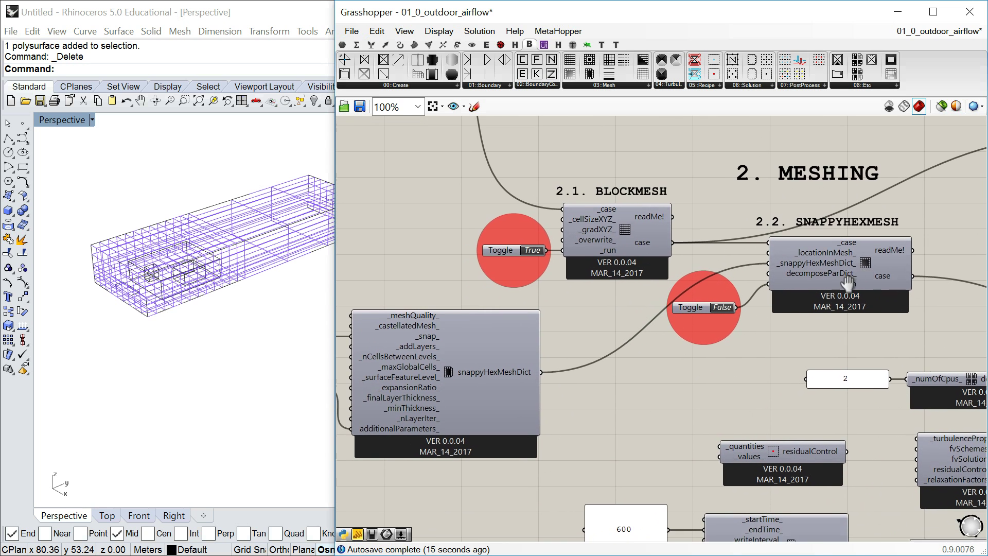
right_drag(455, 360, 717, 368)
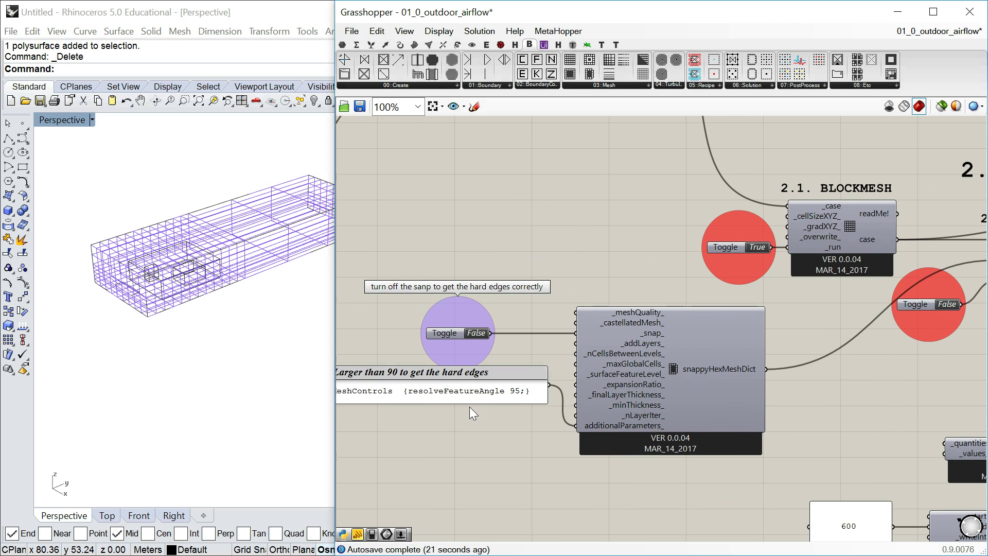
click(456, 408)
drag(456, 409, 464, 432)
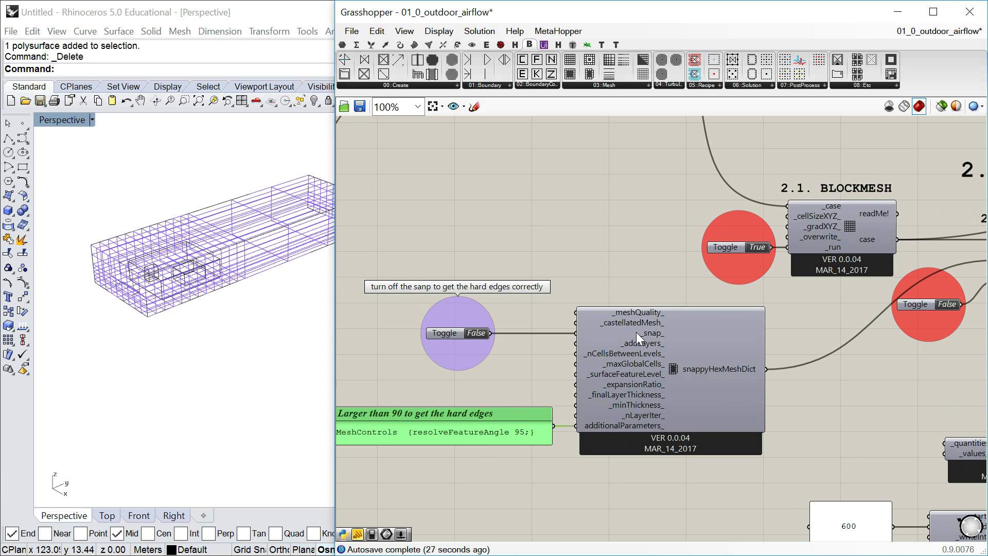
Inspect the snappyHexMeshDict inputs, snap False and feature angle 95, then zoom back to Meshing
mouse_move(639, 339)
scroll(635, 332, up, 3)
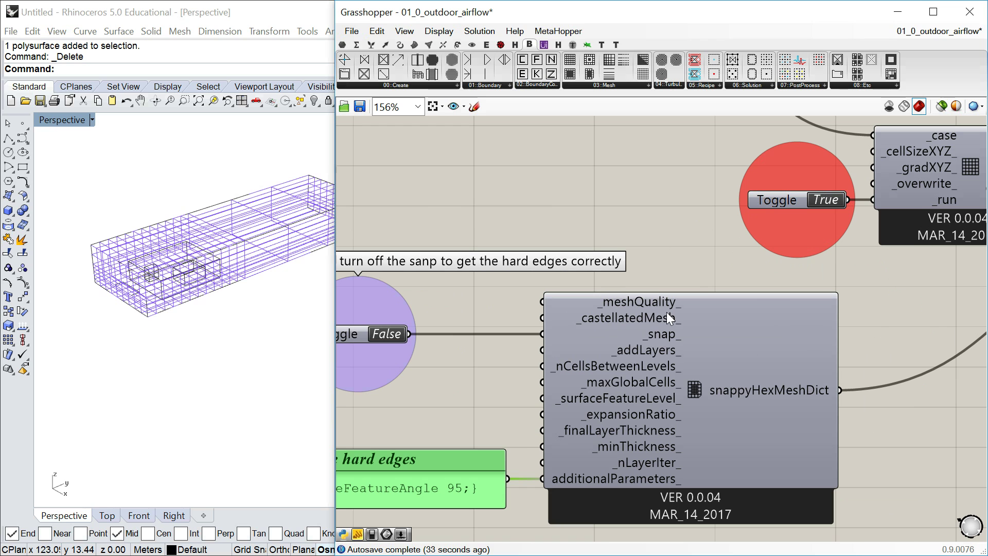
mouse_move(587, 316)
scroll(699, 332, down, 5)
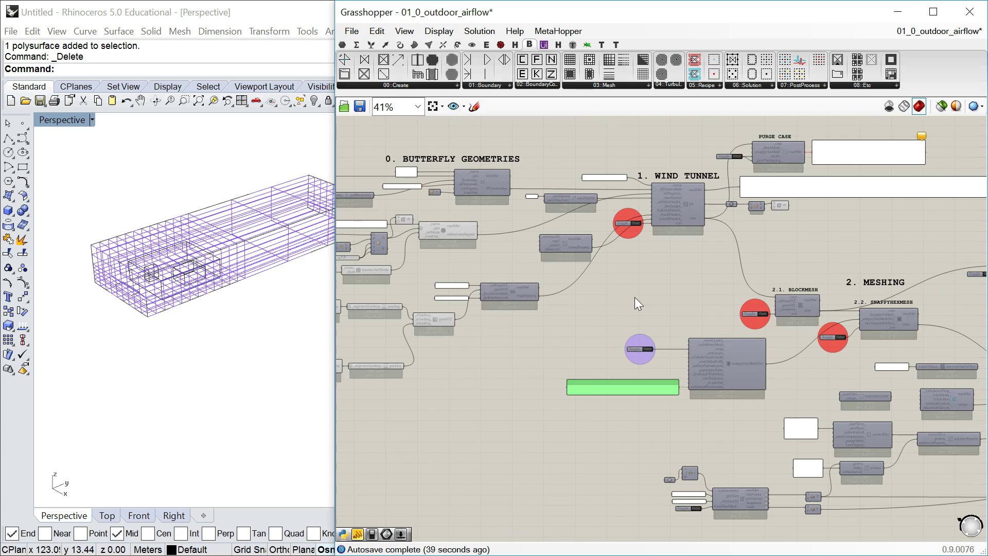
scroll(510, 278, up, 5)
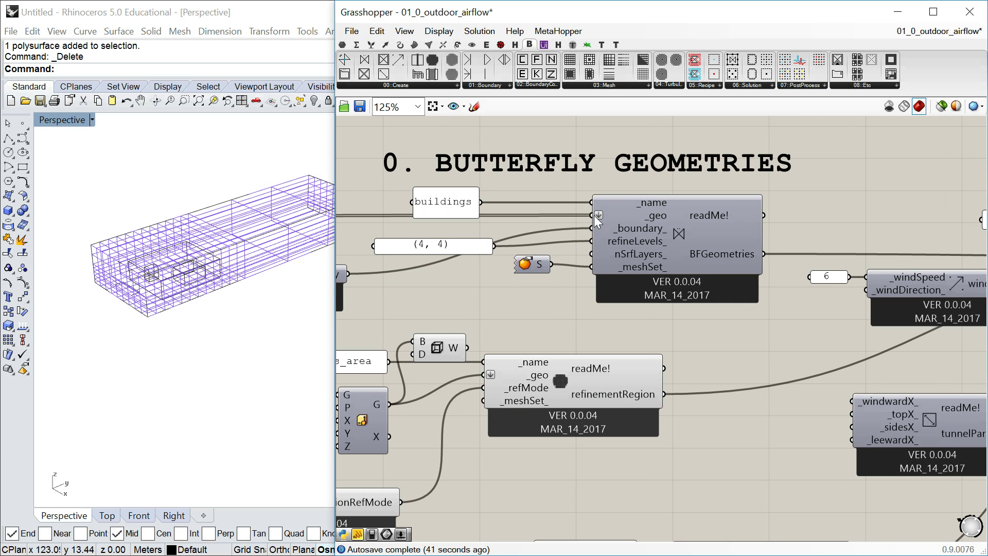
click(675, 230)
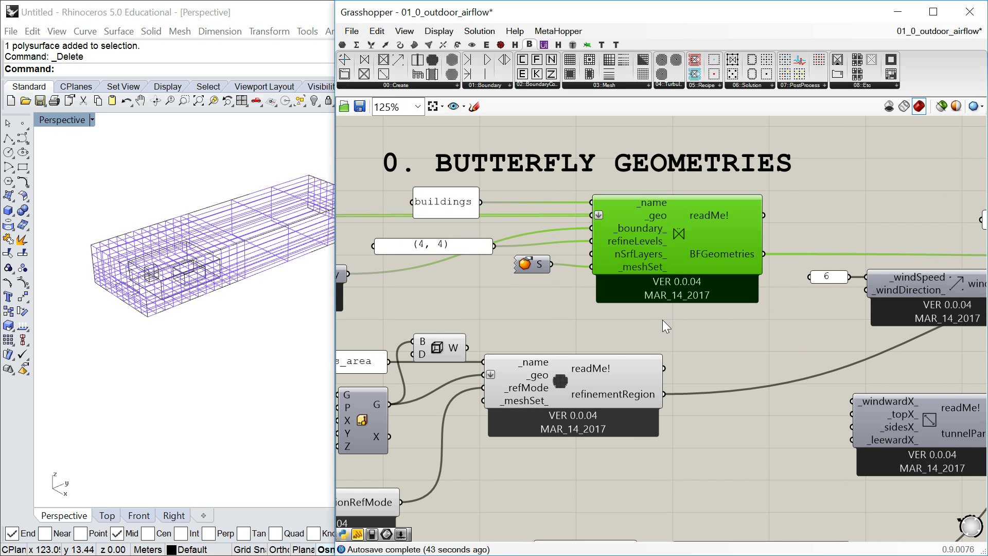
click(662, 319)
scroll(663, 319, up, 1)
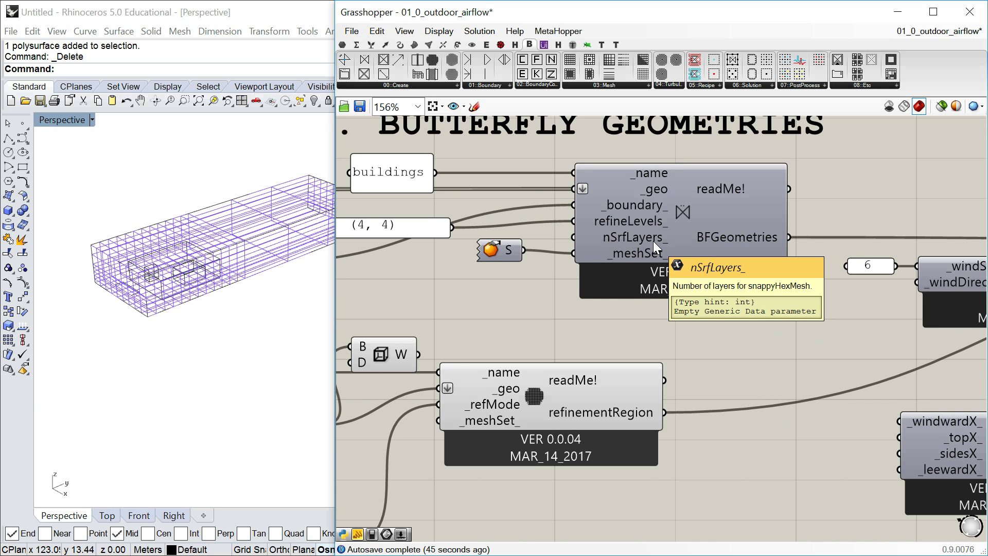
scroll(619, 232, down, 2)
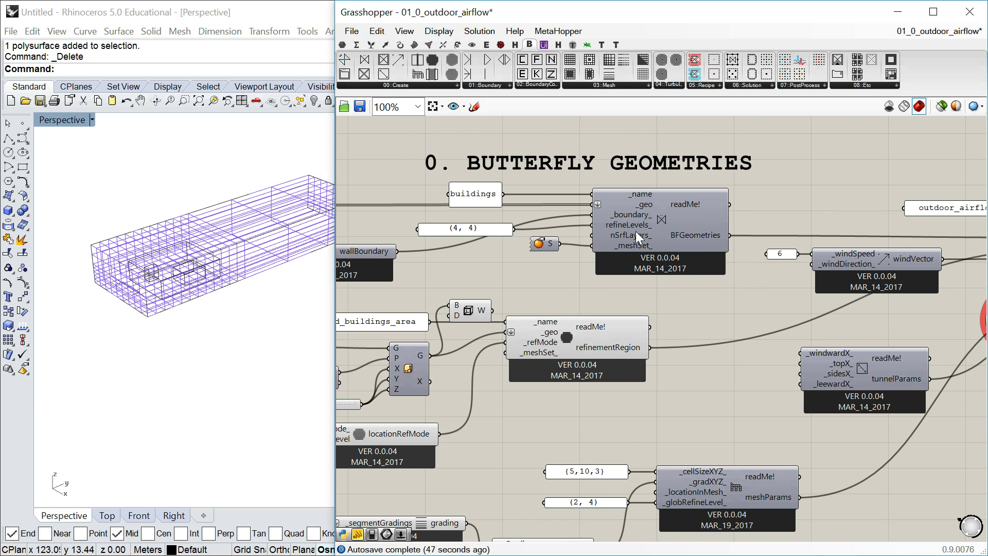
scroll(635, 230, down, 5)
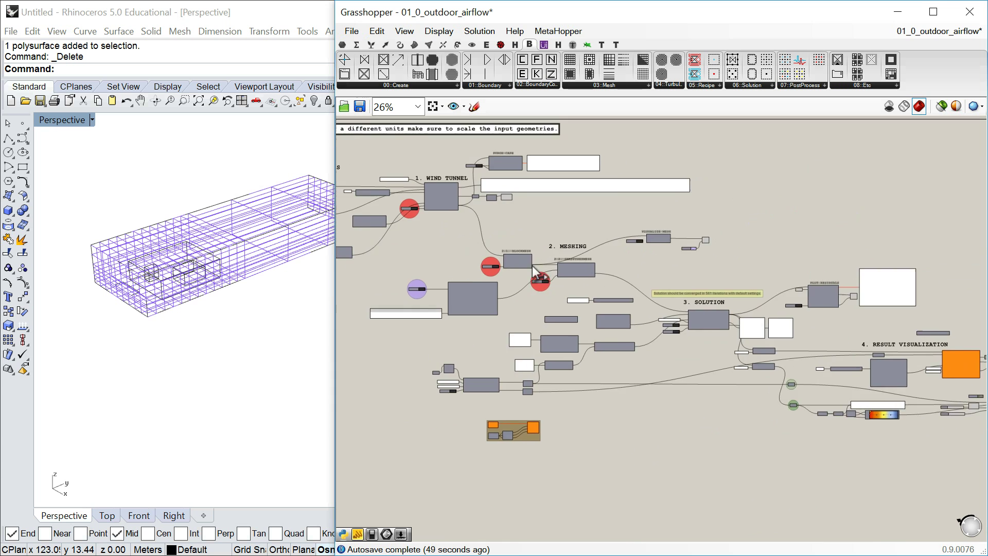
scroll(536, 268, up, 5)
Set the SnappyHexMesh _run toggle to True to launch snappyHexMesh in the docker.exe console
right_drag(568, 282, 547, 283)
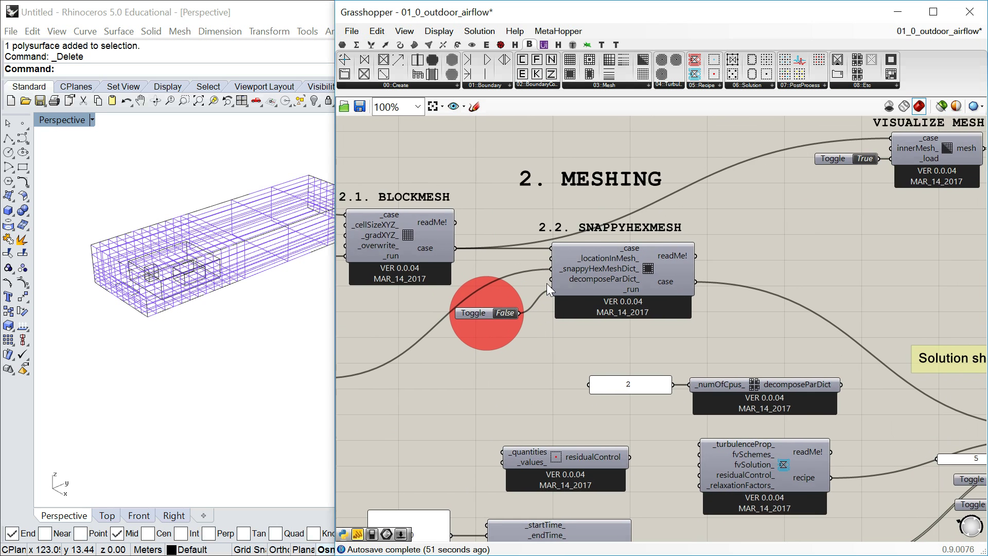
scroll(546, 282, down, 1)
click(517, 307)
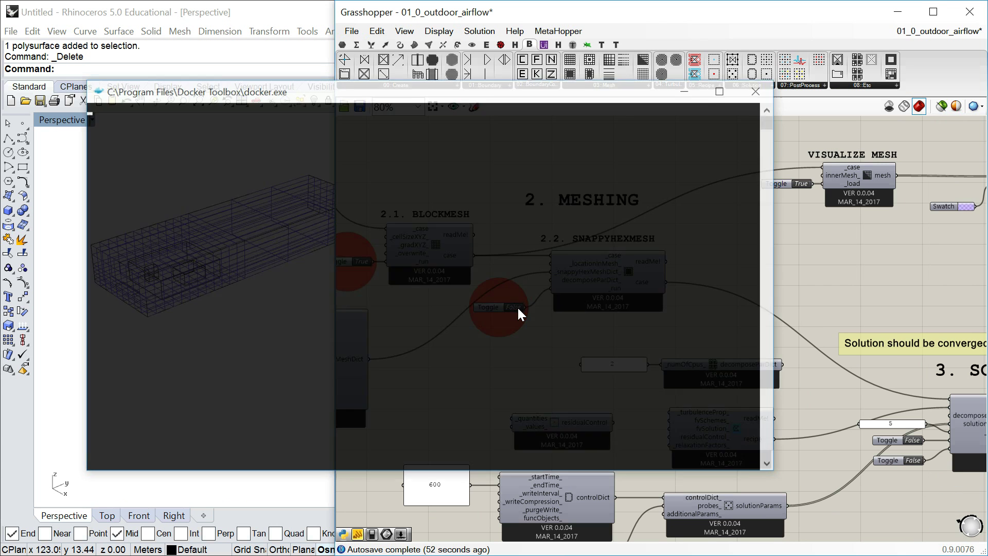
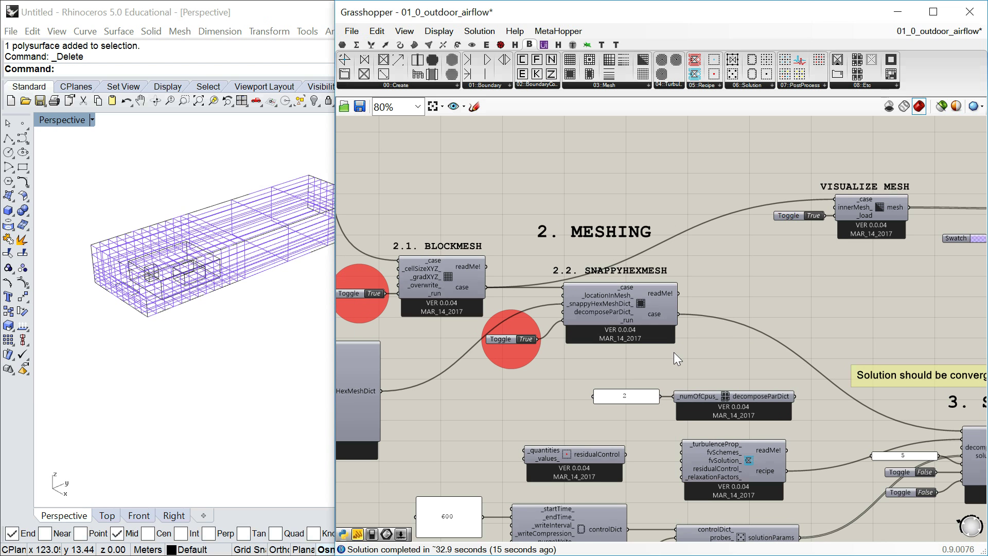
Wire snappyHexMesh's case output into VISUALIZE MESH's _case input to load the snapped building mesh
right_drag(682, 346, 541, 317)
drag(516, 328, 671, 217)
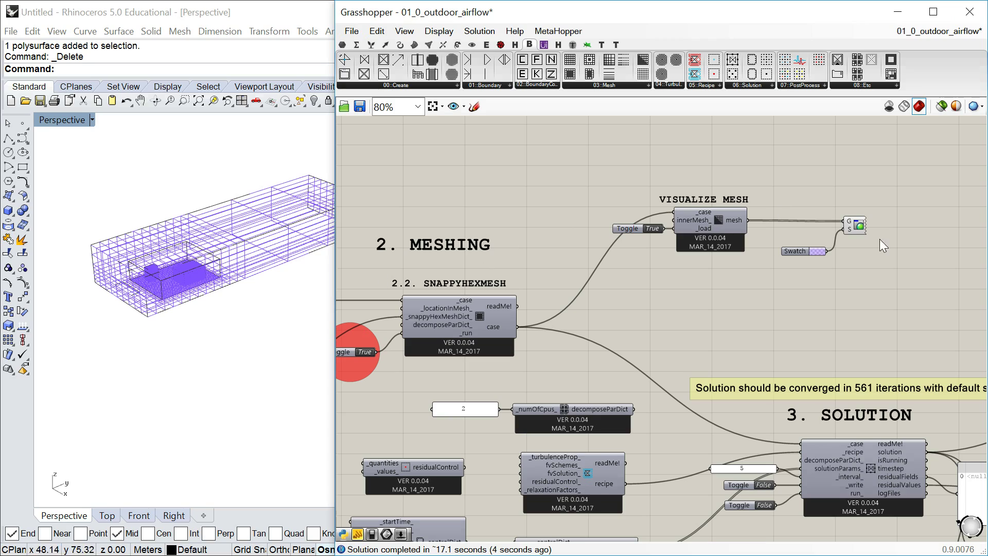
right_drag(151, 269, 139, 355)
scroll(159, 266, up, 8)
right_drag(162, 273, 109, 253)
scroll(110, 249, up, 2)
scroll(160, 279, down, 9)
right_drag(159, 280, 185, 315)
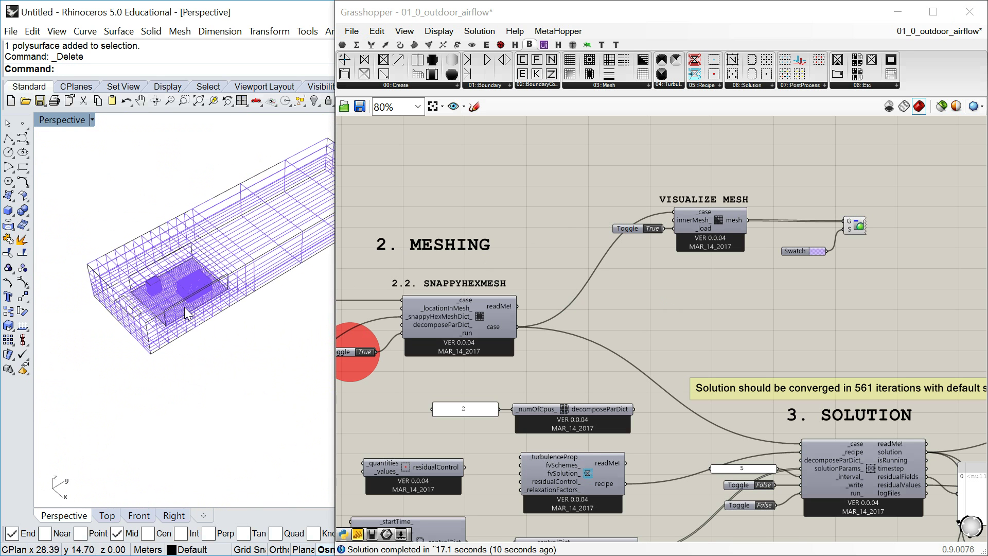
right_drag(230, 235, 189, 278)
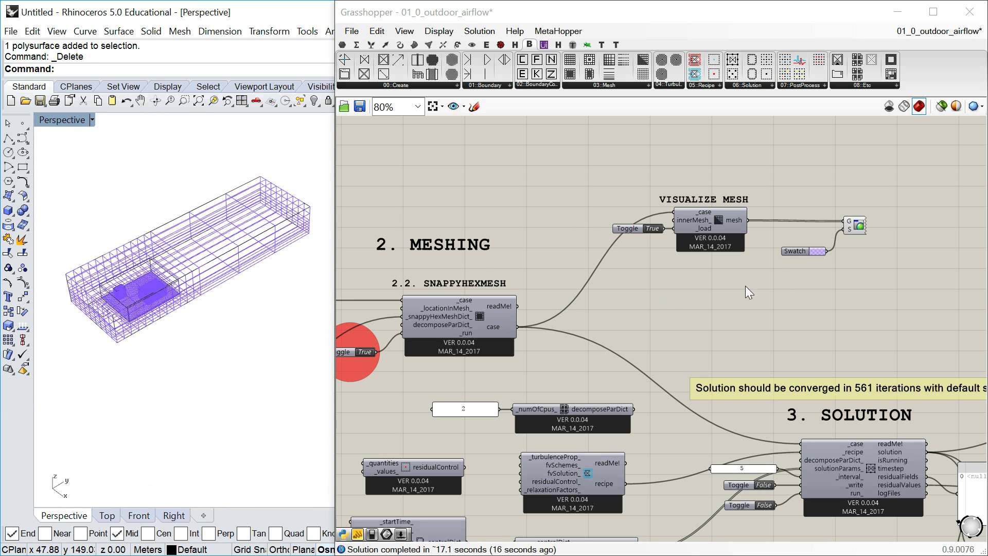
click(647, 268)
right_drag(640, 235, 653, 229)
right_drag(192, 290, 191, 349)
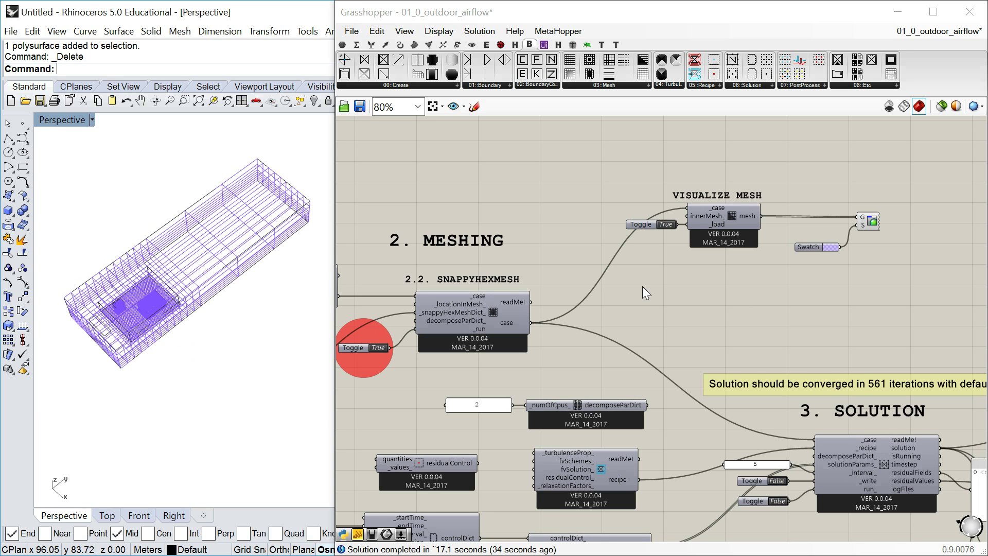
Set VISUALIZE MESH's _load toggle to False so the mesh disappears from Rhino
right_drag(437, 307, 805, 269)
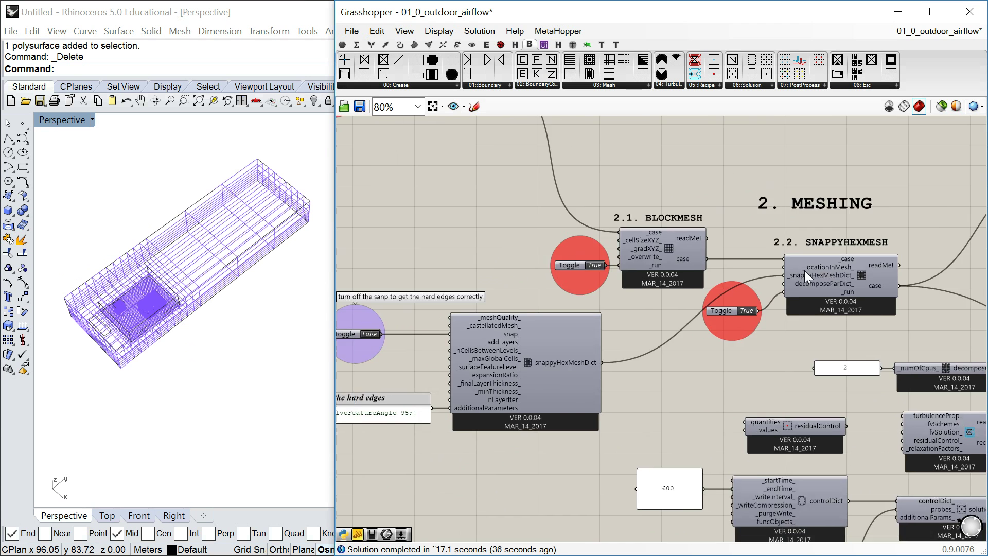
scroll(804, 270, down, 2)
scroll(600, 313, up, 3)
right_drag(613, 276, 622, 289)
scroll(651, 304, down, 1)
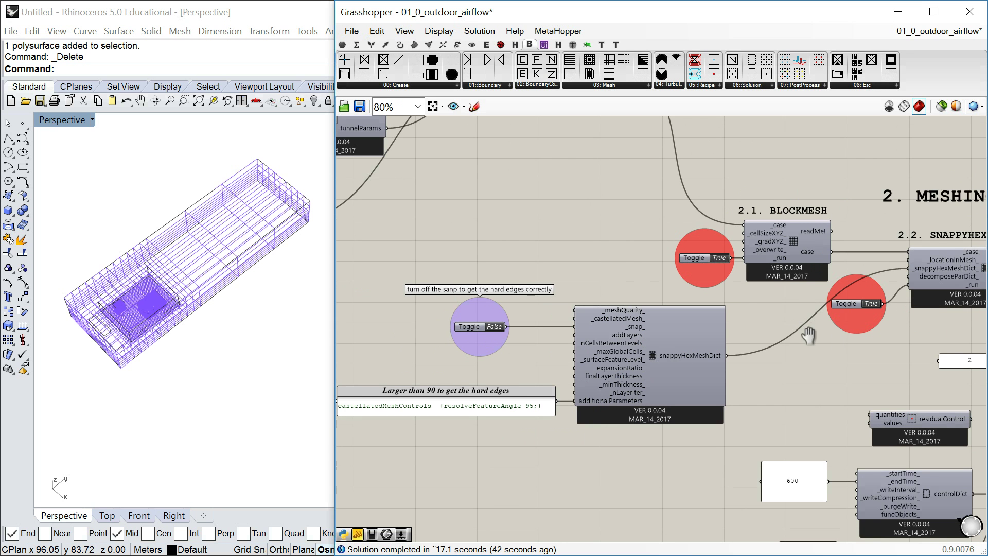
right_drag(834, 322, 552, 315)
scroll(551, 305, down, 2)
scroll(799, 253, up, 3)
right_drag(783, 231, 656, 244)
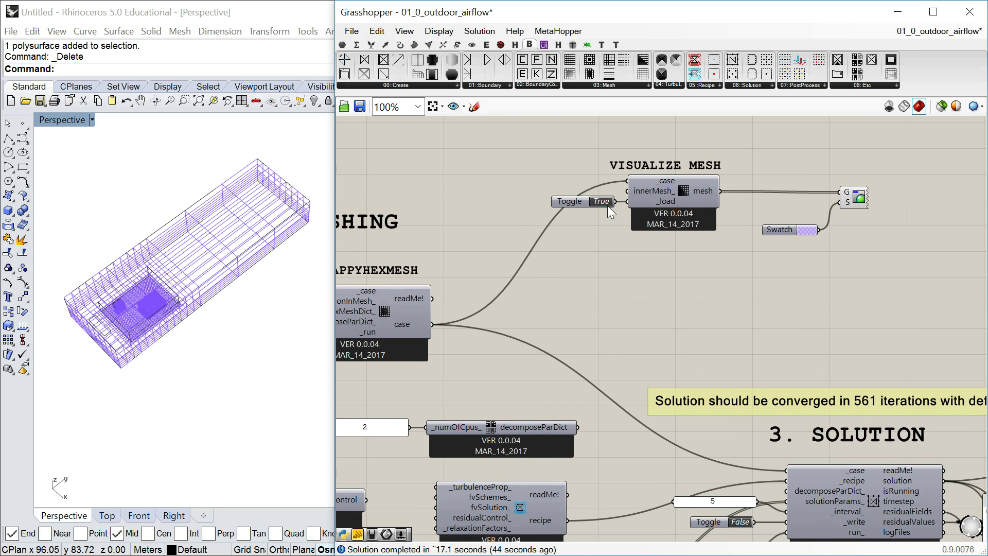
double_click(600, 202)
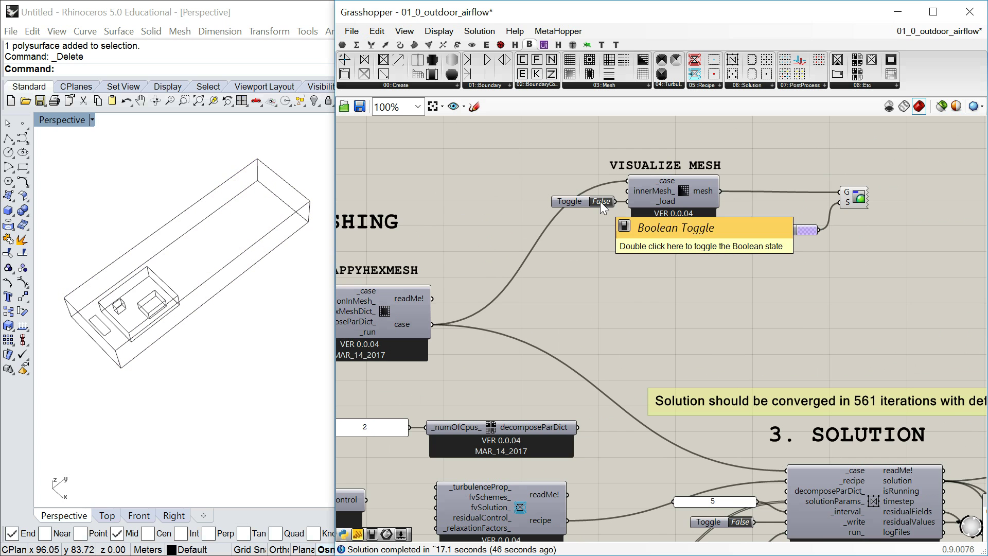
Pan over to the SOLUTION component and bring the butterfly folder window onscreen
right_drag(666, 270, 649, 130)
scroll(659, 237, down, 1)
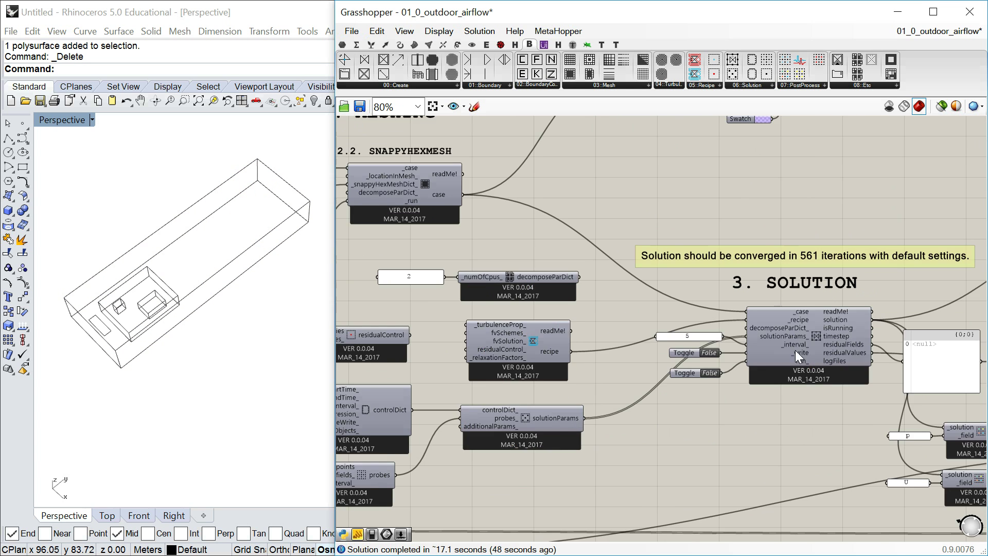
right_drag(798, 352, 624, 320)
scroll(576, 265, up, 1)
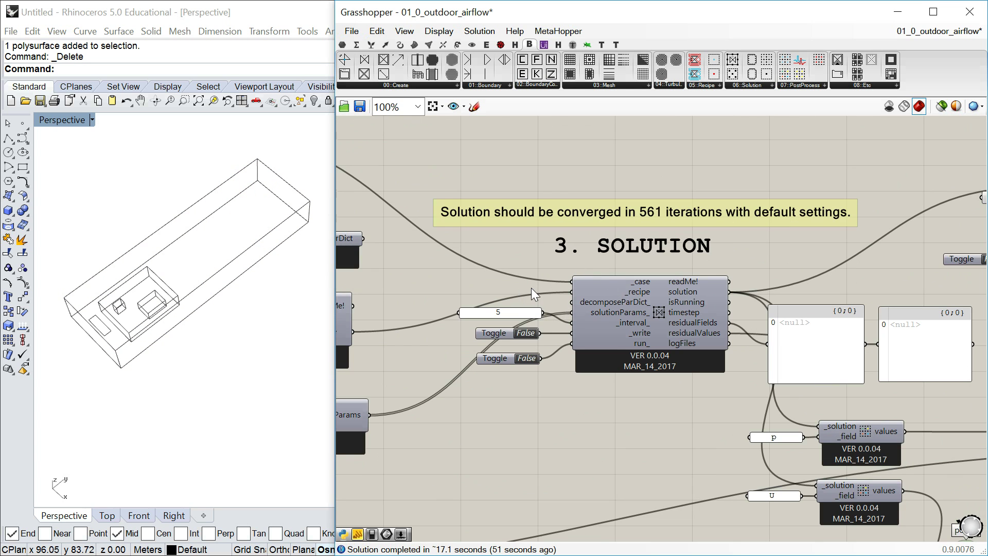
right_drag(612, 328, 806, 374)
right_drag(419, 236, 518, 260)
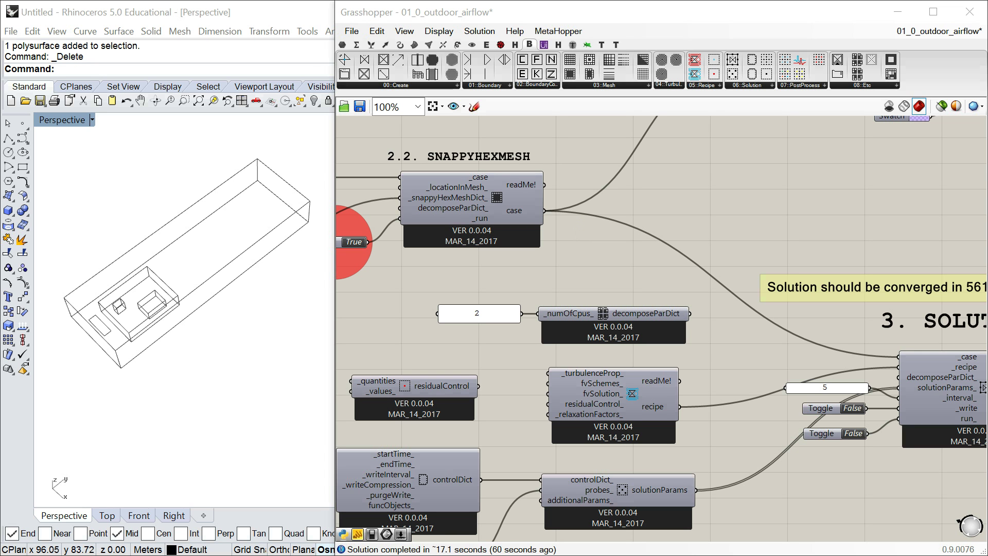
drag(360, 555, 562, 80)
Open the outdoor_airflow case folder and look inside folder 1
double_click(309, 164)
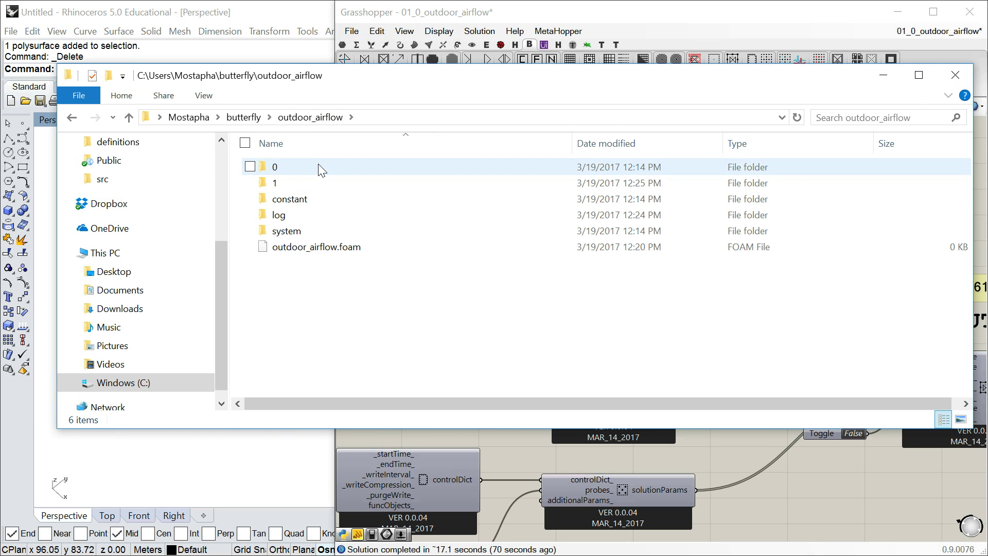
click(318, 163)
click(298, 181)
click(298, 166)
double_click(293, 180)
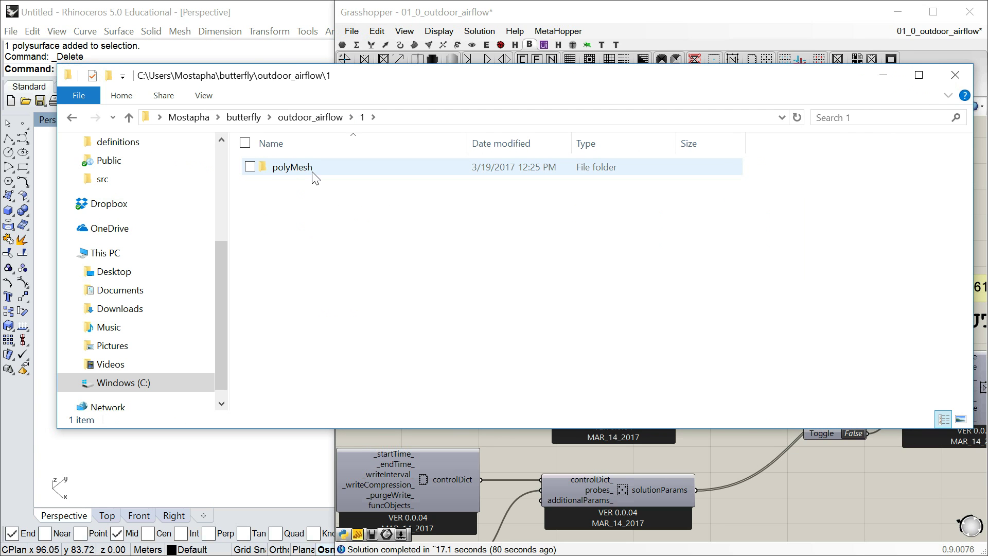
click(310, 117)
drag(381, 107, 433, 185)
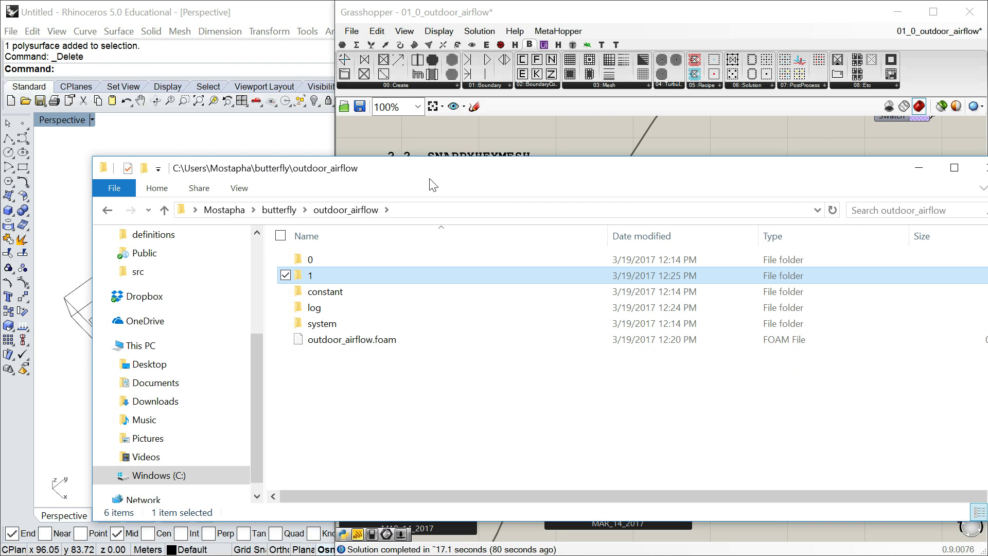
Inspect the mesh files in constant\polyMesh, then return to outdoor_airflow
double_click(333, 297)
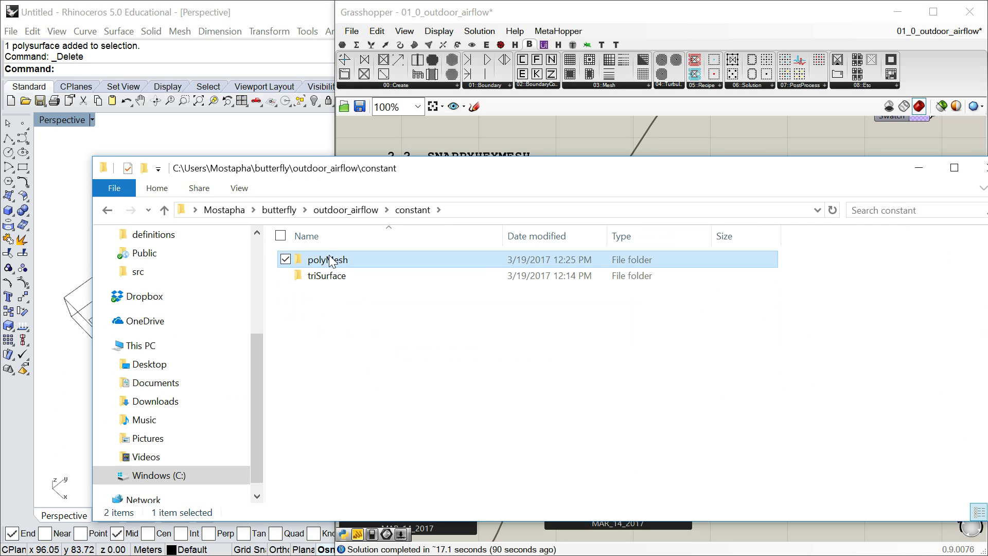
double_click(332, 260)
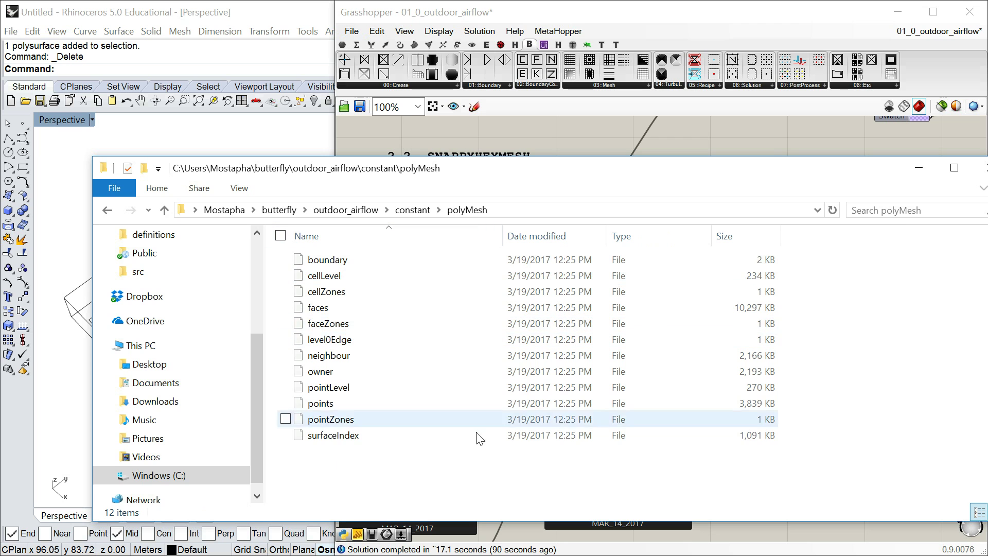
click(421, 211)
click(365, 211)
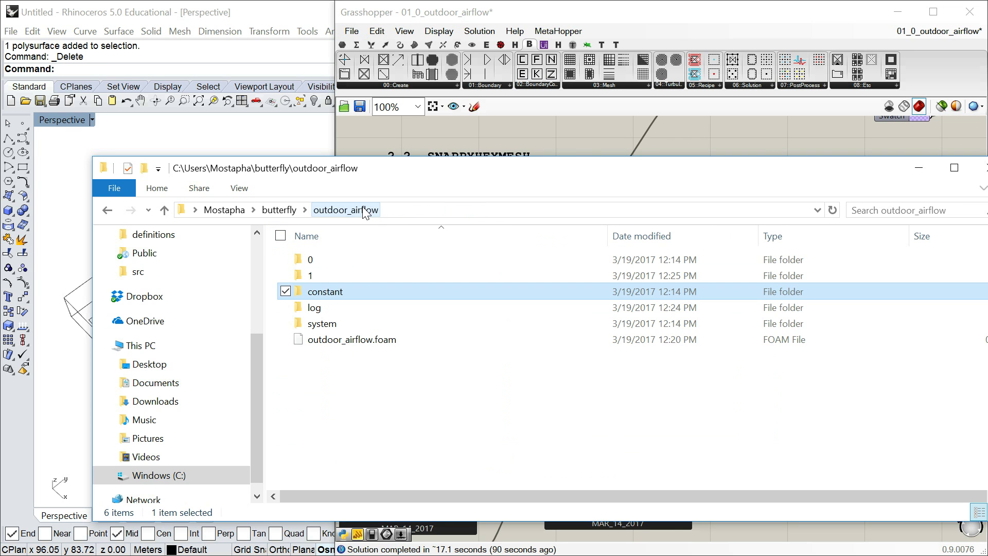
Open the log folder and compare the blockMesh and snappyHexMesh .log and .err file sizes
double_click(322, 307)
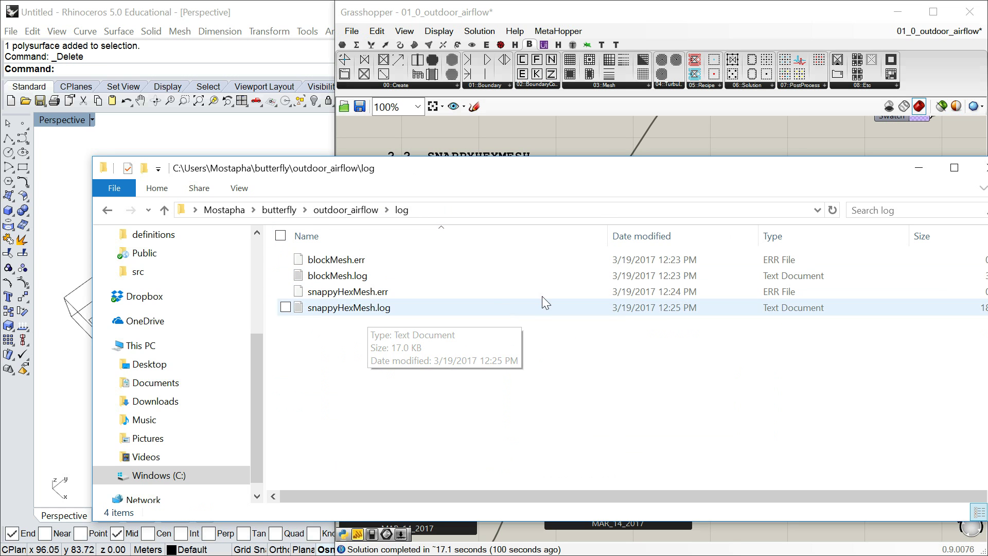
drag(614, 238, 487, 242)
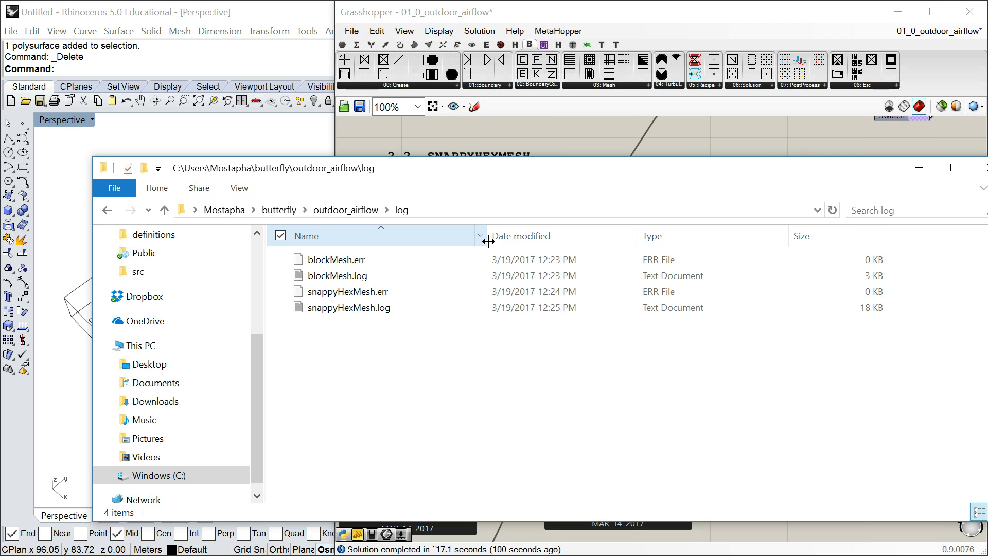
click(373, 277)
click(366, 309)
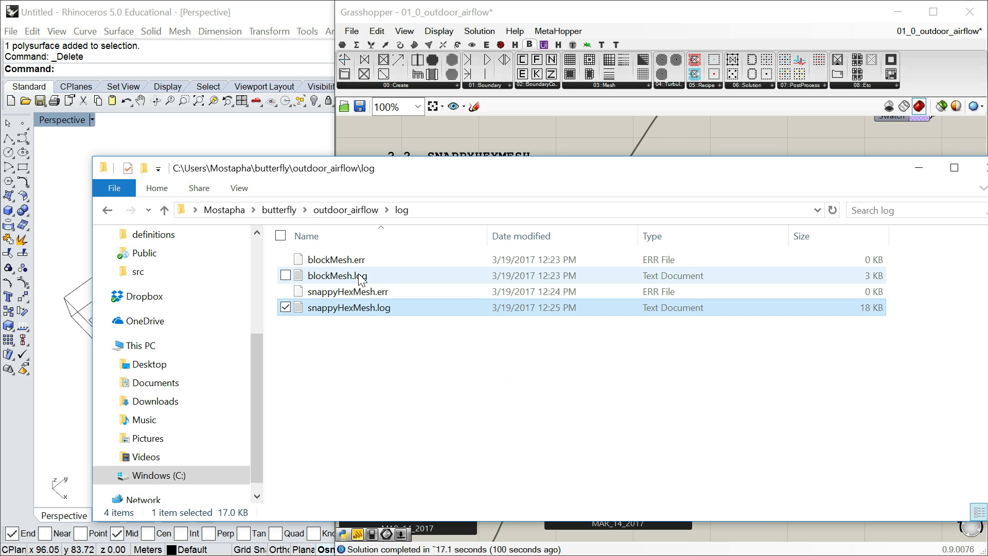
click(359, 292)
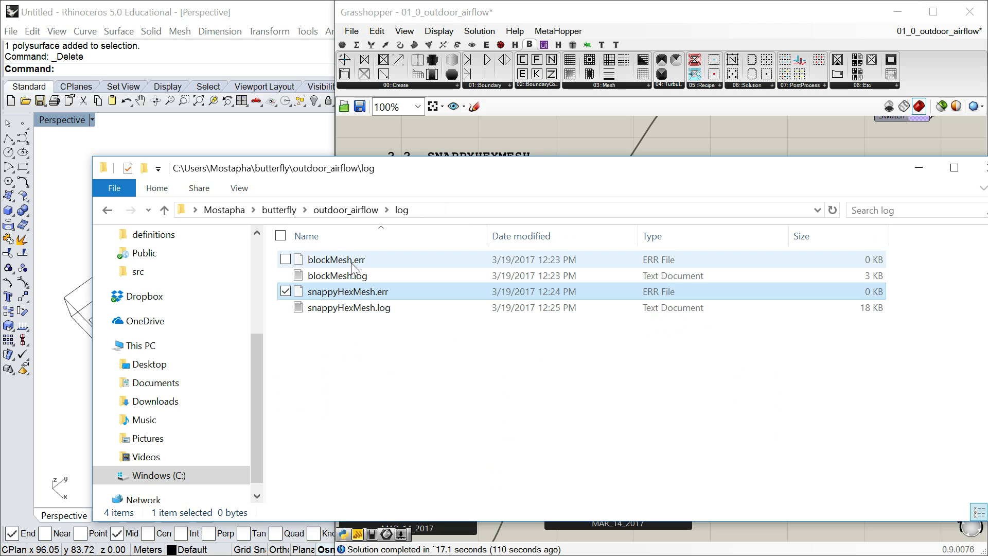
click(373, 255)
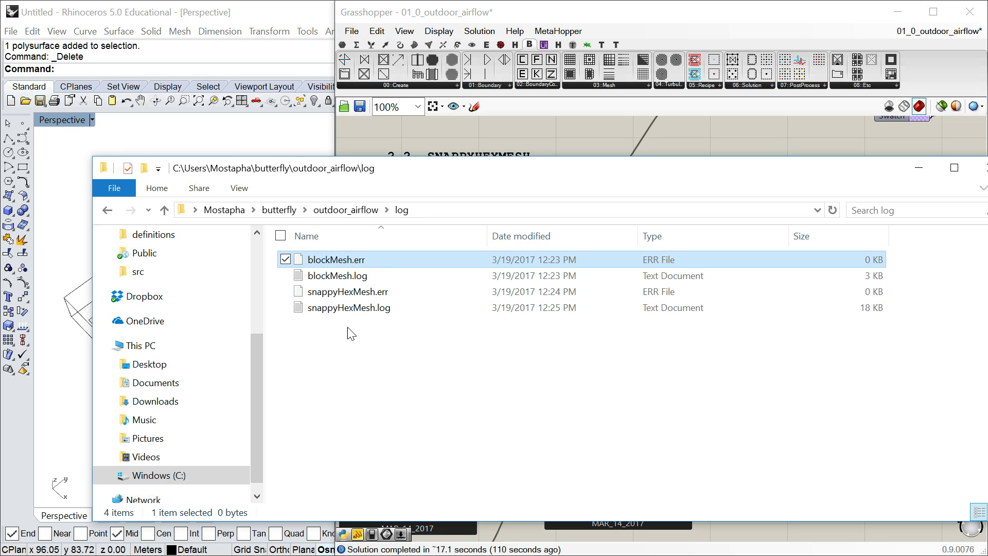
click(349, 309)
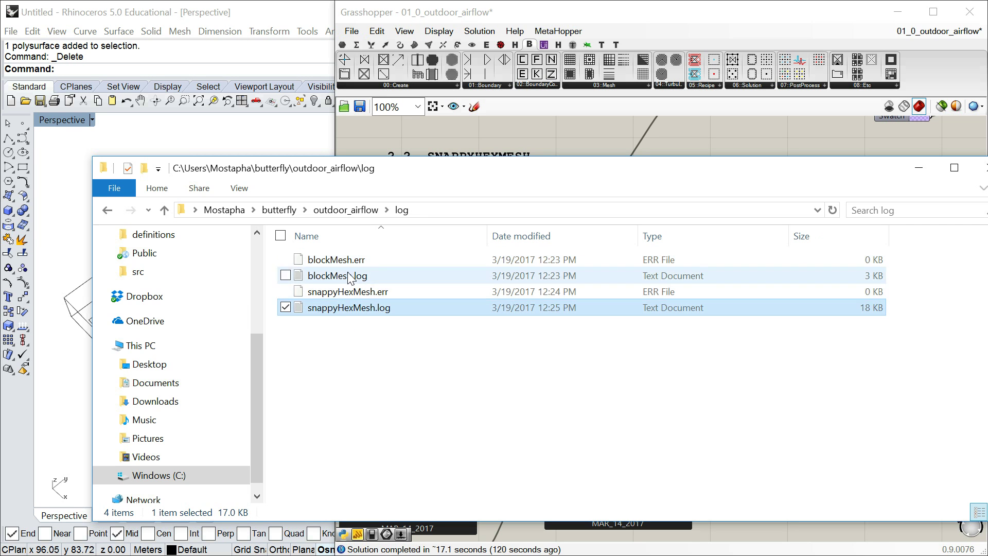
click(347, 275)
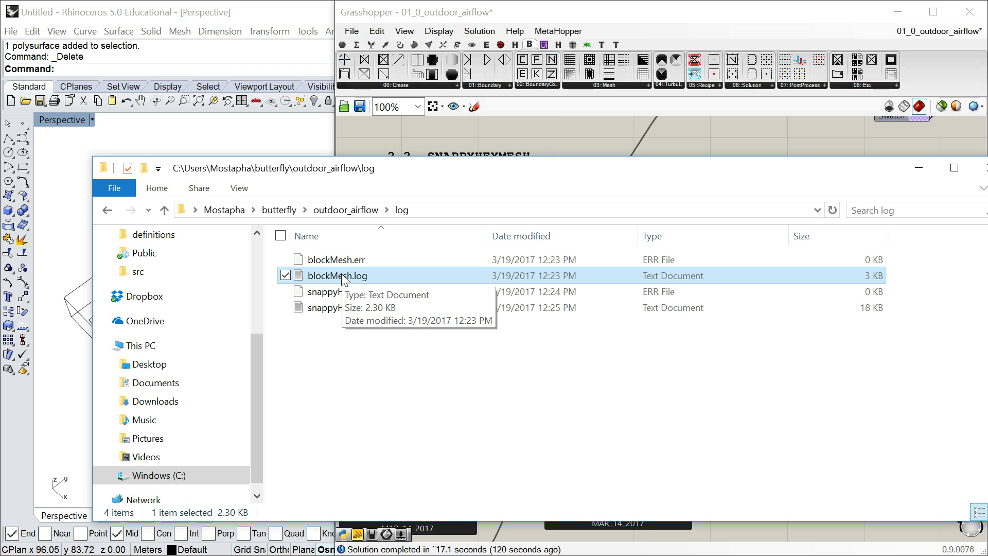
Read blockMesh.log in Notepad++, close it, and return to the outdoor_airflow folder
right_click(342, 278)
click(279, 329)
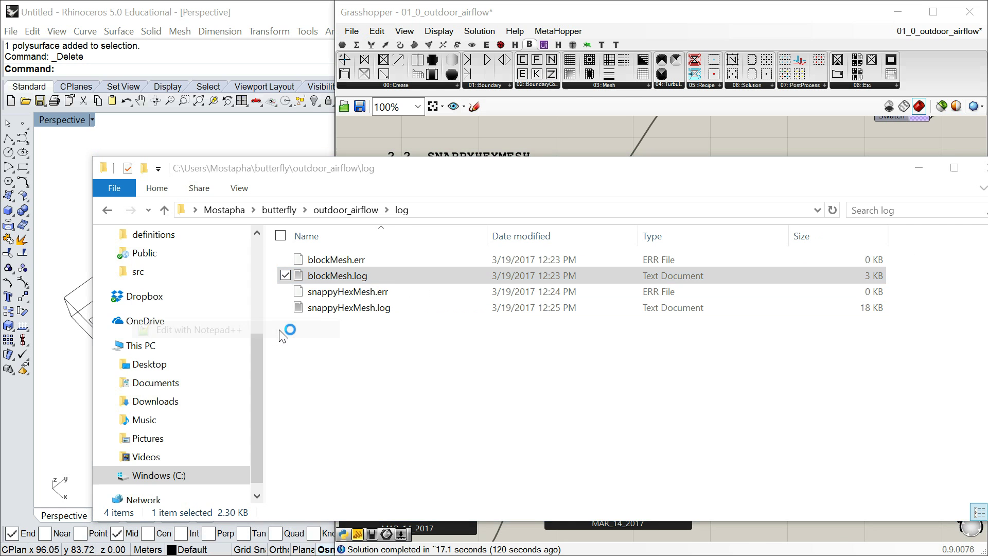
click(462, 292)
scroll(484, 303, down, 15)
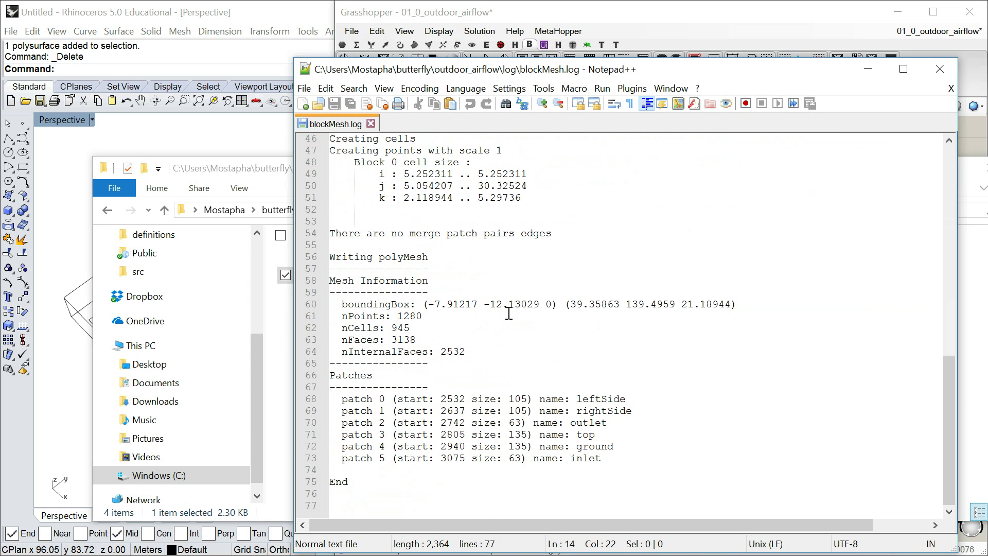
scroll(508, 312, up, 15)
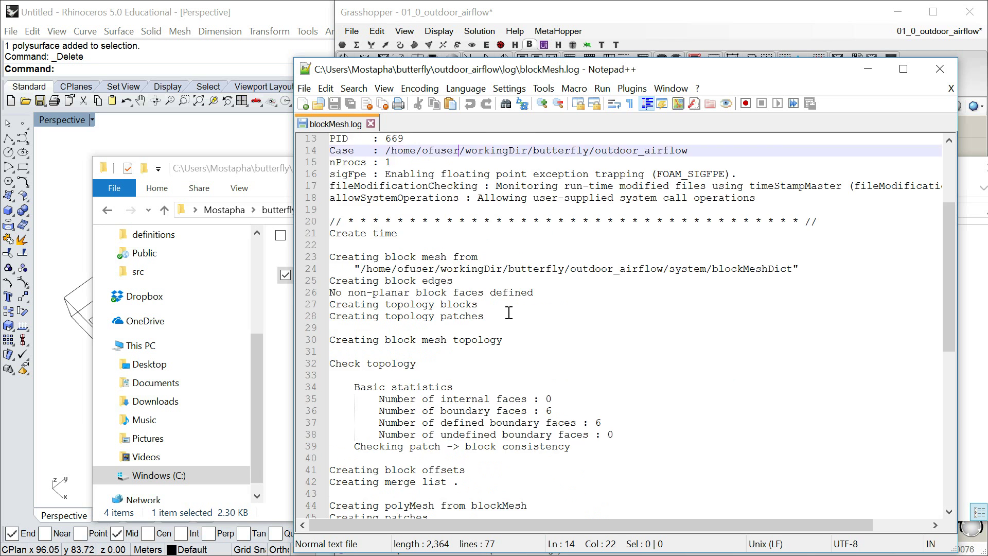
click(937, 69)
click(345, 210)
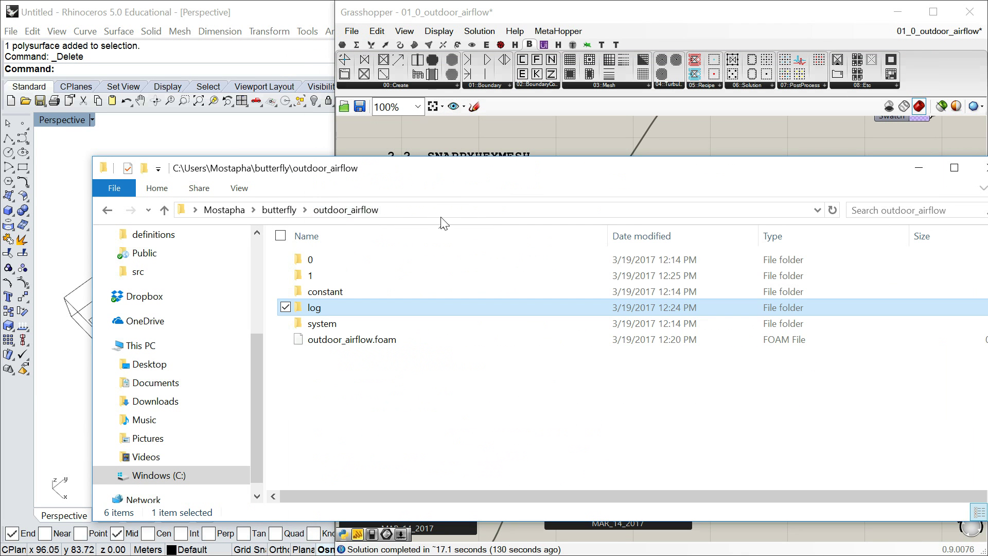
Check the system dictionaries and the empty 0 folder, then shrink and move Explorer aside
double_click(324, 324)
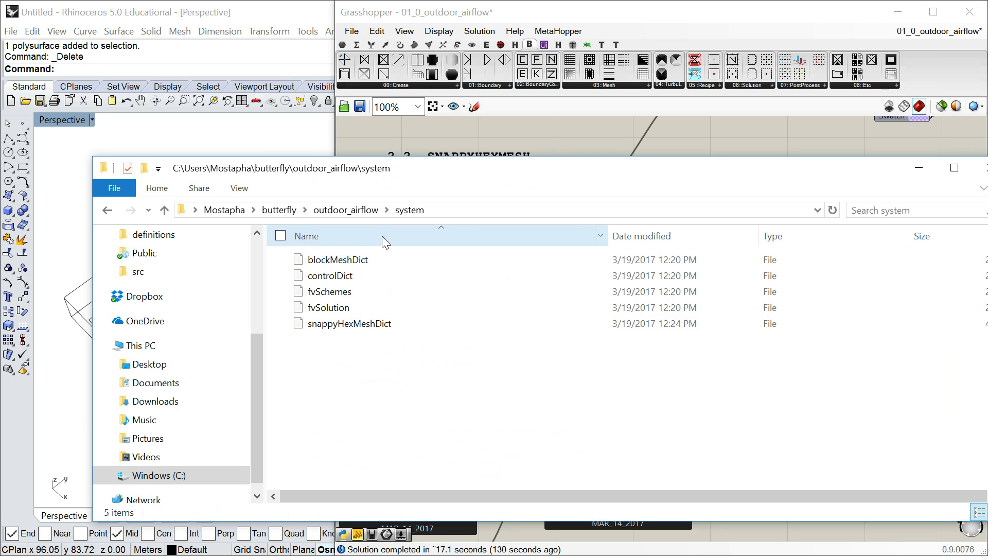
click(367, 217)
double_click(339, 260)
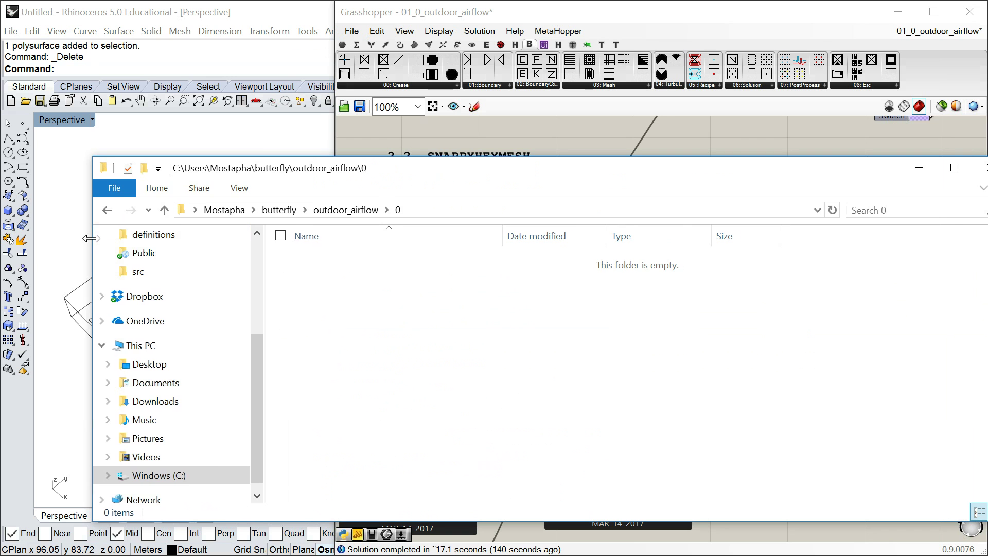
drag(93, 247, 231, 250)
drag(628, 177, 987, 130)
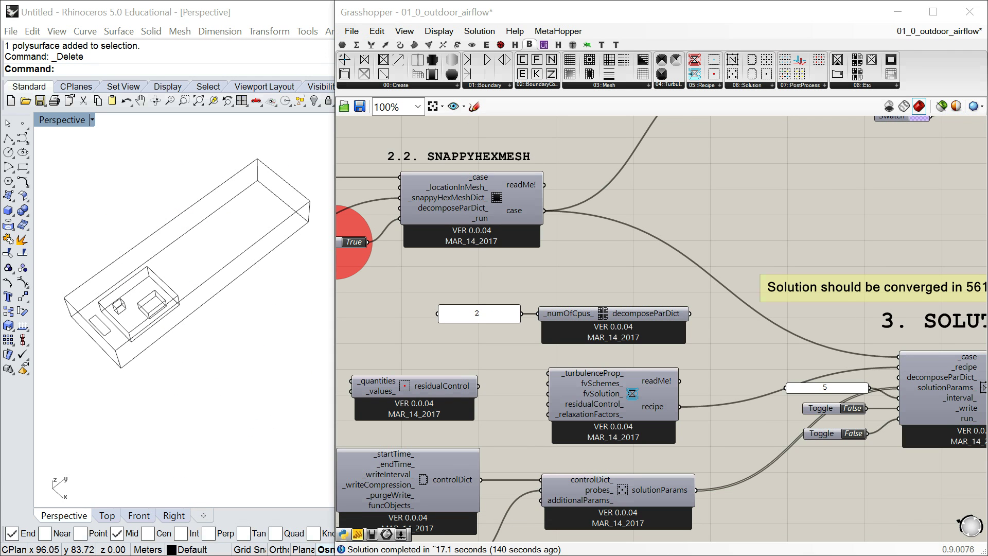
right_drag(780, 323, 691, 271)
scroll(690, 271, down, 1)
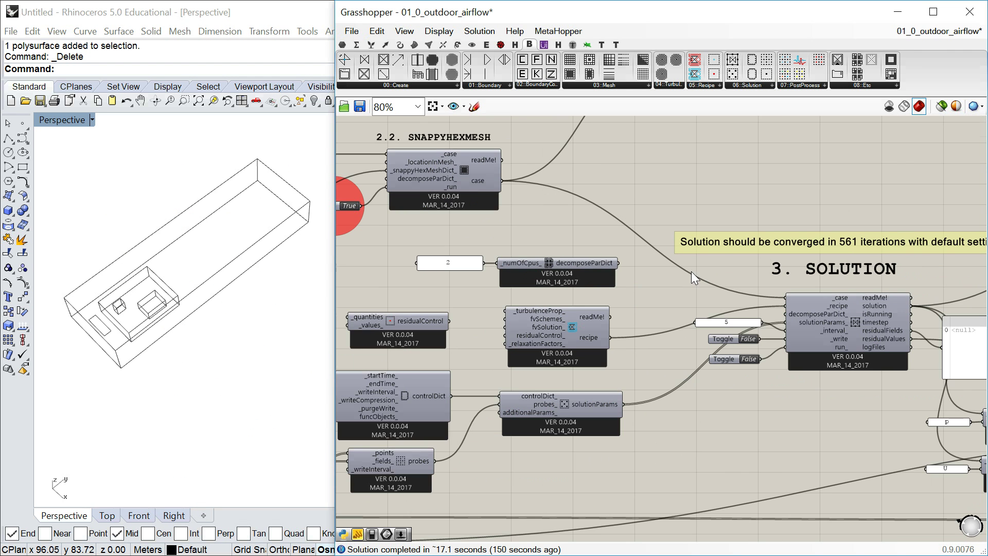
scroll(641, 311, up, 2)
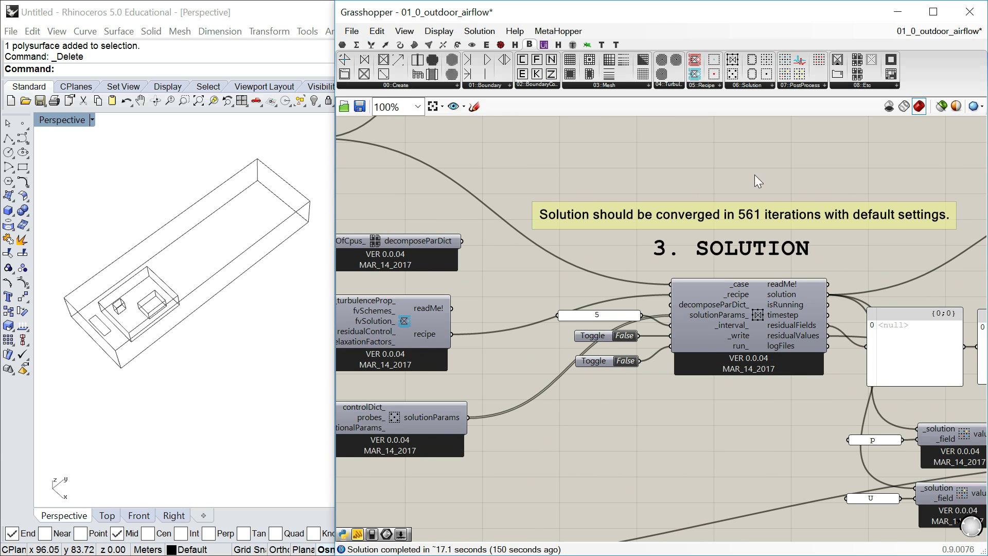
scroll(731, 319, up, 2)
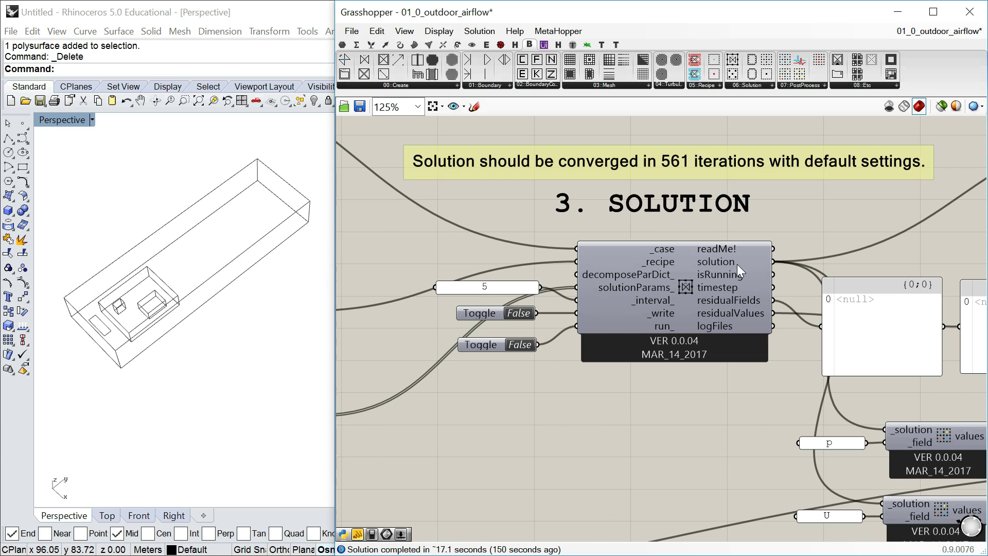
right_drag(668, 307, 734, 278)
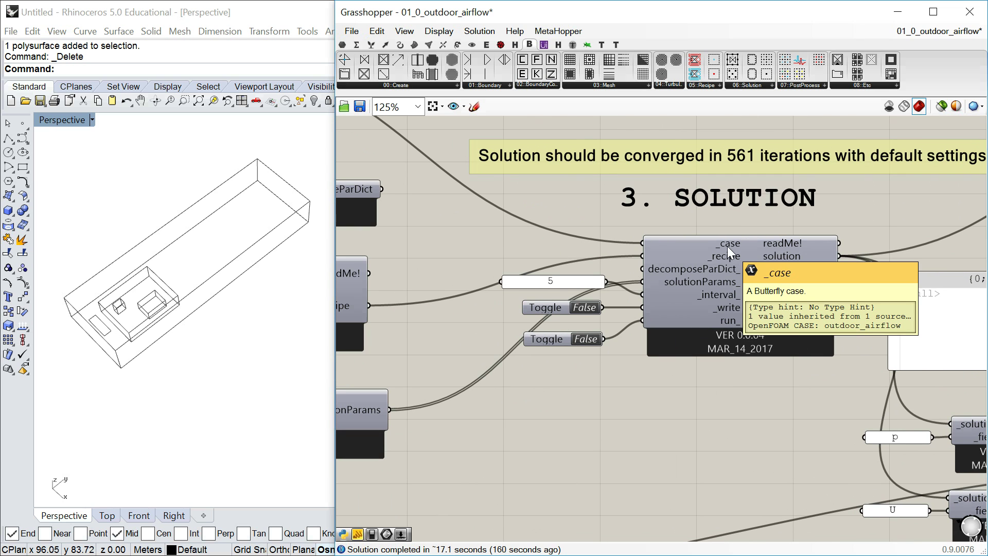
right_drag(522, 262, 683, 265)
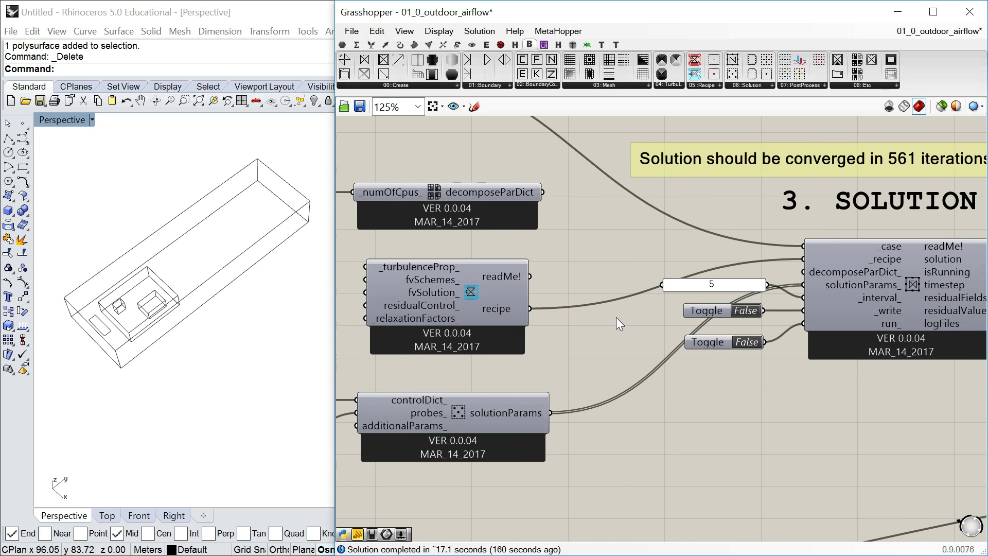
right_drag(820, 267, 810, 265)
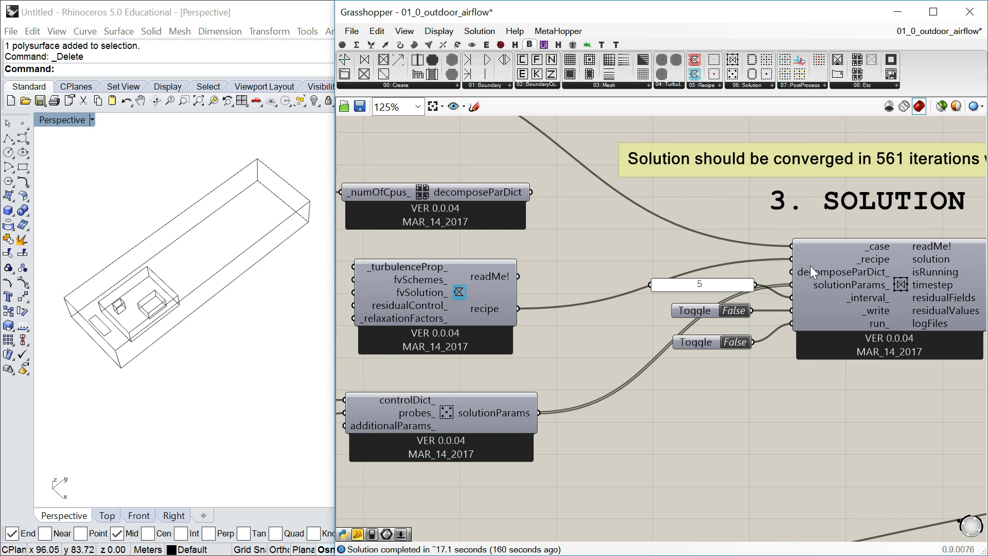
mouse_move(810, 265)
mouse_move(459, 289)
click(702, 84)
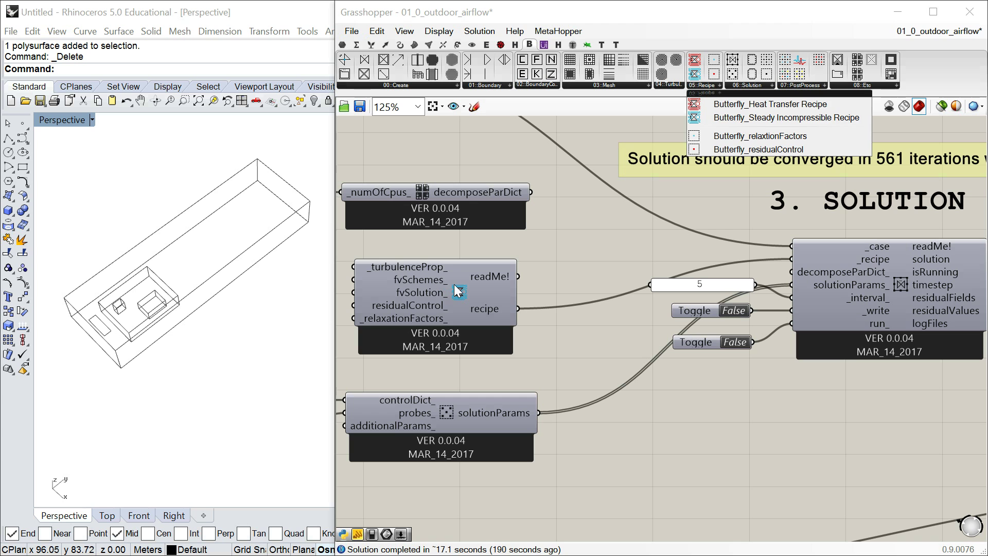
drag(457, 291, 452, 290)
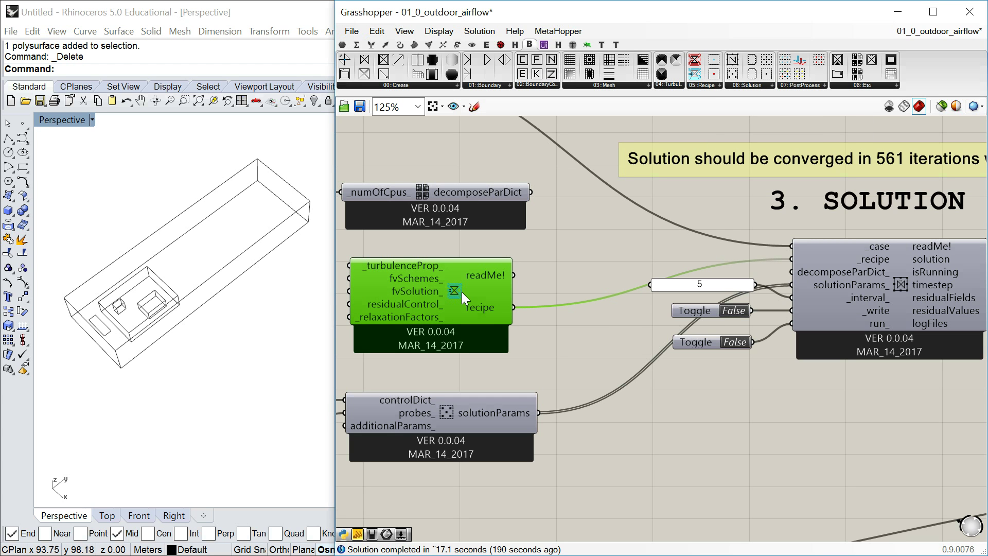
right_drag(452, 288, 651, 294)
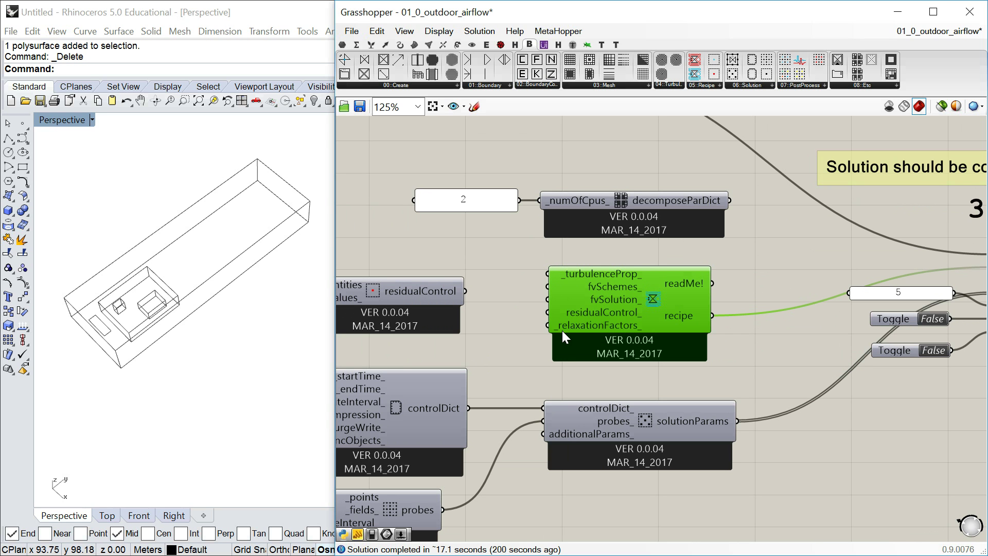
mouse_move(637, 323)
right_drag(527, 307, 589, 304)
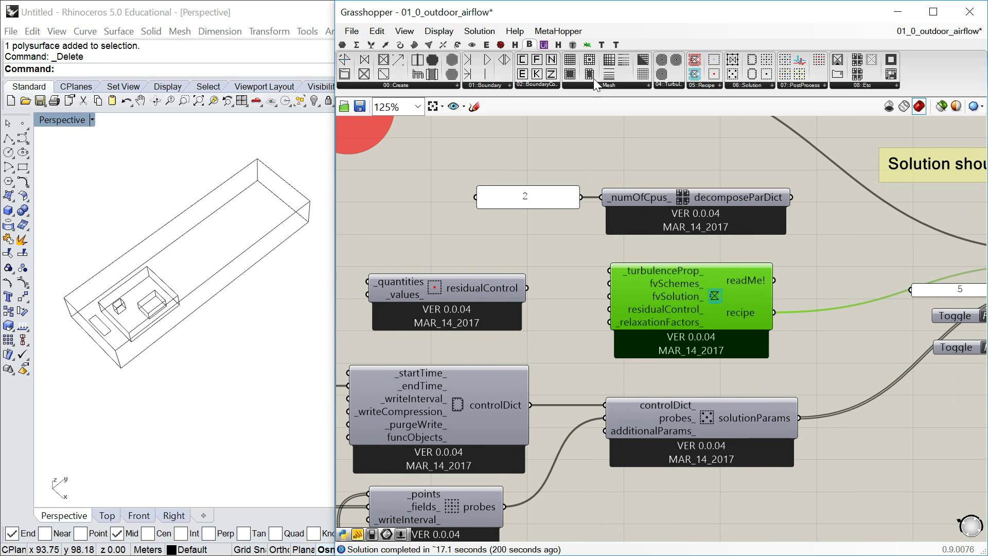
mouse_move(657, 273)
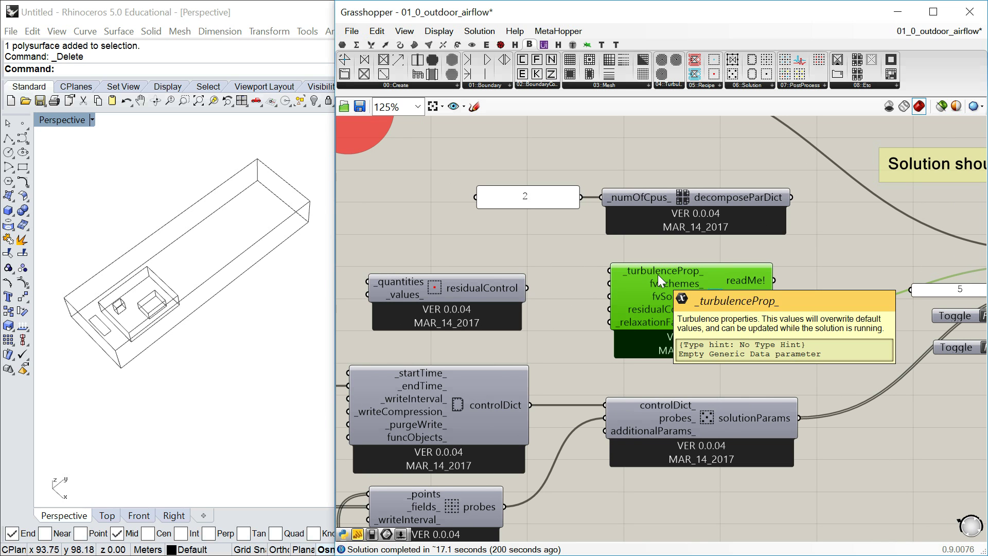
right_drag(793, 305, 704, 314)
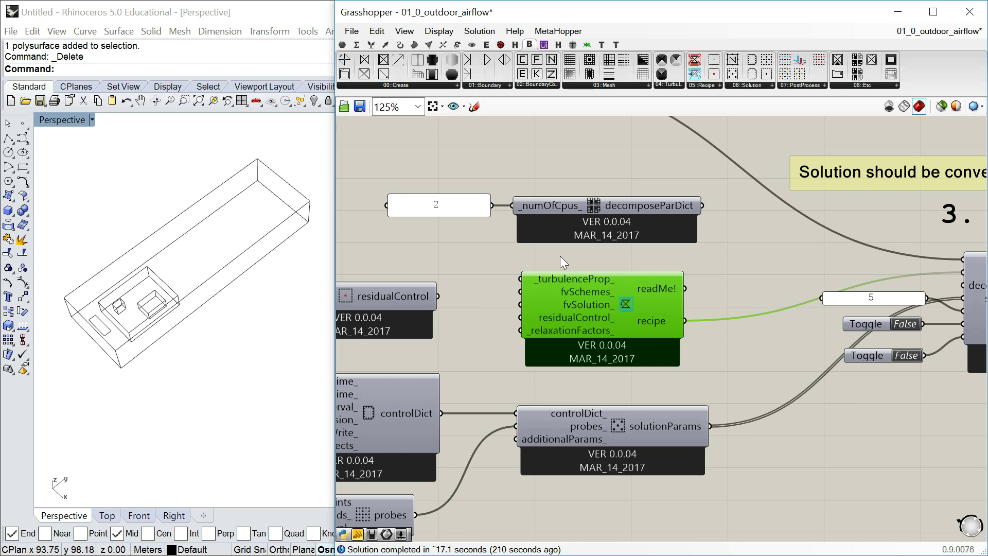
right_drag(692, 355, 582, 310)
scroll(606, 281, down, 1)
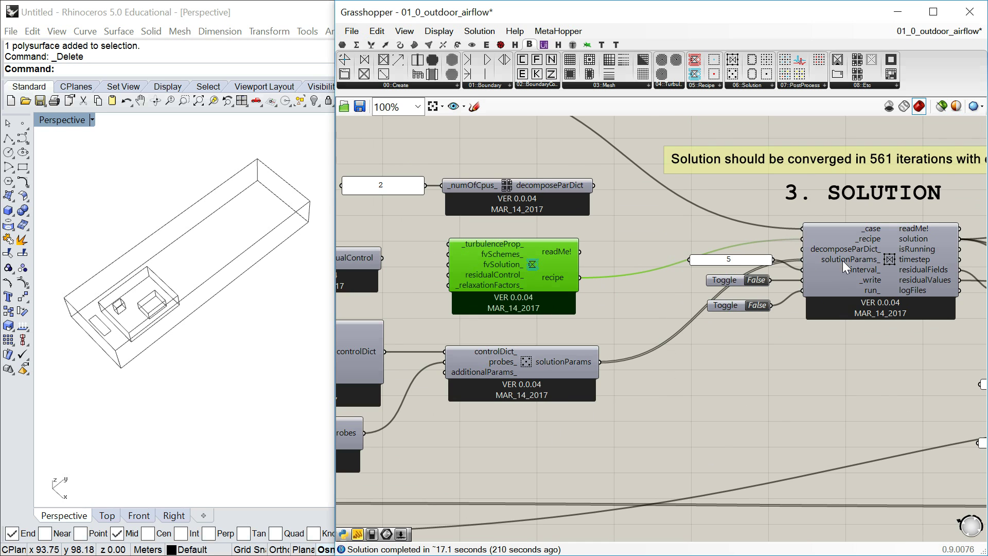
mouse_move(845, 260)
right_drag(486, 337, 663, 291)
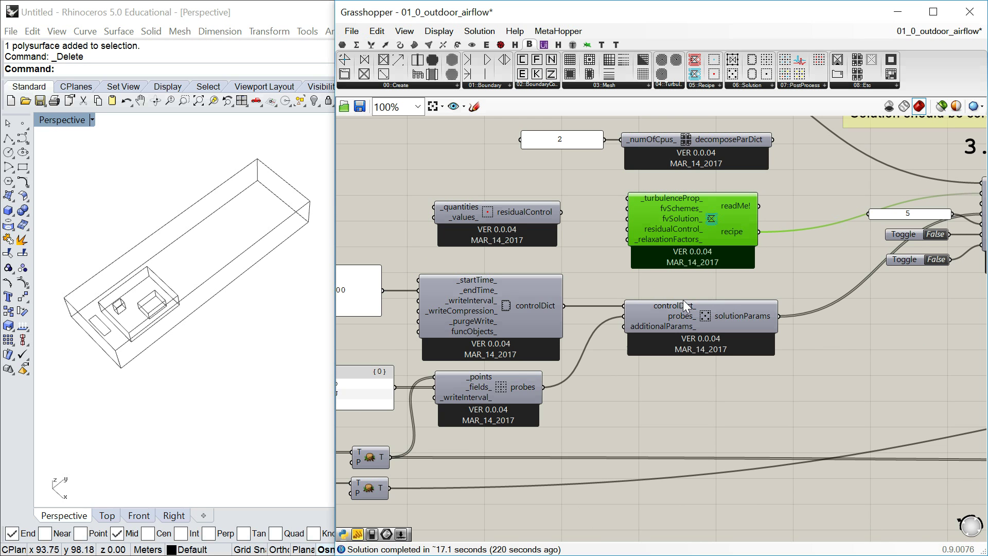
scroll(681, 315, up, 1)
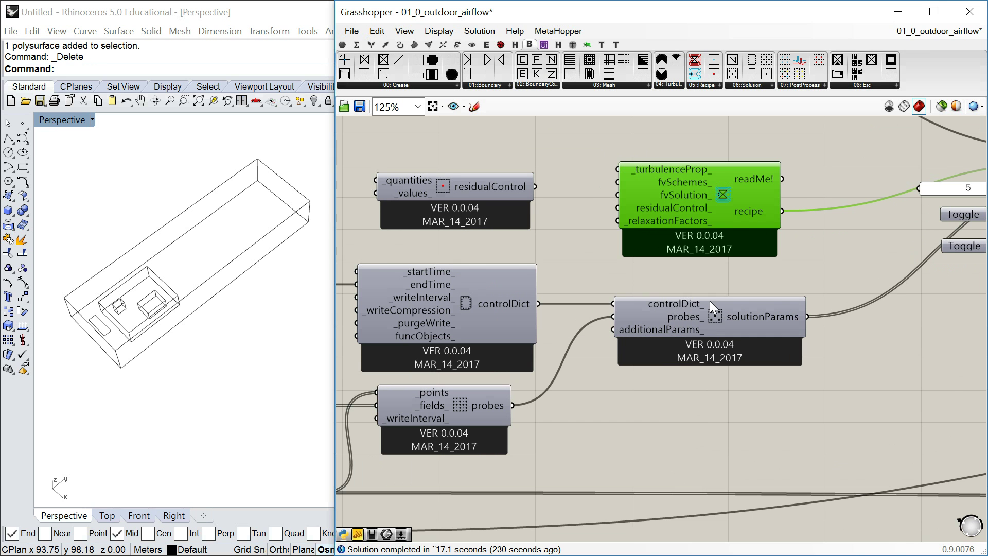
right_drag(507, 324, 650, 324)
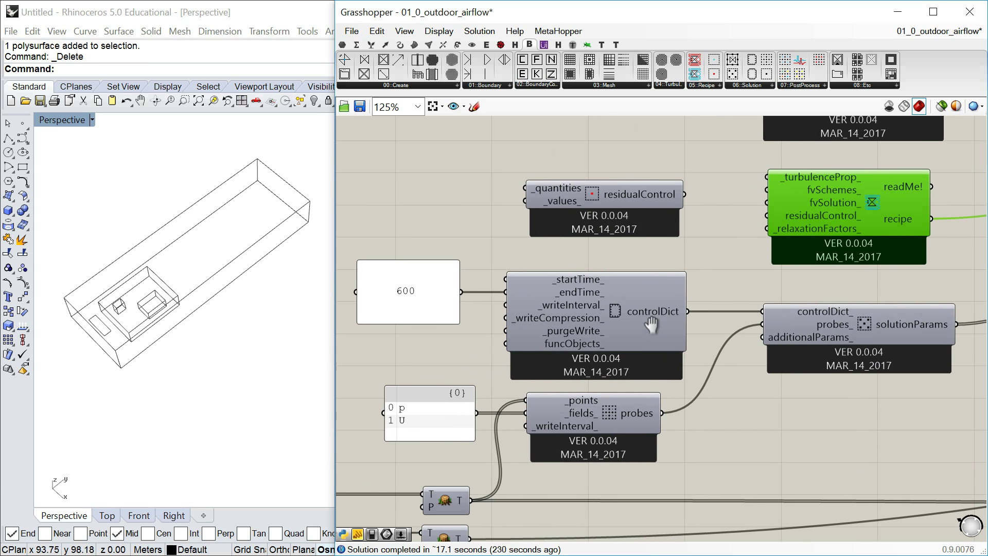
mouse_move(600, 332)
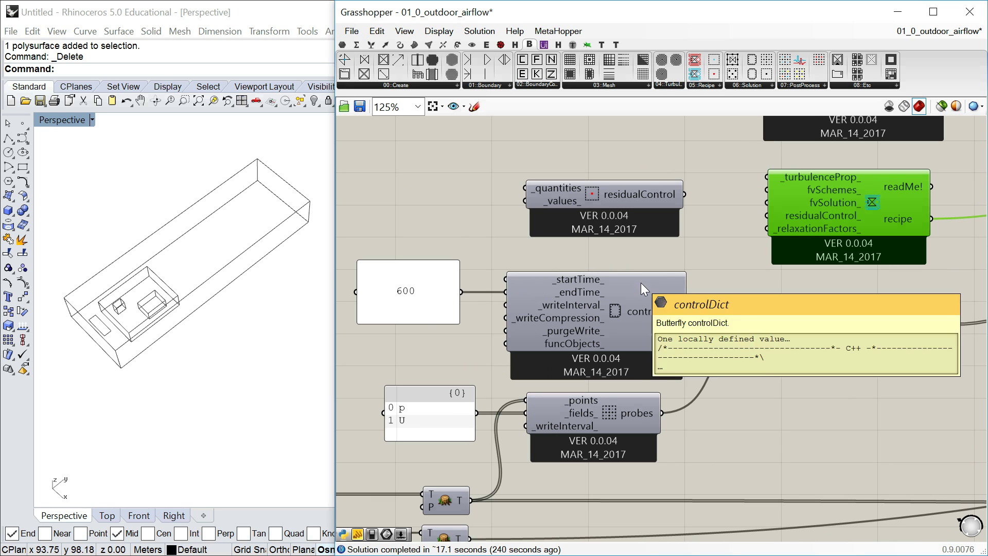
mouse_move(807, 338)
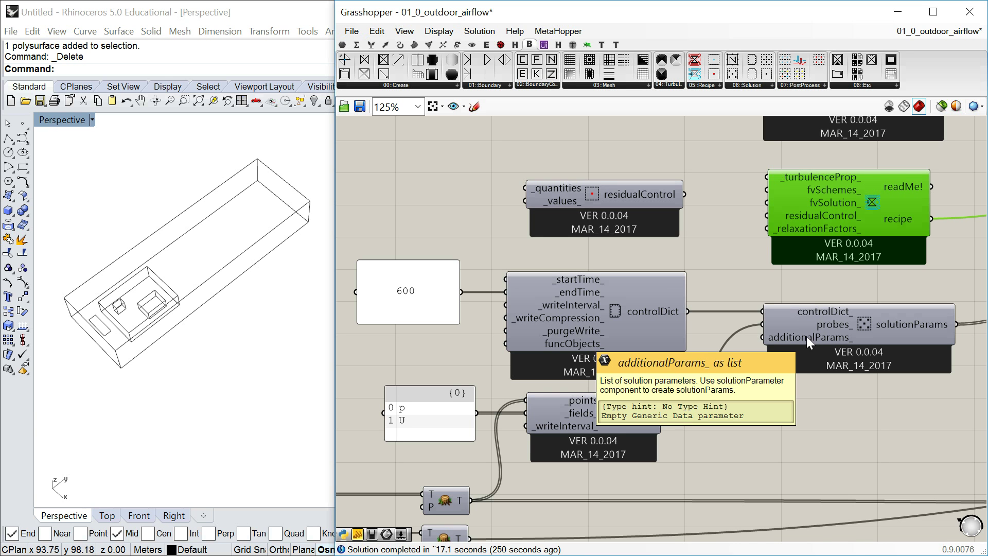
right_drag(621, 349, 643, 307)
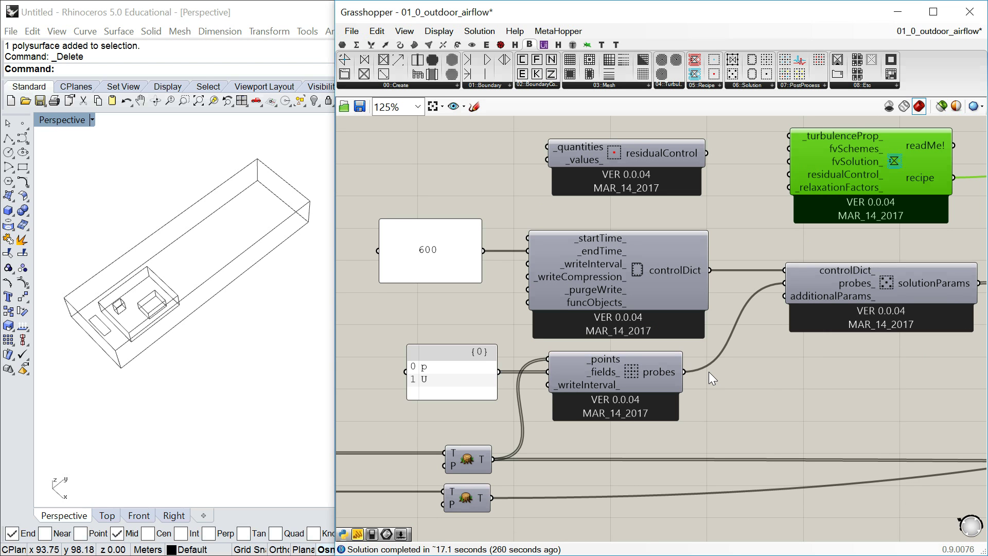
Turn on the testPoints preview and orbit Rhino's Perspective view to see the probe grid
right_drag(593, 382, 707, 342)
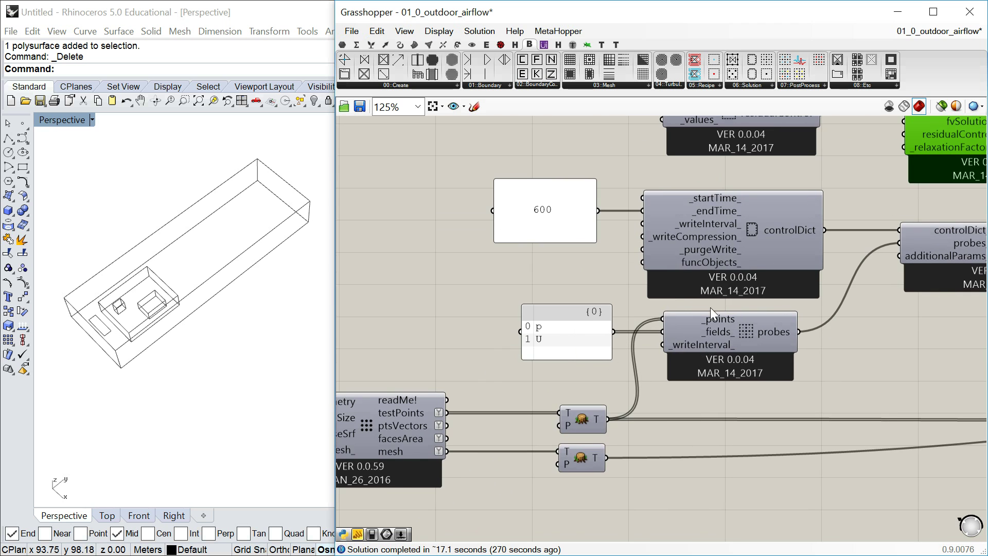
click(585, 413)
right_click(584, 413)
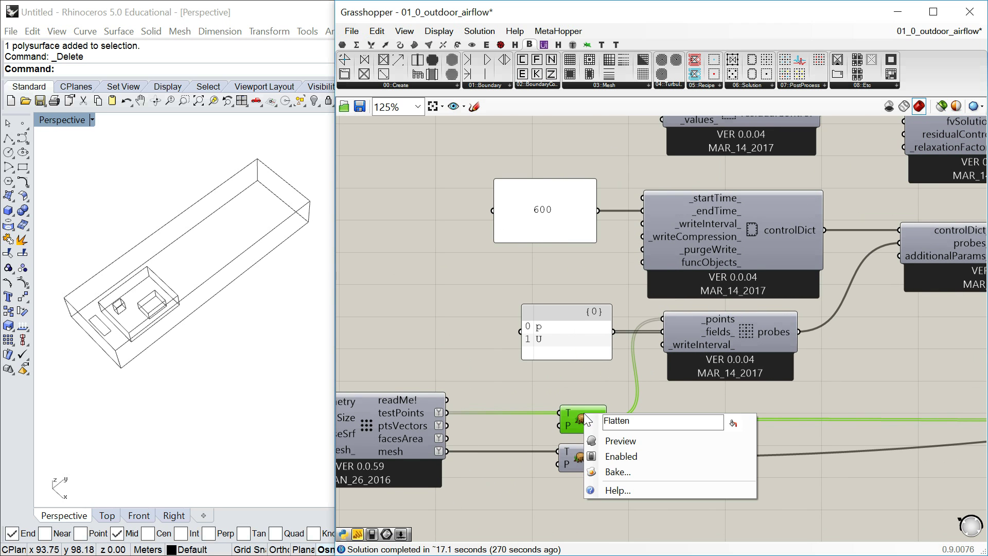
click(615, 441)
scroll(123, 324, up, 5)
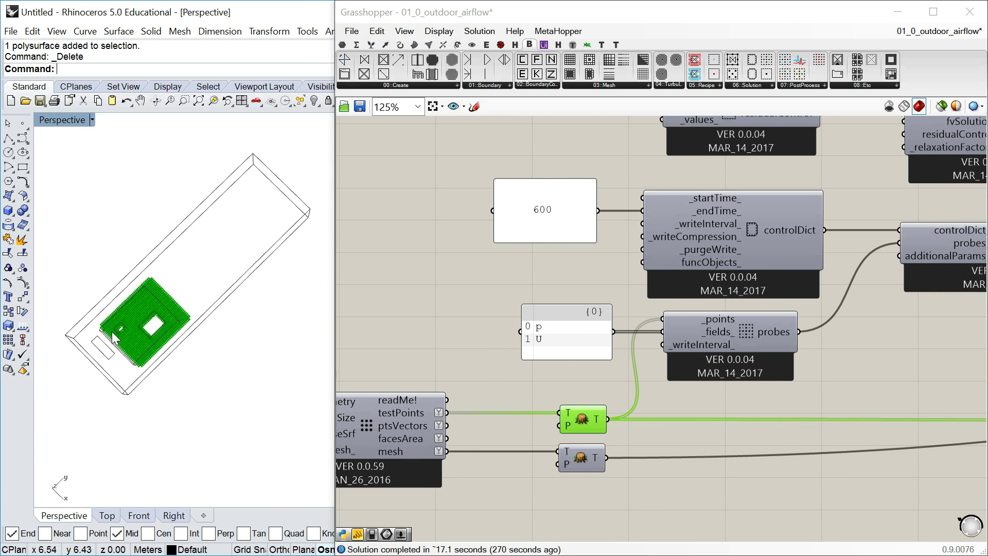
scroll(125, 313, up, 6)
scroll(124, 319, down, 6)
right_drag(167, 351, 150, 320)
scroll(151, 316, down, 3)
scroll(181, 221, up, 3)
right_drag(182, 221, 182, 237)
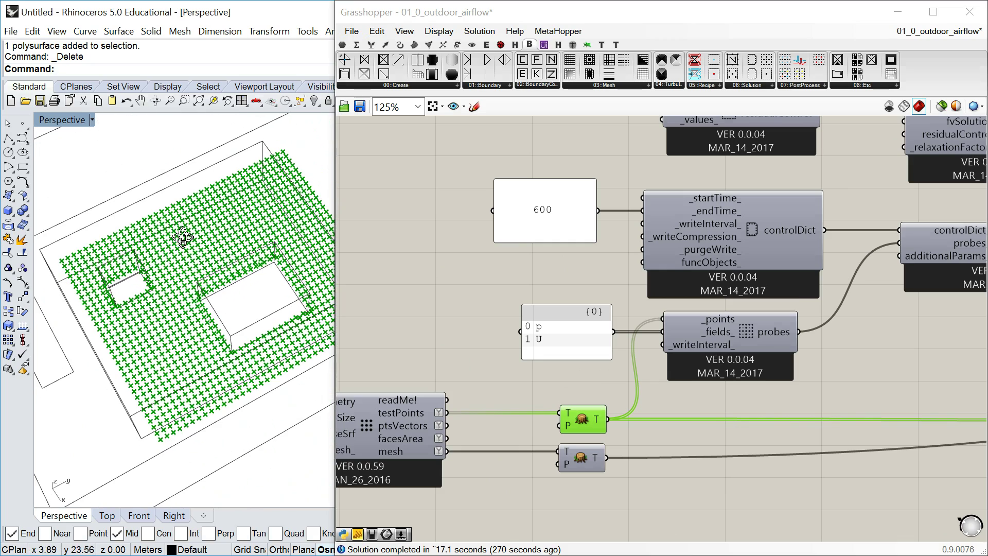
Turn the testPoints preview off again and pan back to the SOLUTION component
right_click(595, 420)
click(602, 442)
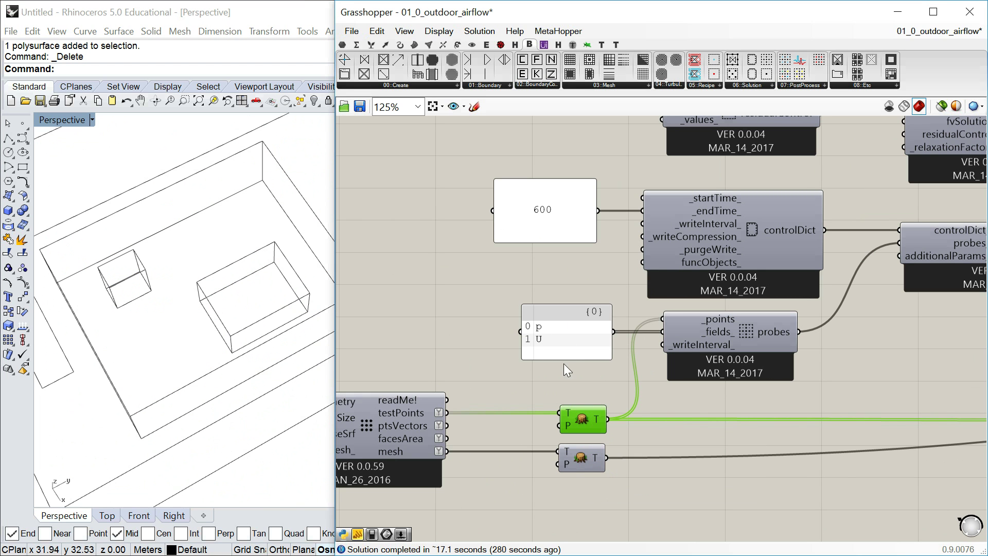
scroll(571, 338, down, 1)
right_drag(737, 382, 483, 416)
right_drag(733, 321, 495, 374)
scroll(759, 223, up, 1)
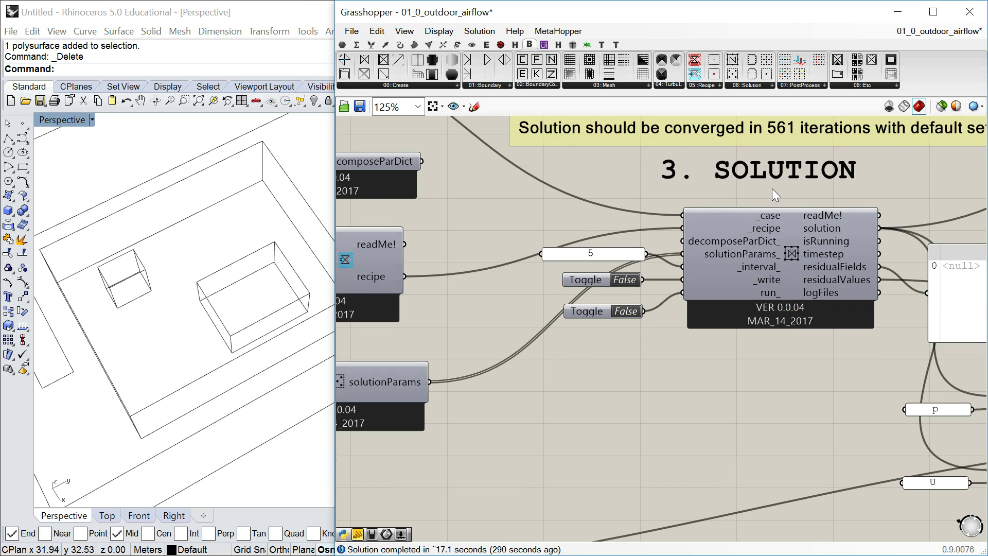
Connect the decomposeParDict component into the solution component
mouse_move(690, 245)
right_down()
mouse_move(718, 251)
mouse_move(698, 249)
right_up()
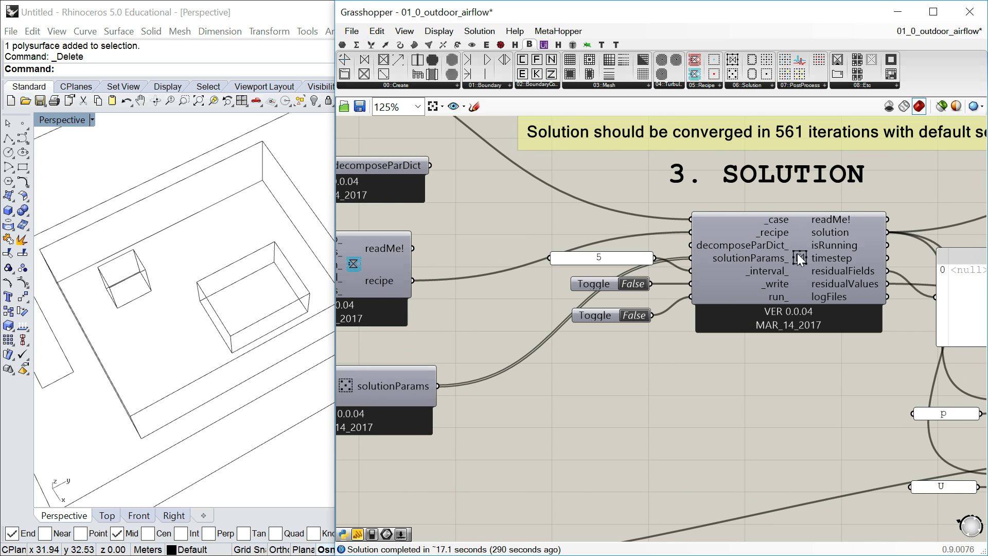
right_drag(615, 246, 705, 256)
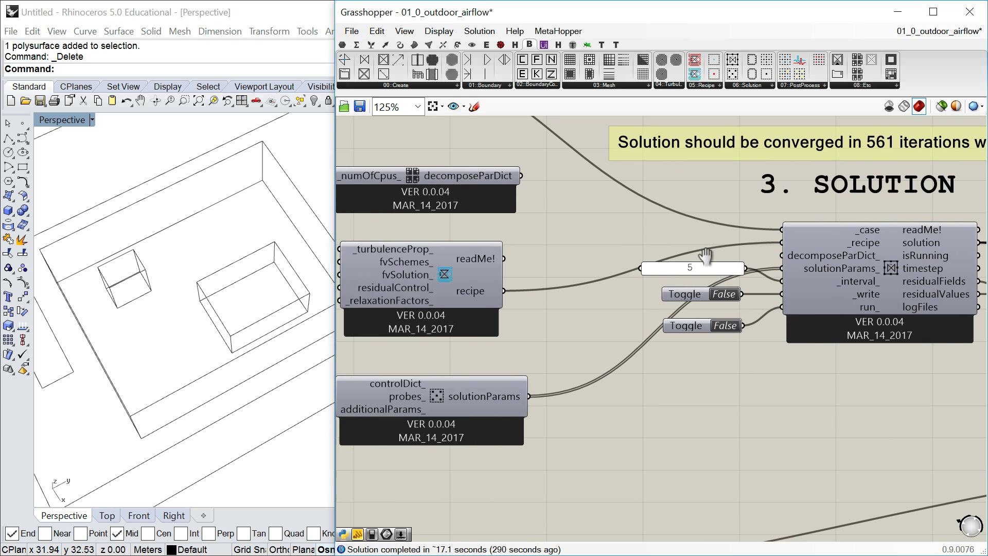
right_drag(442, 191, 540, 206)
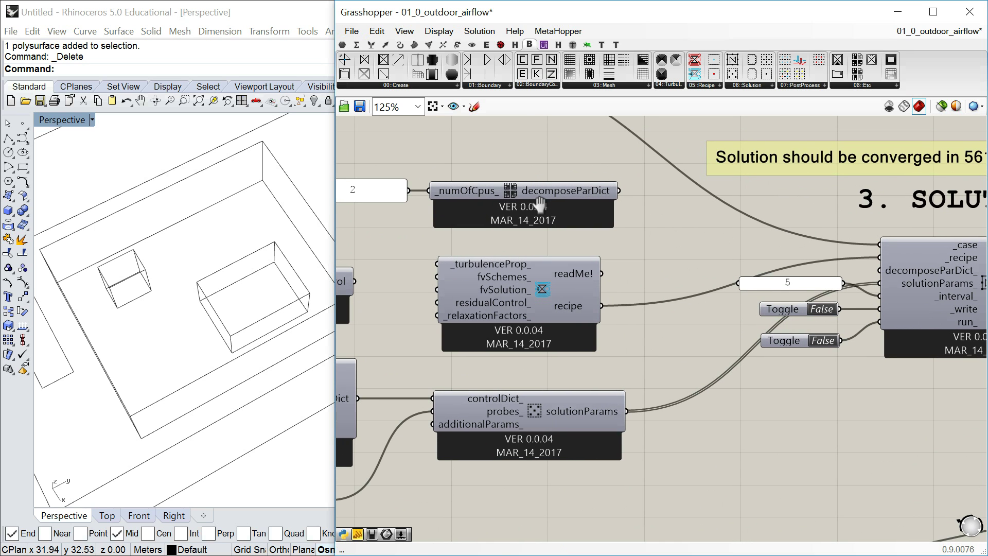
drag(619, 190, 674, 241)
Nudge the panel holding 5 and reframe Rhino's perspective view of the buildings
right_drag(674, 242, 599, 246)
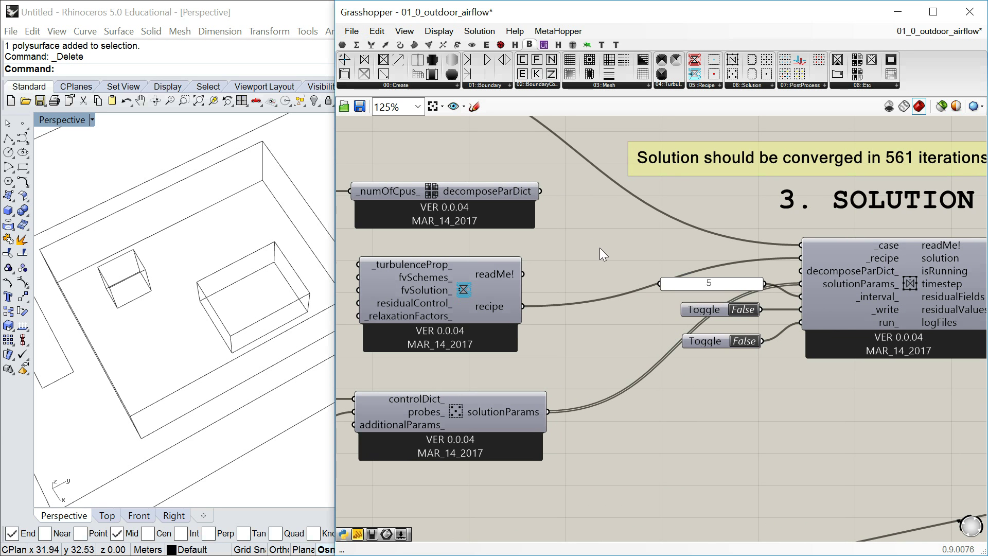
right_drag(647, 303, 567, 308)
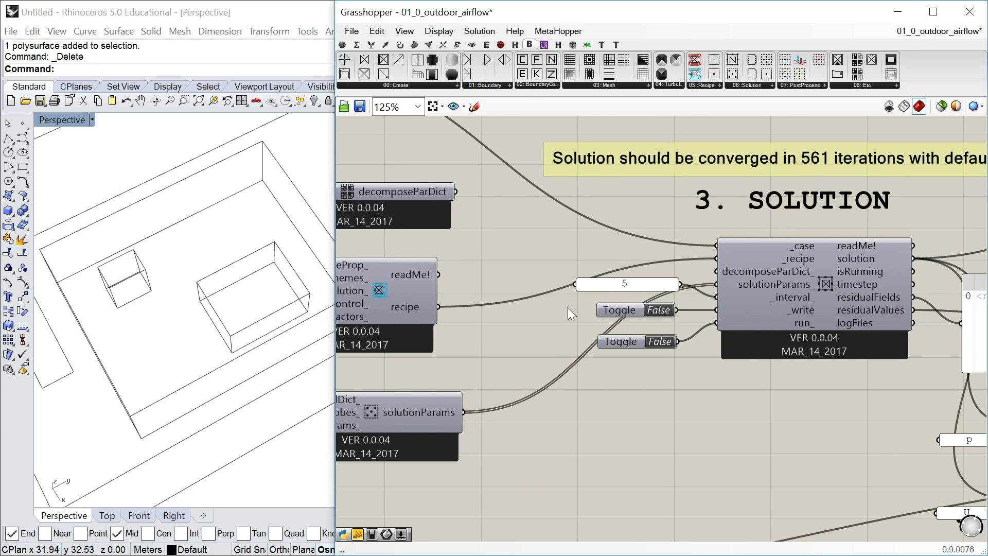
drag(640, 286, 644, 290)
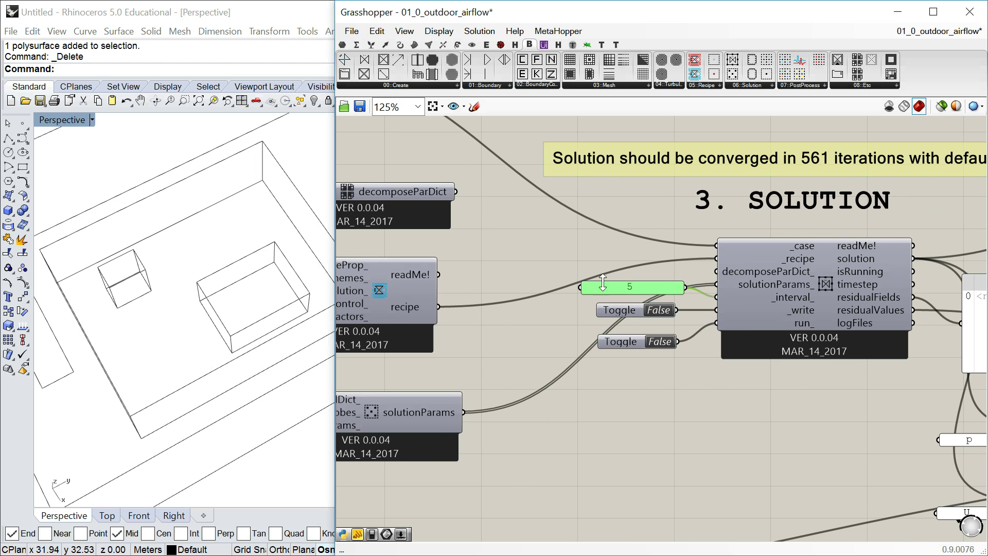
mouse_move(789, 295)
drag(640, 286, 631, 282)
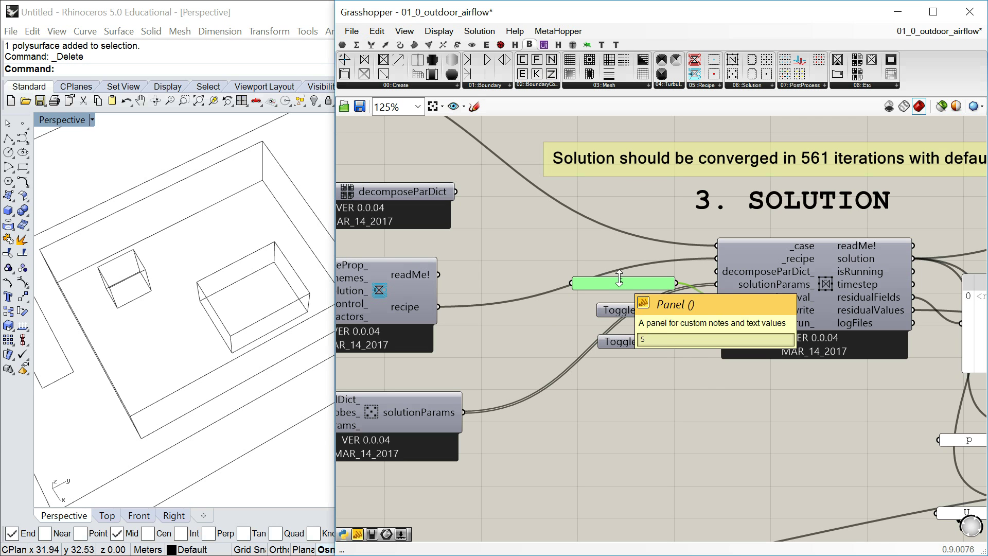
right_drag(169, 329, 178, 319)
scroll(197, 320, down, 4)
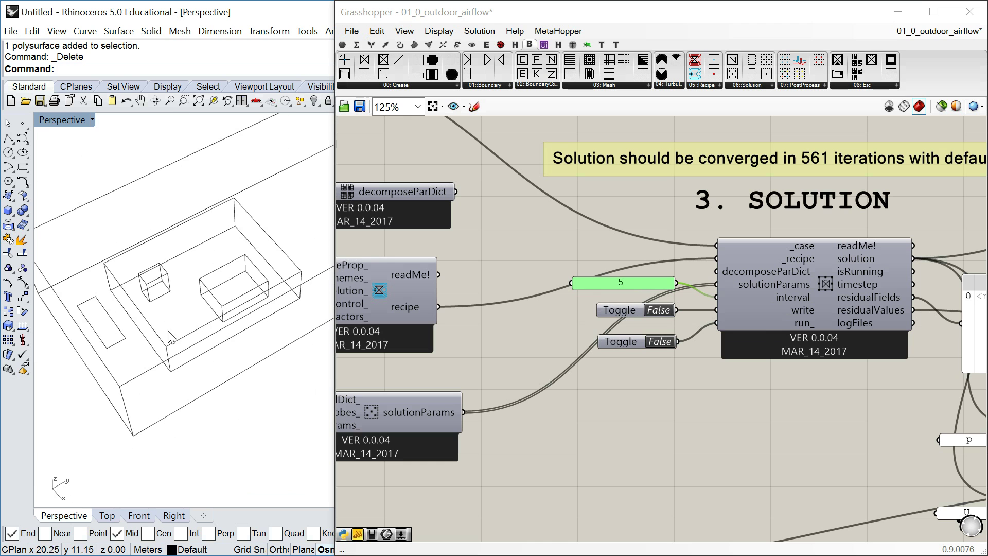
shift+right_drag(218, 267, 190, 280)
Set the solution's _write toggle to True so it lists Ux, Uy, Uz, p, k, epsilon
right_drag(758, 329, 596, 316)
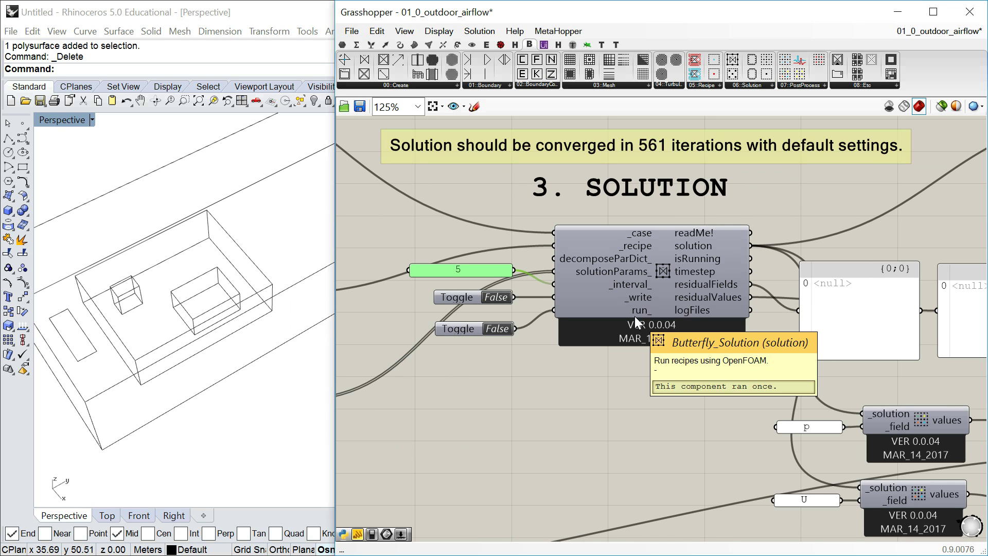
double_click(492, 297)
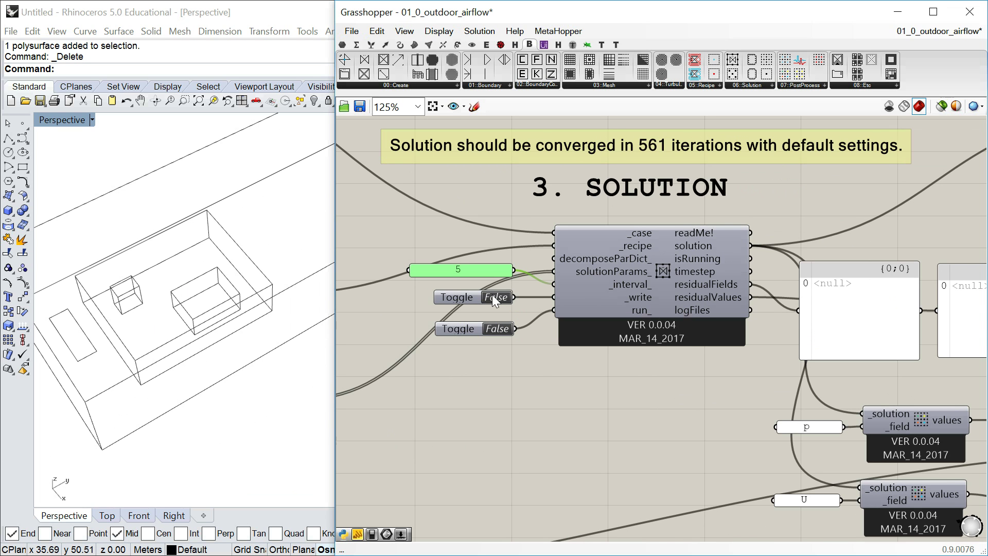
right_drag(706, 235, 691, 239)
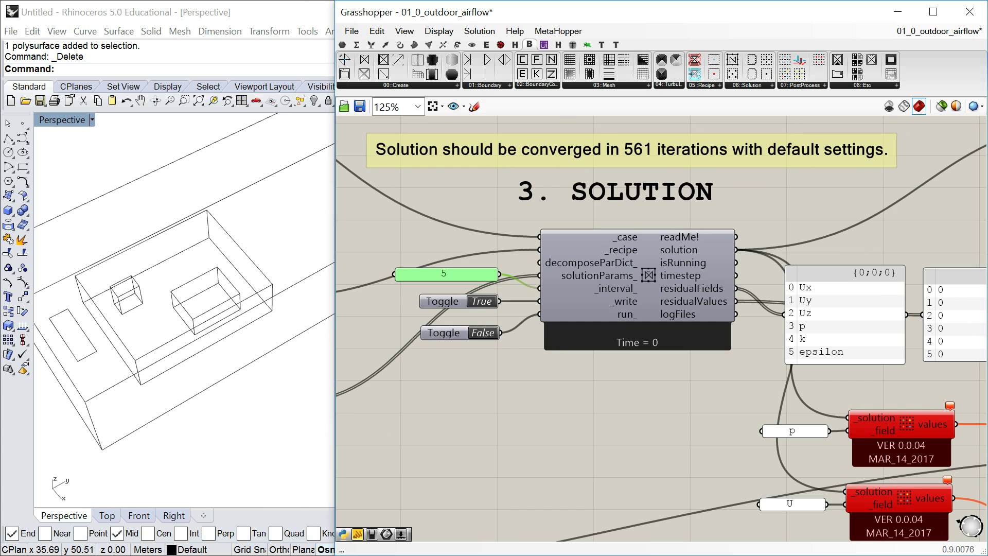
drag(987, 290, 386, 62)
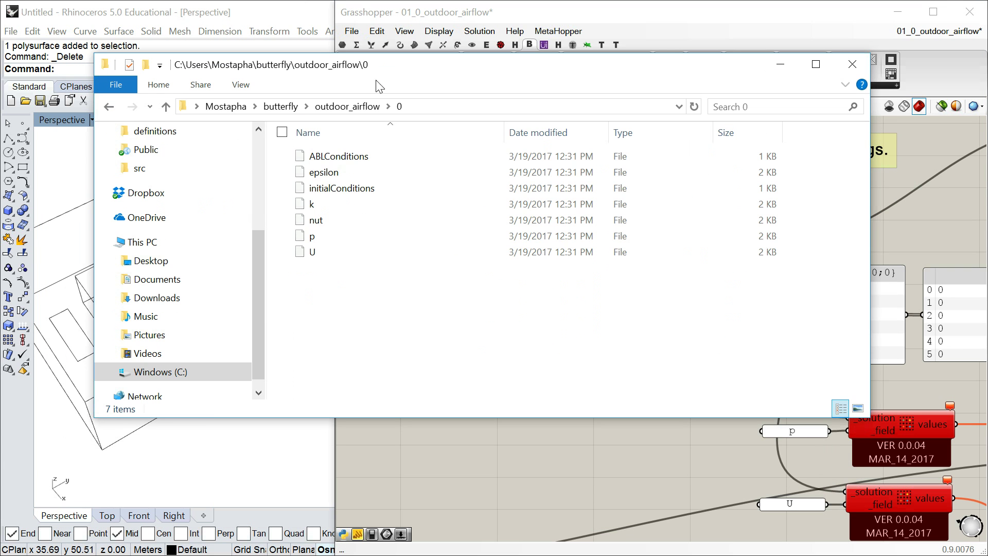
Open the case's 0 folder and look over the ABLConditions, epsilon and initialConditions files
click(348, 106)
double_click(328, 157)
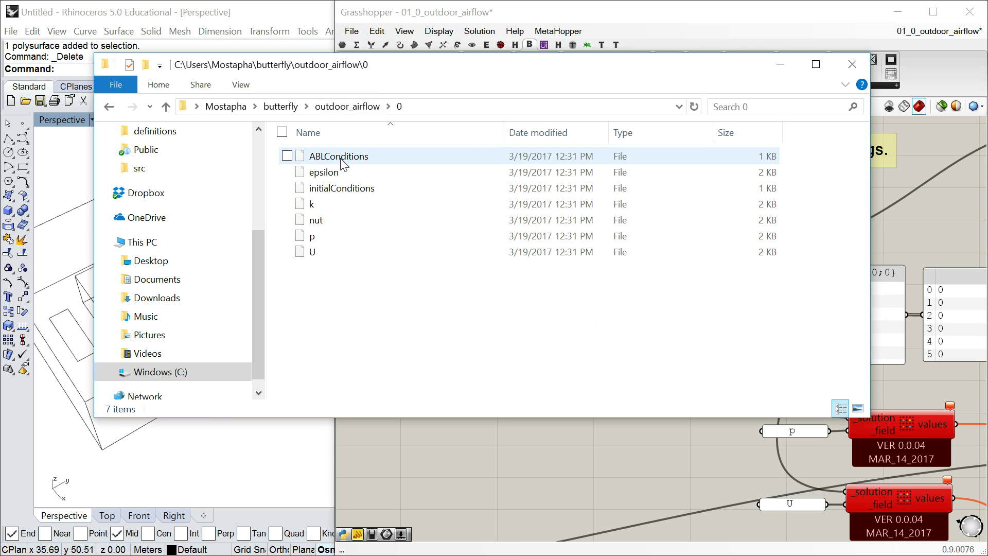
click(342, 161)
click(340, 170)
click(345, 189)
click(354, 160)
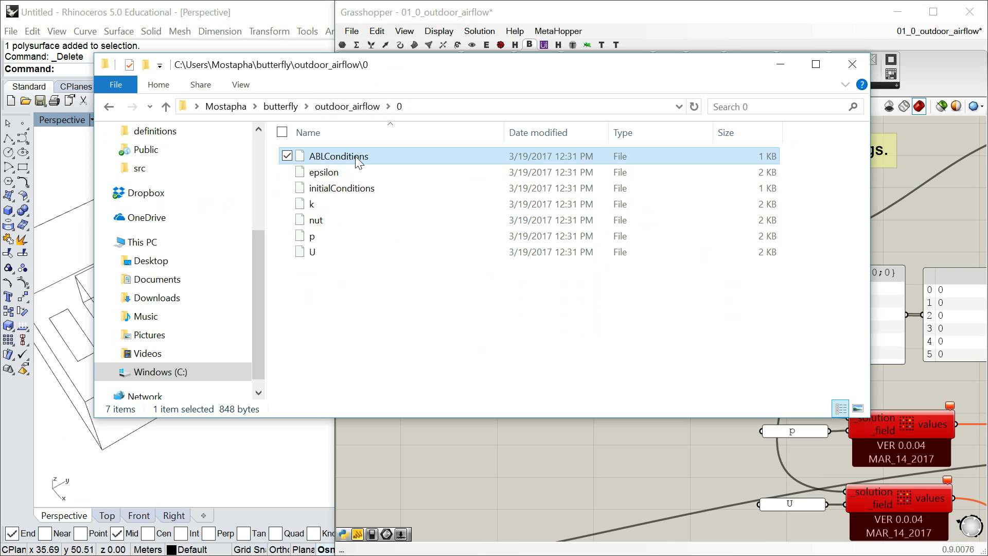
click(355, 188)
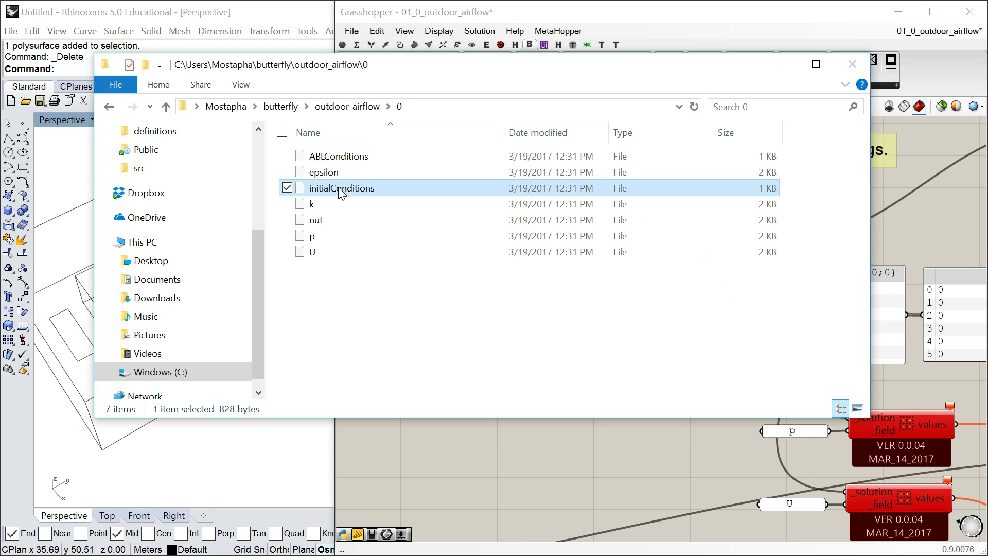
Open the U file with Edit with Notepad++ and move the editor up-left
click(329, 251)
right_click(314, 248)
click(216, 312)
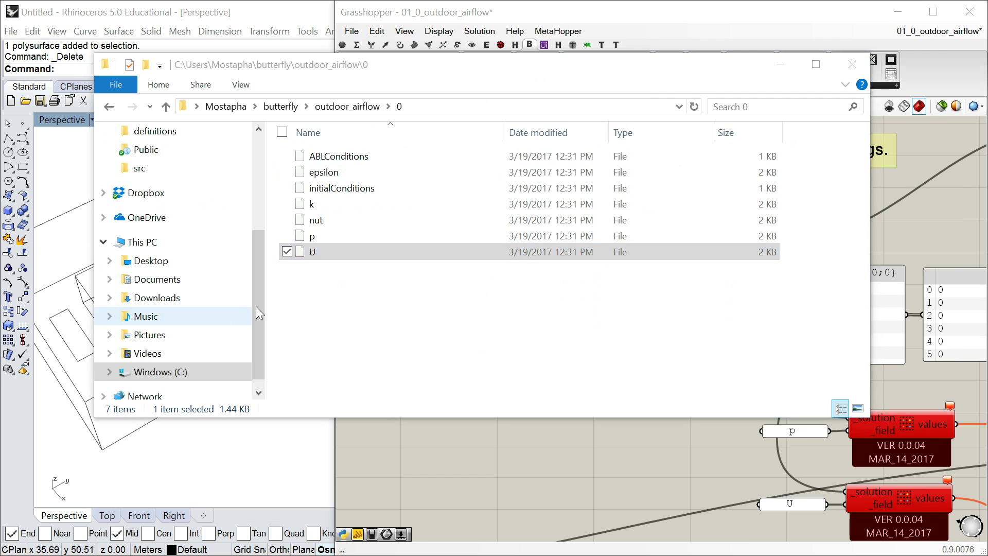
drag(511, 72, 407, 22)
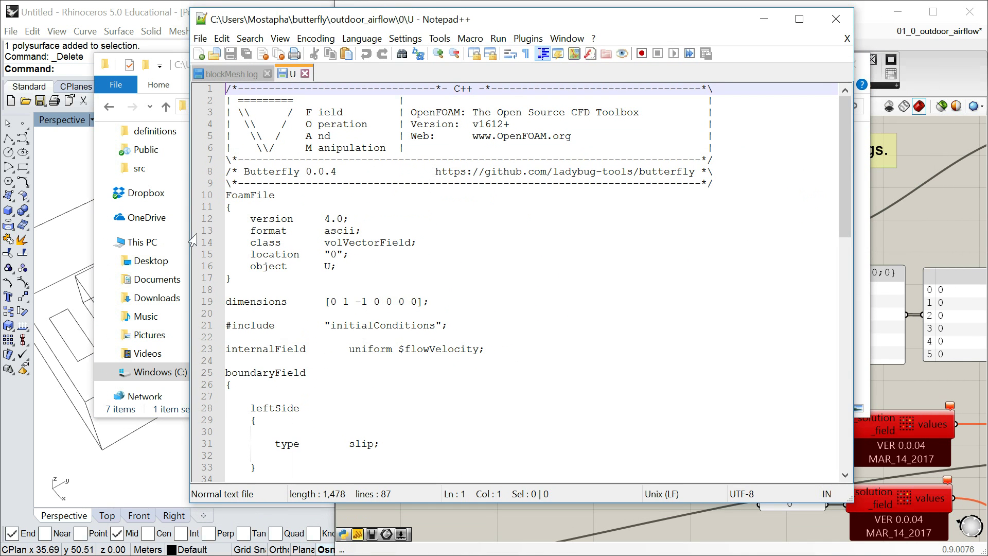
Scroll through U's slip and inletOutlet boundaries, close Notepad++, and return to outdoor_airflow
drag(188, 221, 97, 221)
click(375, 242)
scroll(430, 237, down, 14)
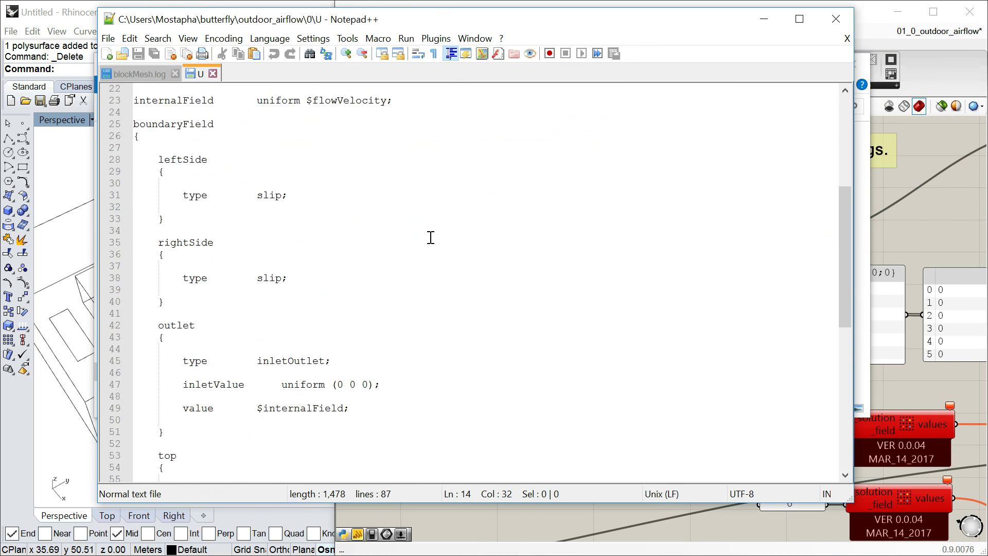
scroll(431, 233, down, 4)
scroll(371, 188, up, 8)
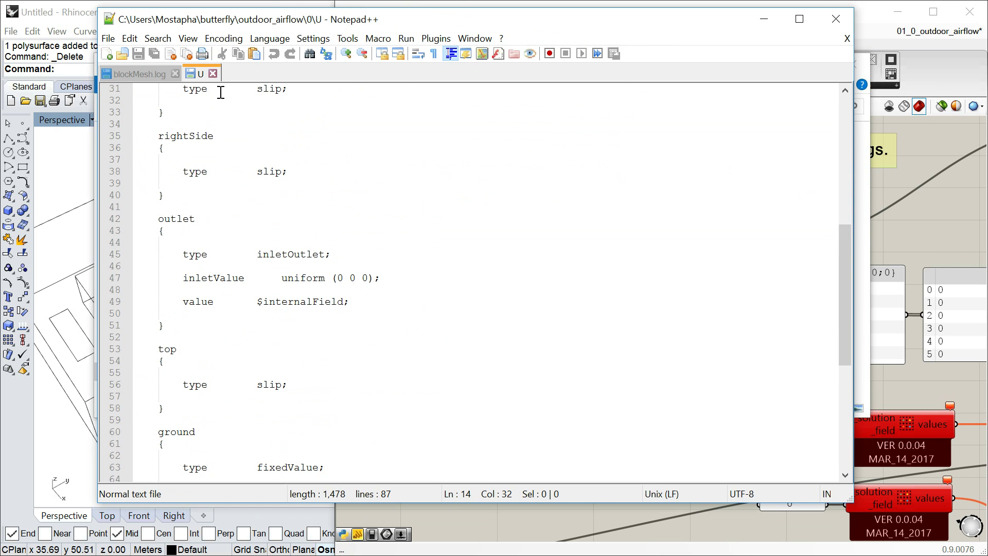
click(213, 74)
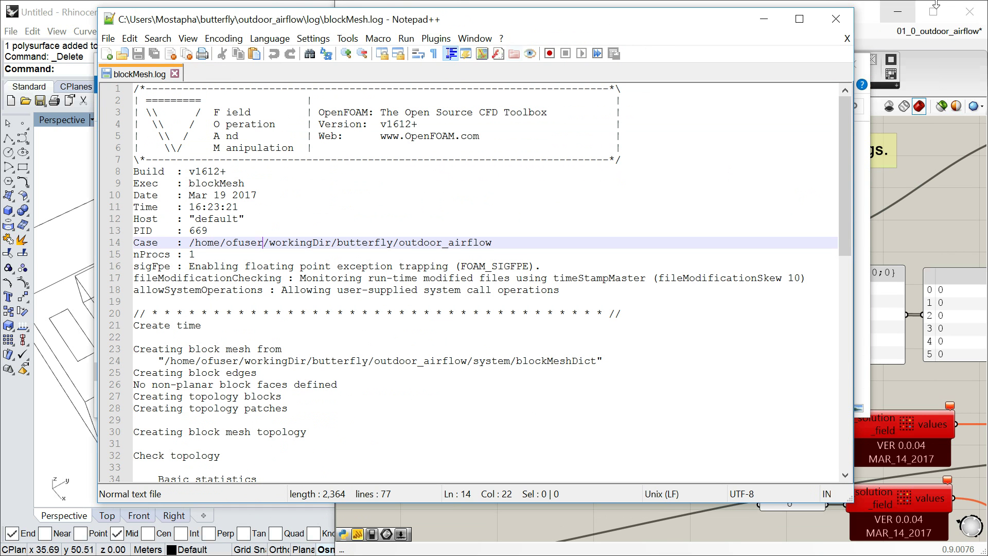
click(839, 19)
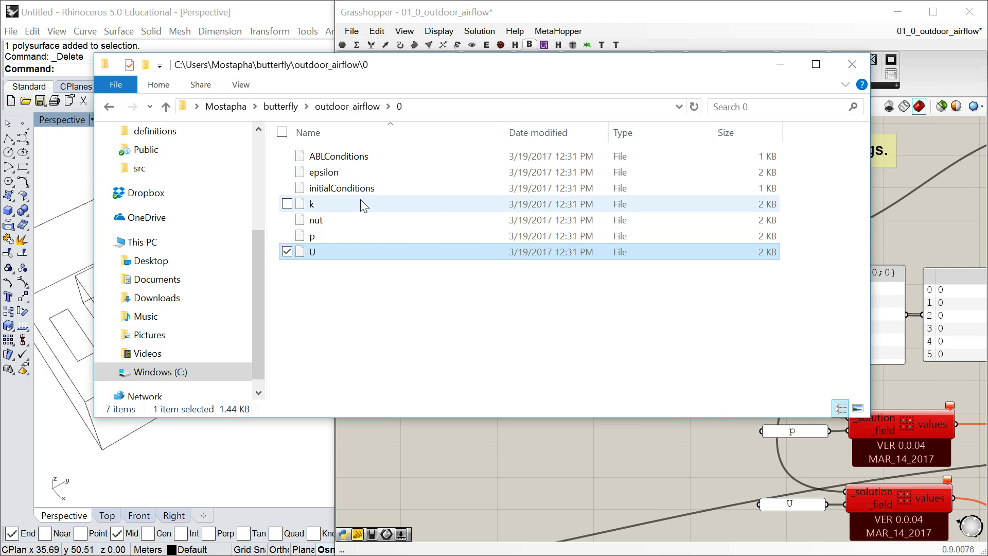
click(339, 106)
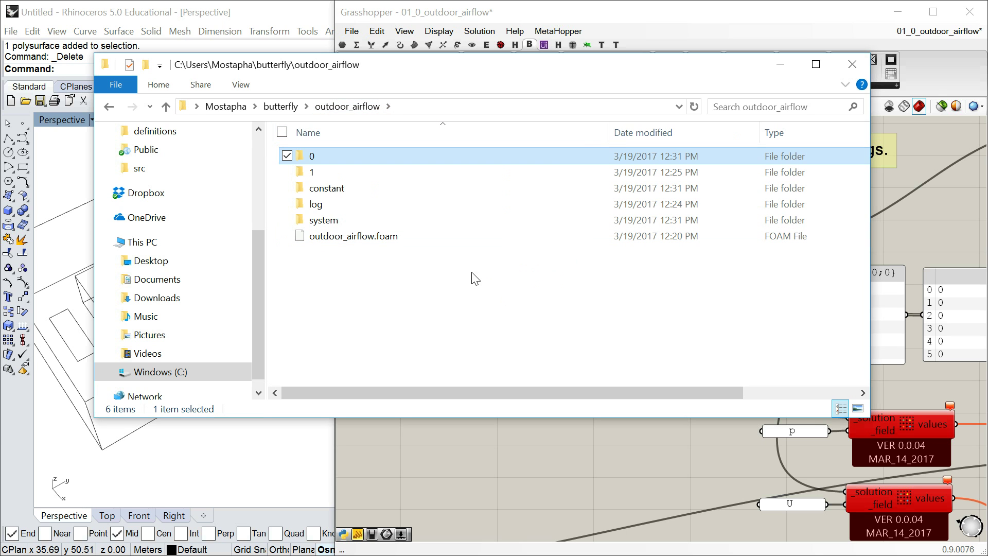
Go up to the butterfly folder and drag Explorer lower to uncover Grasshopper
mouse_move(405, 201)
click(279, 106)
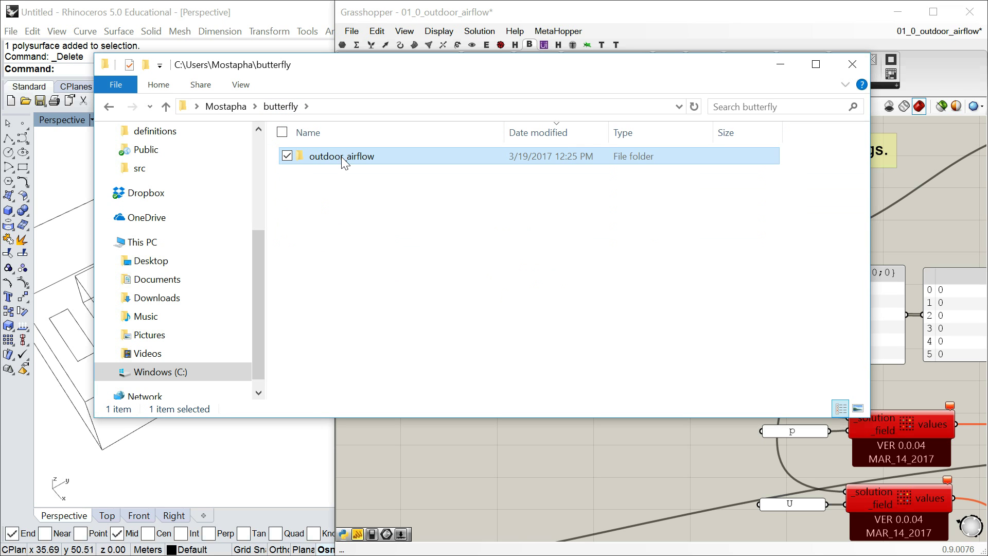
drag(476, 73, 481, 232)
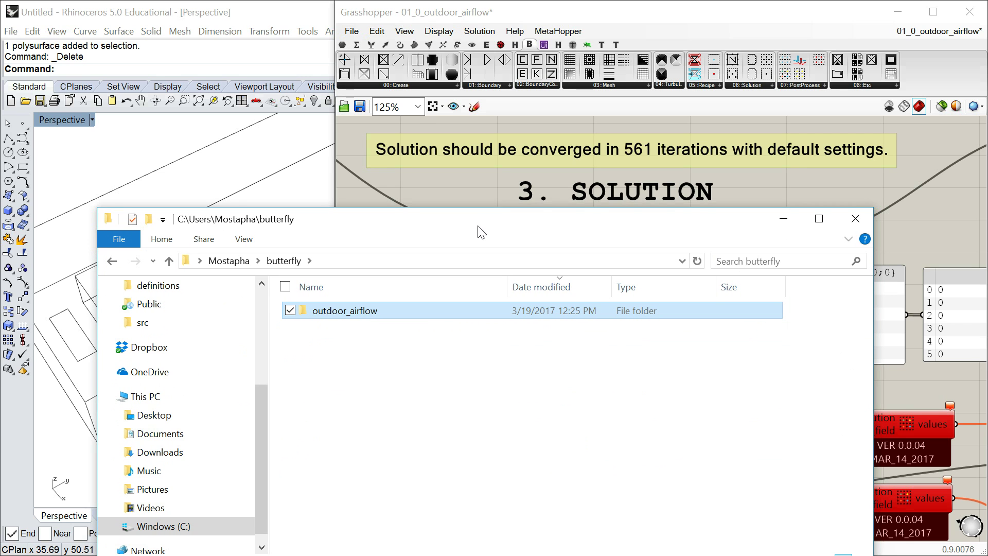
drag(481, 232, 482, 223)
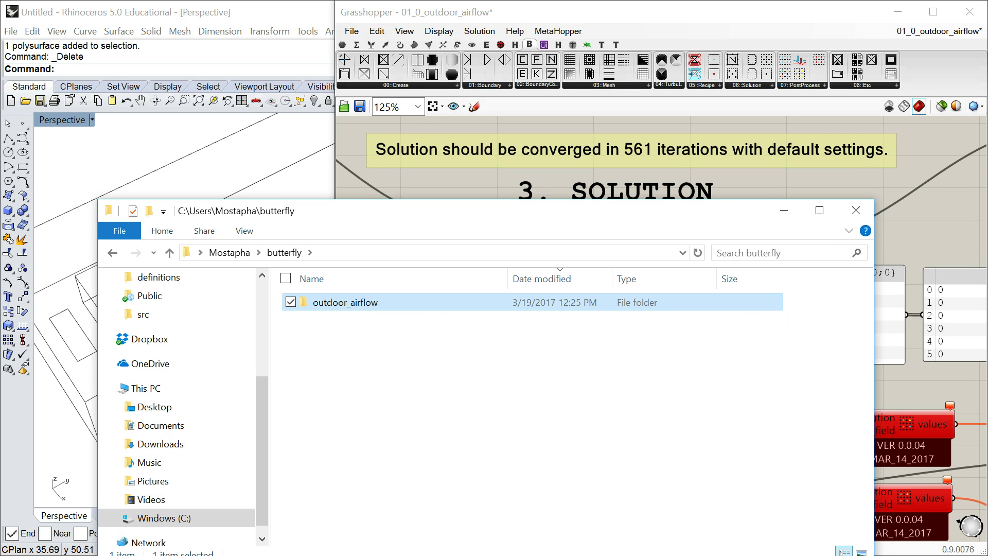
drag(493, 212, 987, 221)
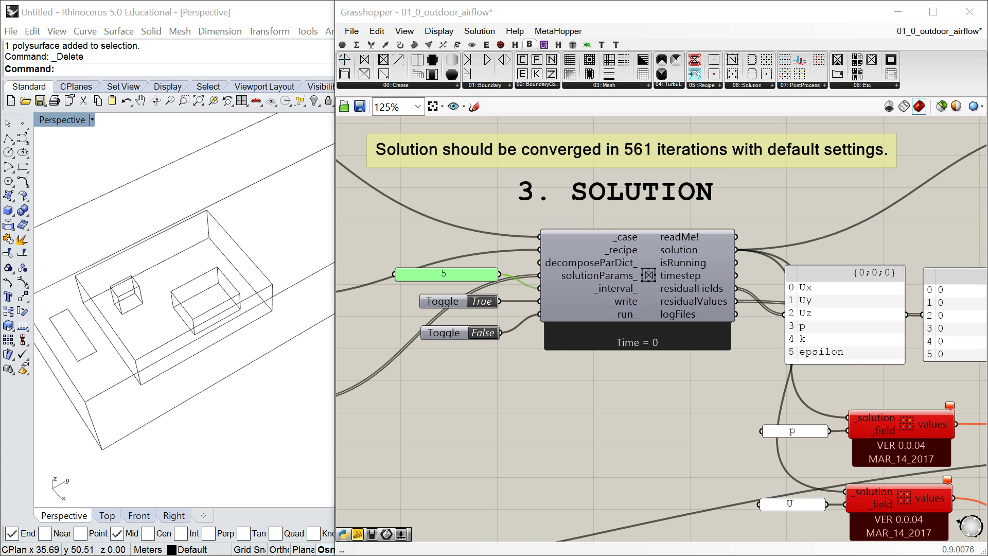
right_drag(764, 287, 530, 264)
scroll(566, 269, down, 1)
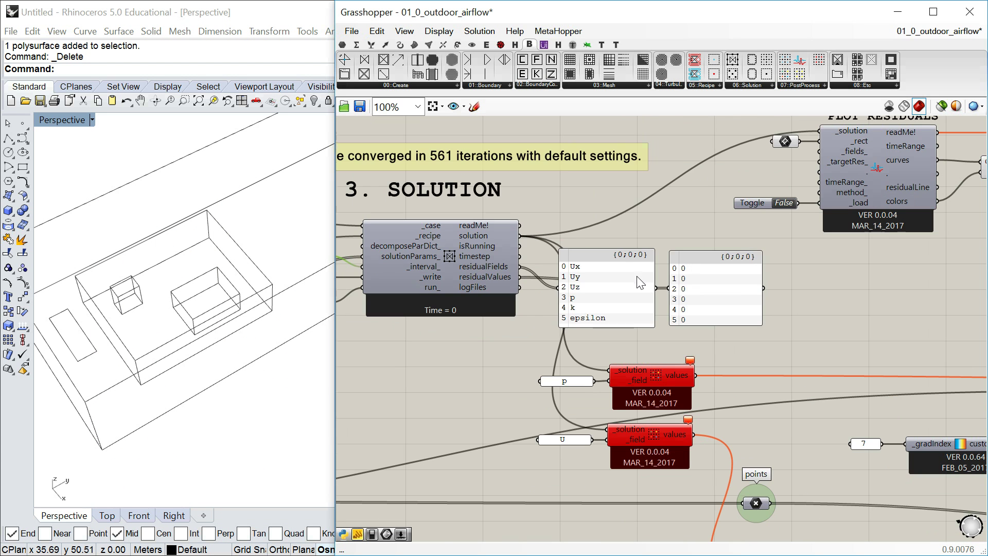
double_click(665, 222)
text(panr)
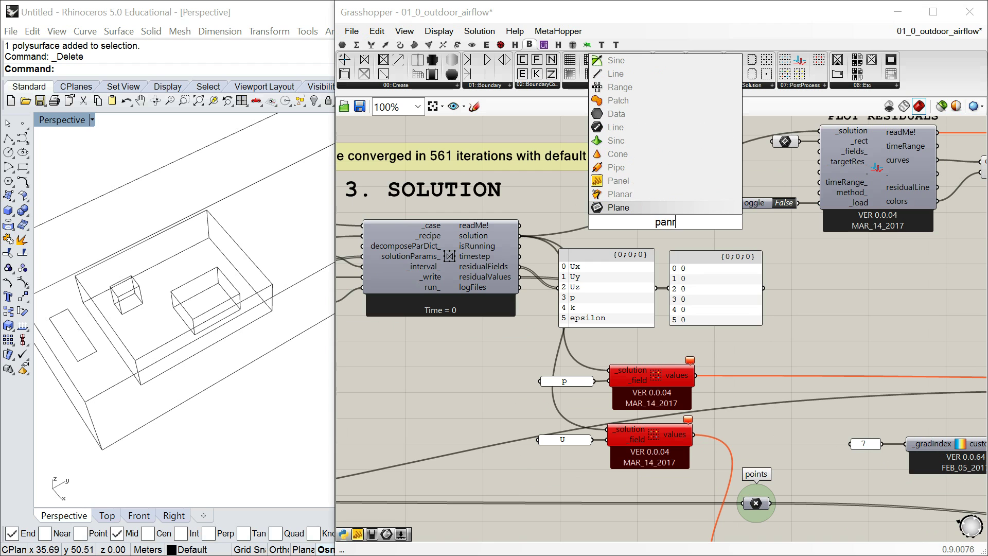
key(BackSpace)
text(el)
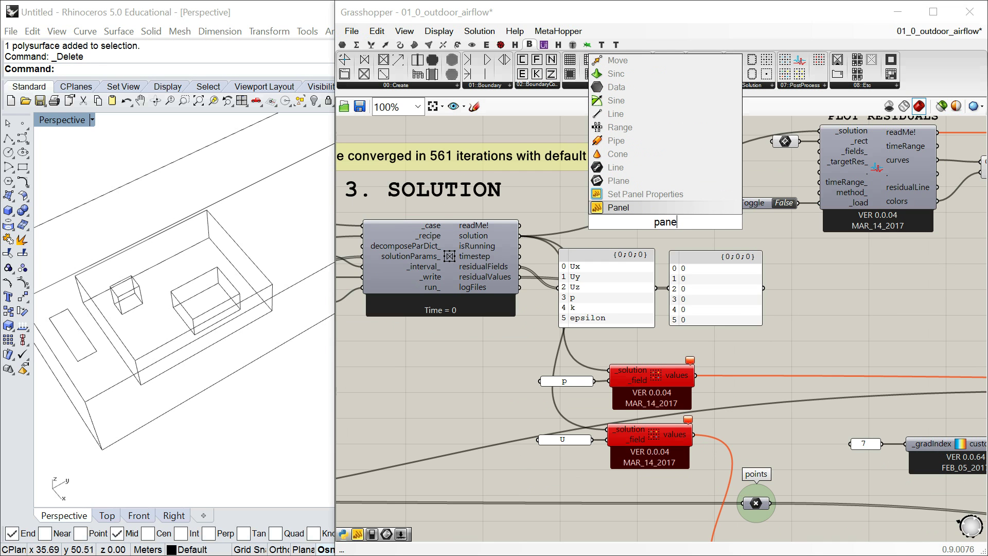
click(637, 207)
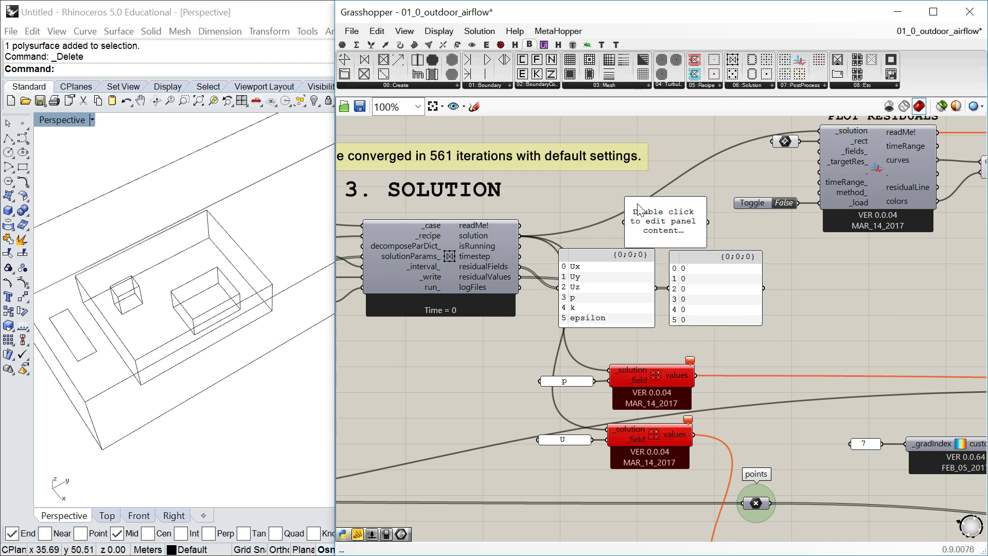
drag(540, 232, 624, 223)
drag(707, 228, 982, 227)
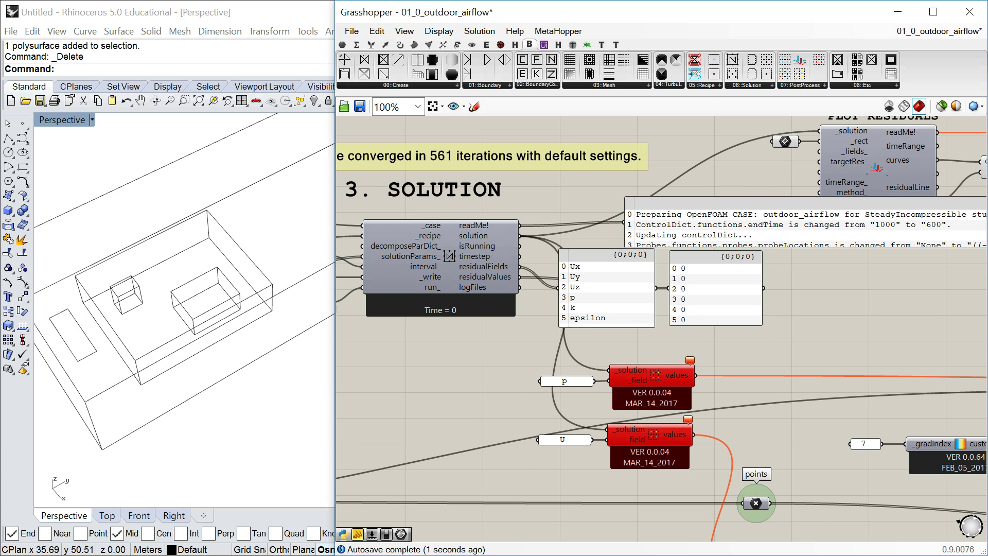
drag(808, 230, 593, 172)
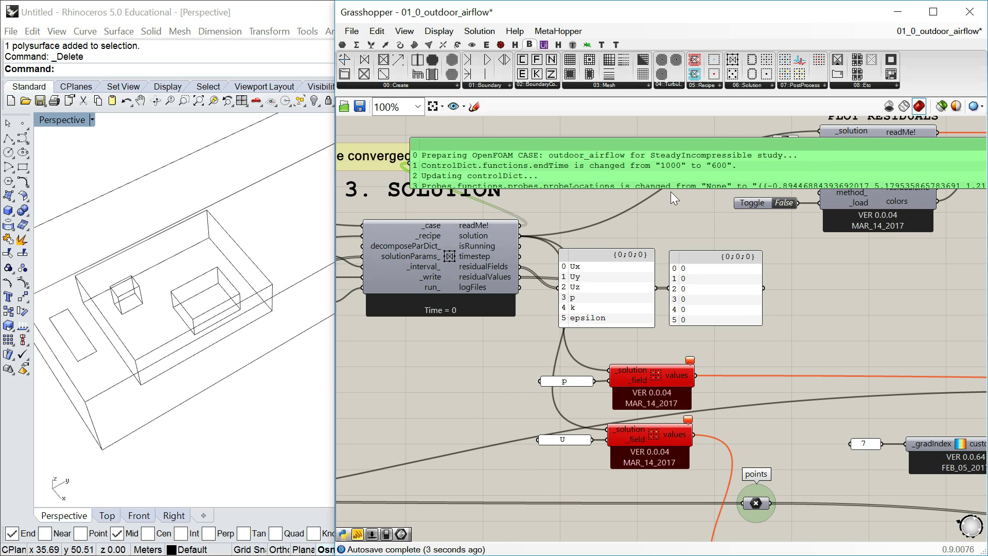
drag(668, 185, 668, 333)
scroll(486, 189, up, 1)
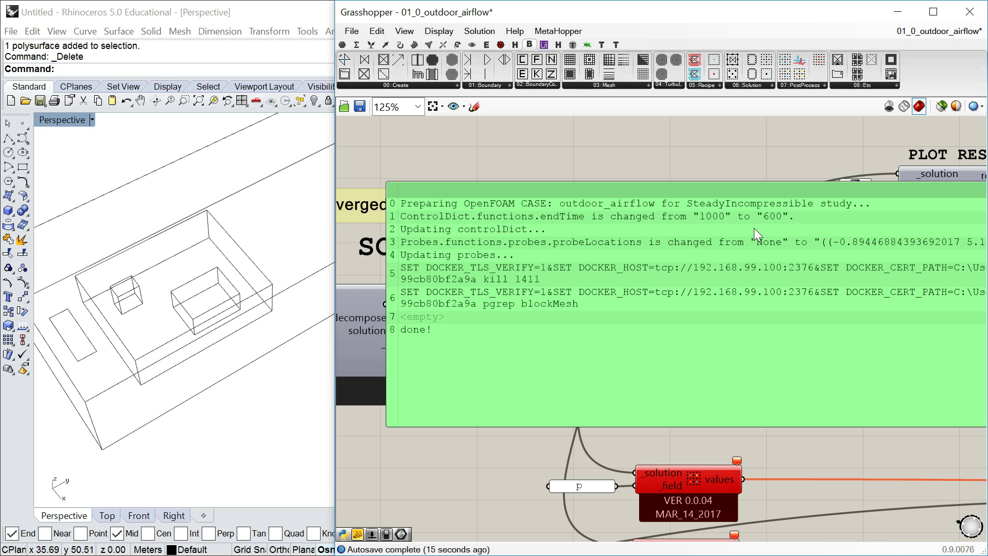
scroll(575, 264, down, 2)
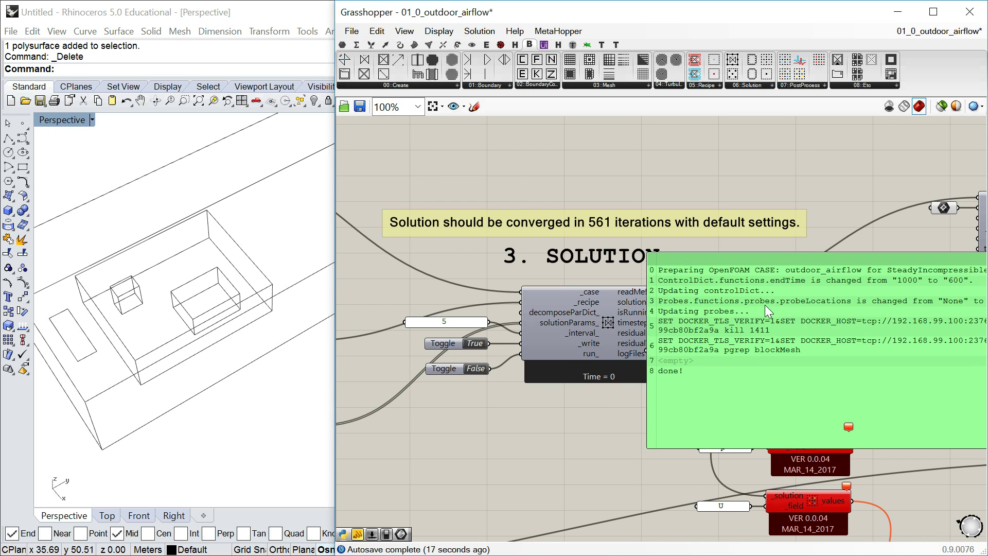
right_drag(749, 342, 636, 325)
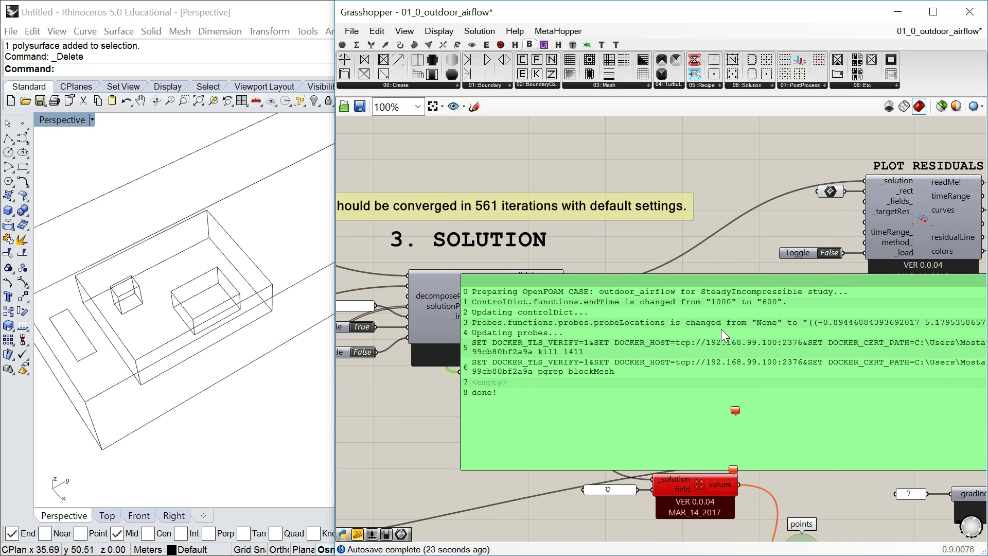
drag(745, 313, 884, 272)
key(Delete)
right_drag(565, 318, 960, 316)
right_drag(514, 329, 725, 326)
right_drag(437, 375, 560, 353)
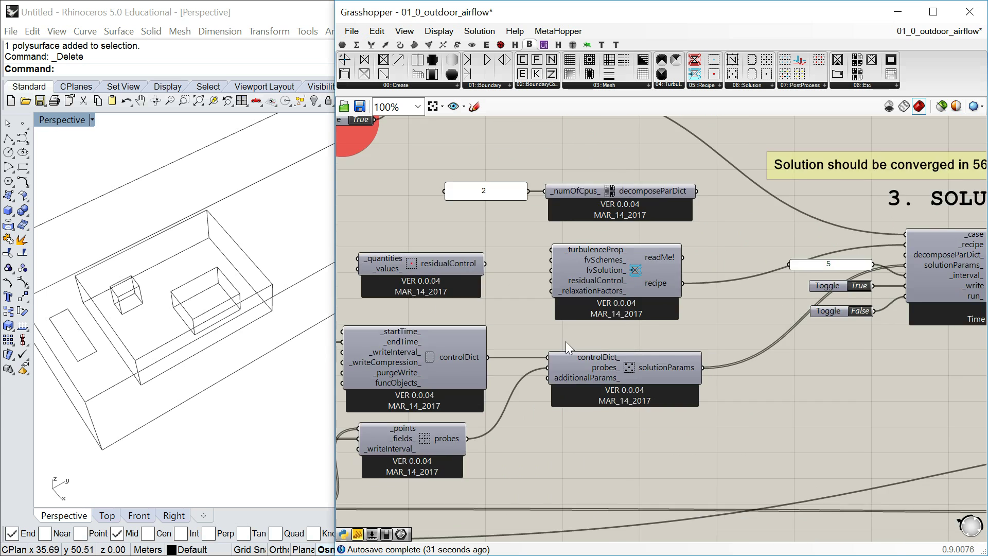
Drag Grasshopper's left edge right to widen the Rhino viewport
right_drag(844, 343, 525, 361)
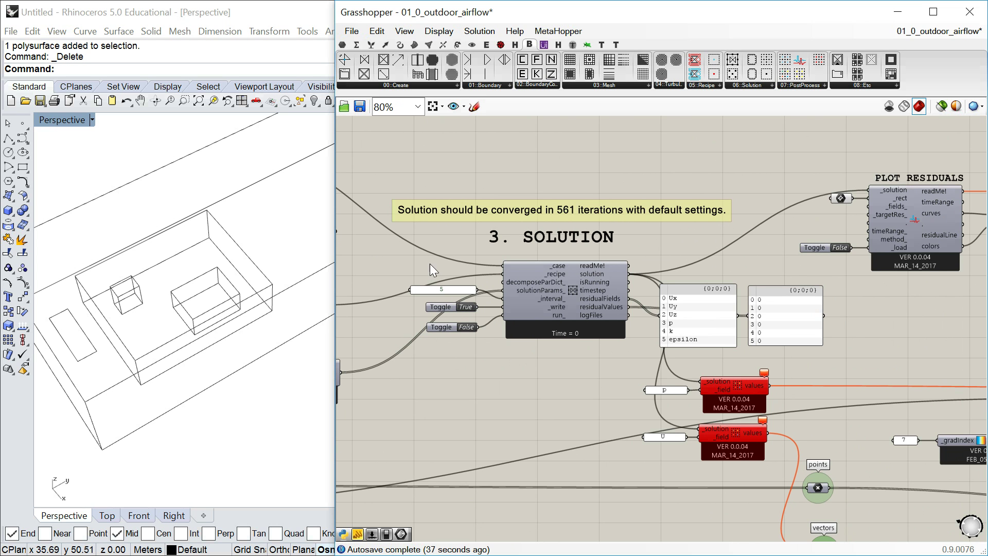
scroll(461, 242, up, 2)
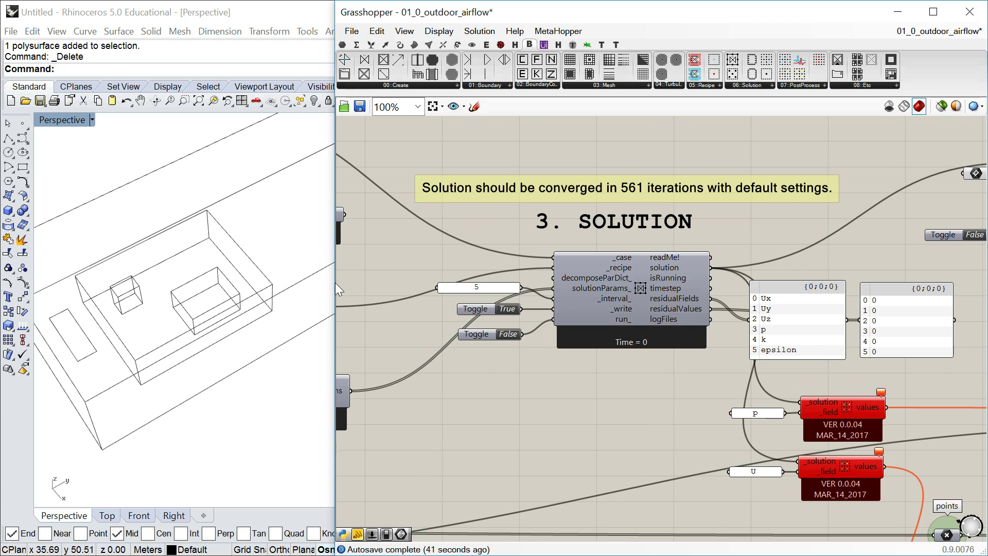
drag(335, 286, 455, 289)
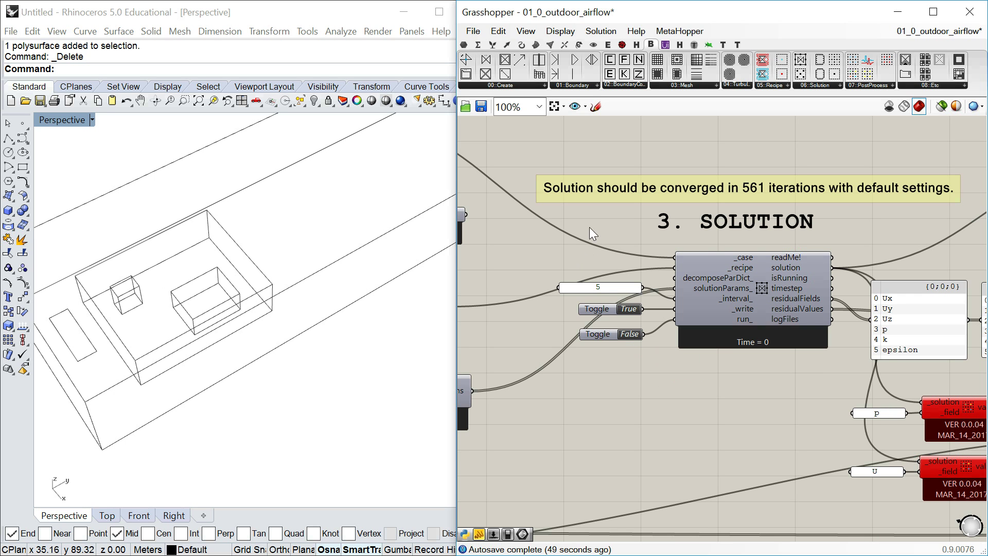
Uncheck the Wires component's Preview to hide the wind-tunnel box, then return to 3. SOLUTION
right_drag(604, 225, 827, 276)
scroll(832, 282, down, 8)
right_drag(644, 255, 694, 278)
scroll(638, 248, up, 8)
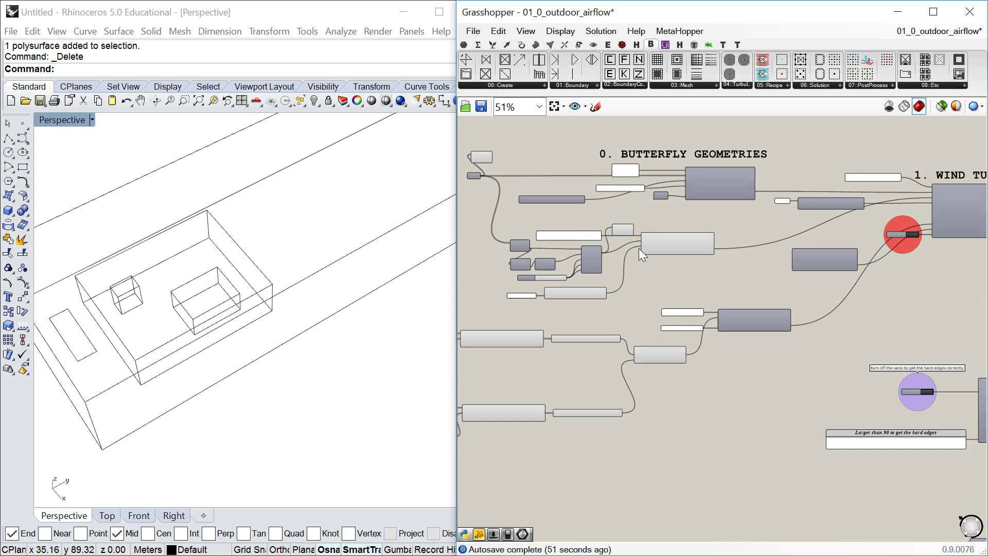
right_click(624, 224)
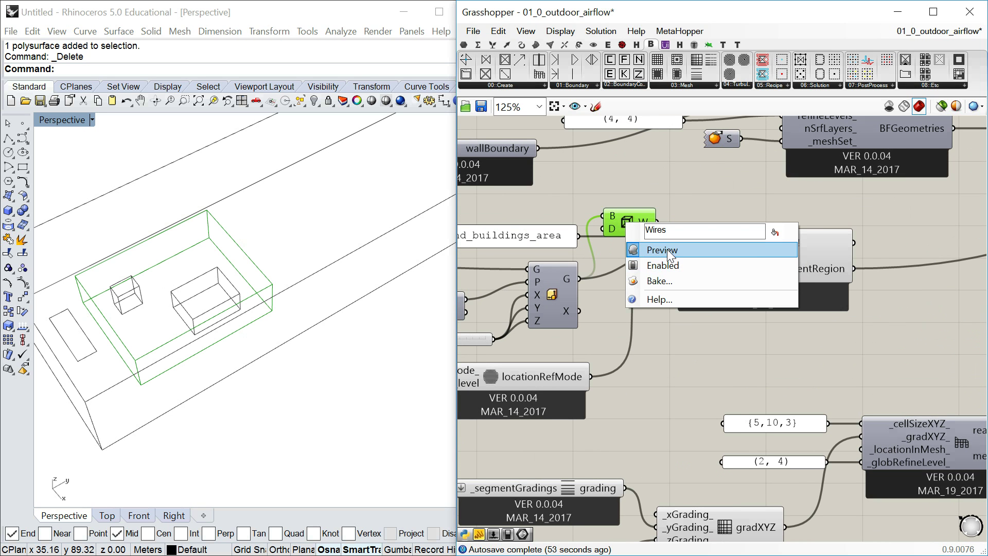
click(662, 250)
click(666, 332)
scroll(620, 244, down, 4)
scroll(619, 244, down, 6)
right_drag(786, 299, 616, 278)
scroll(662, 285, up, 9)
scroll(663, 296, up, 1)
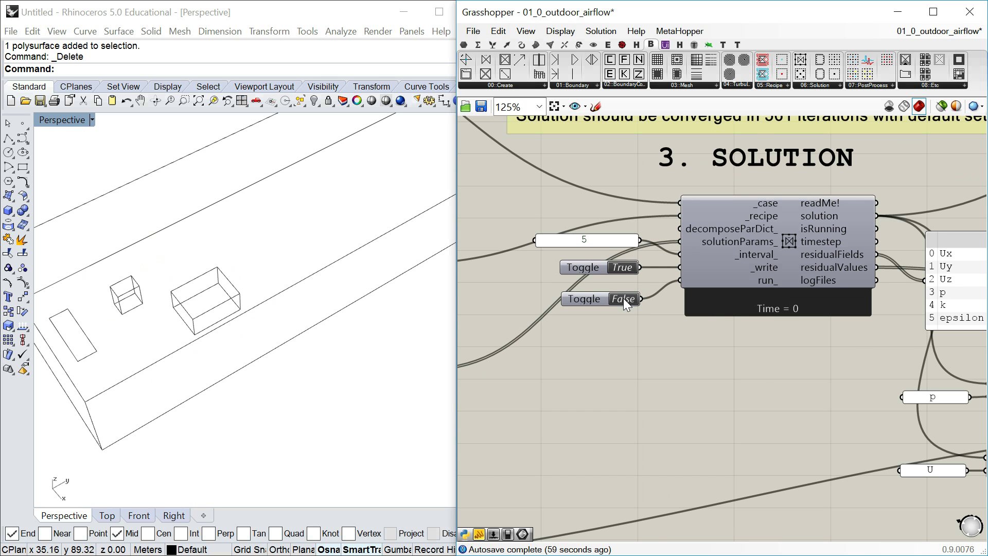
Set the run_ toggle to True to start the OpenFOAM solve, moving the docker console aside
click(622, 298)
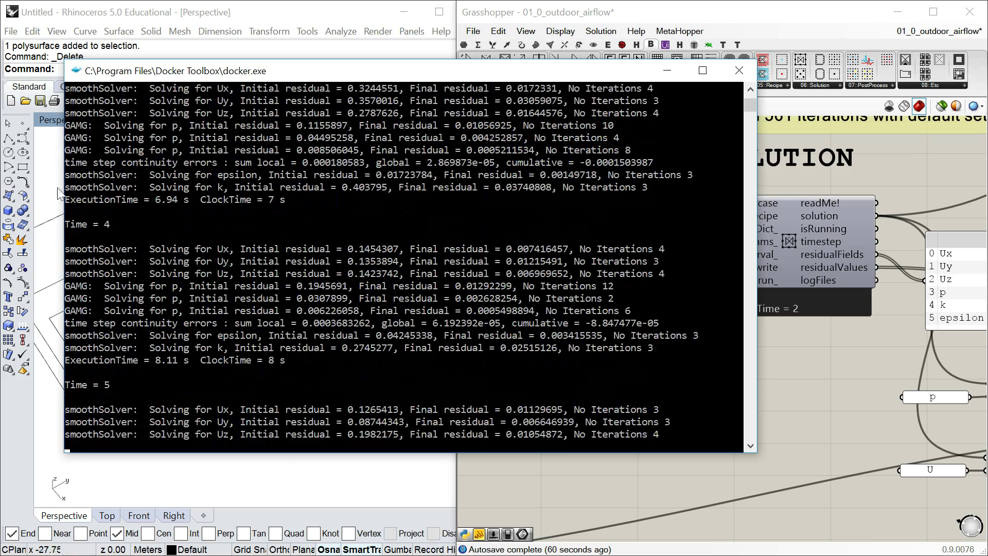
drag(287, 80, 359, 374)
right_drag(245, 188, 345, 234)
scroll(319, 271, down, 7)
scroll(227, 240, up, 9)
scroll(228, 239, up, 2)
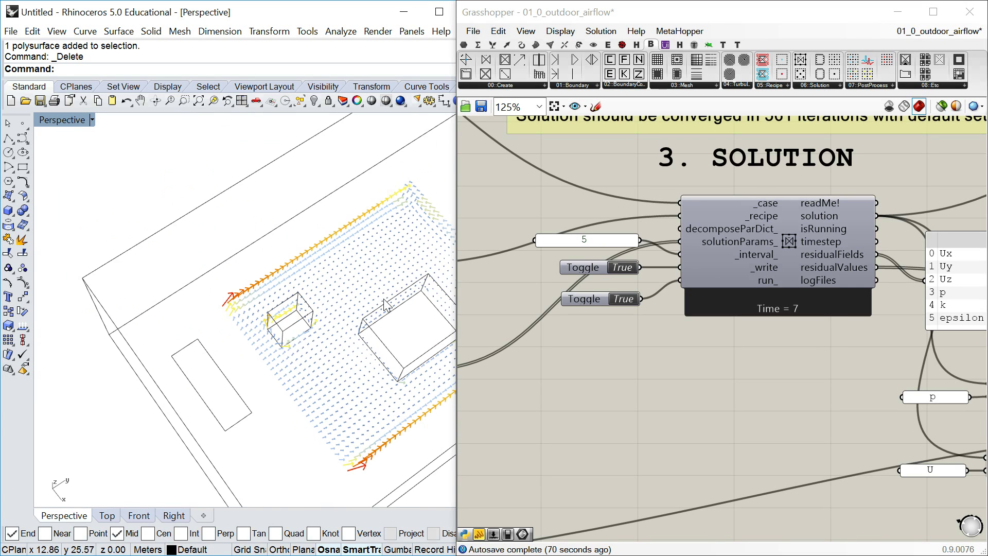
Reframe the Rhino view and canvas to watch velocity arrows stream around the buildings
shift+right_drag(395, 296, 273, 274)
scroll(227, 324, up, 5)
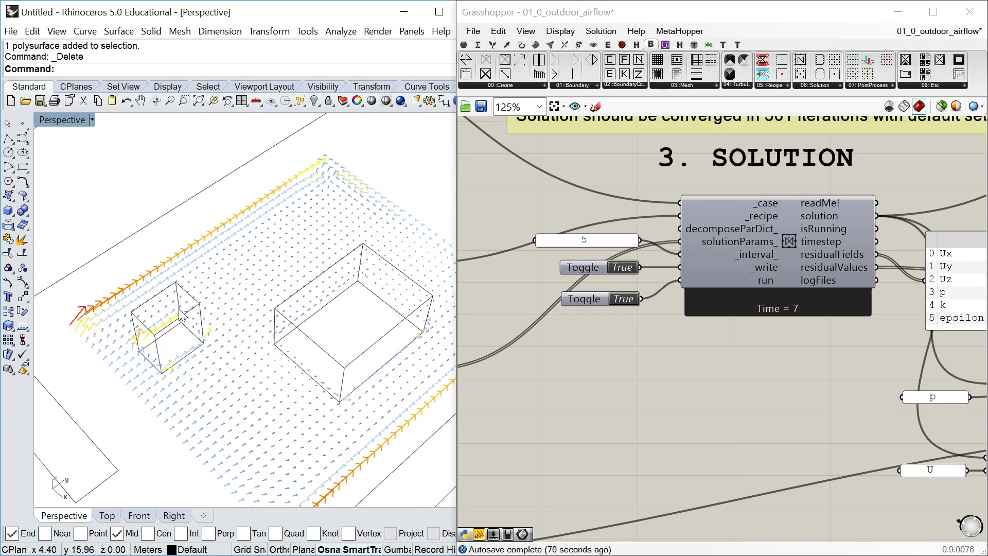
scroll(226, 328, down, 6)
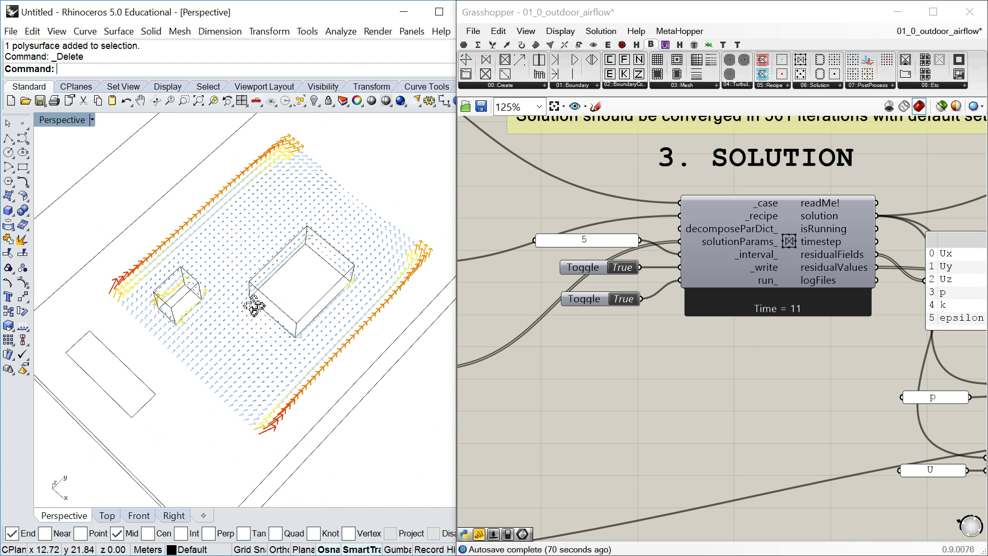
click(742, 346)
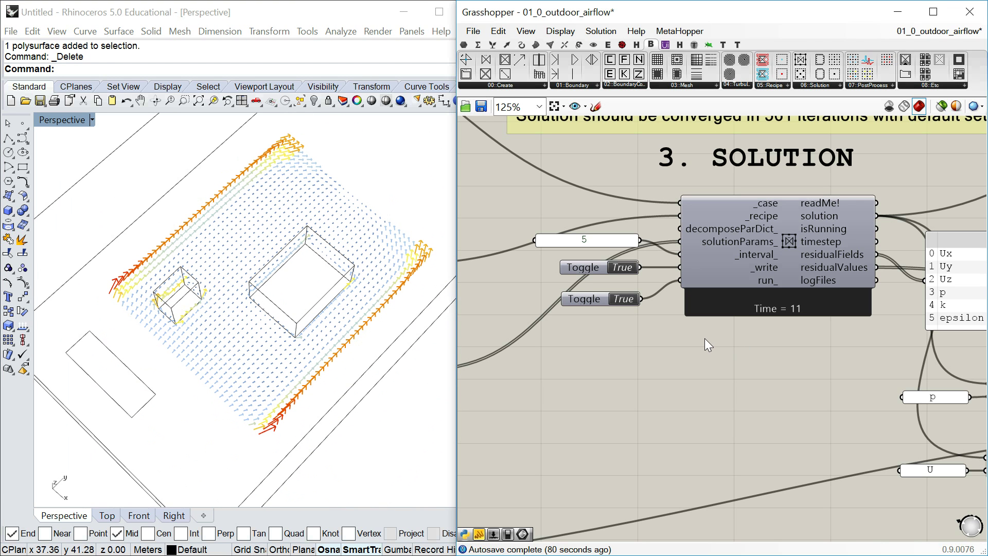
right_drag(736, 310, 662, 395)
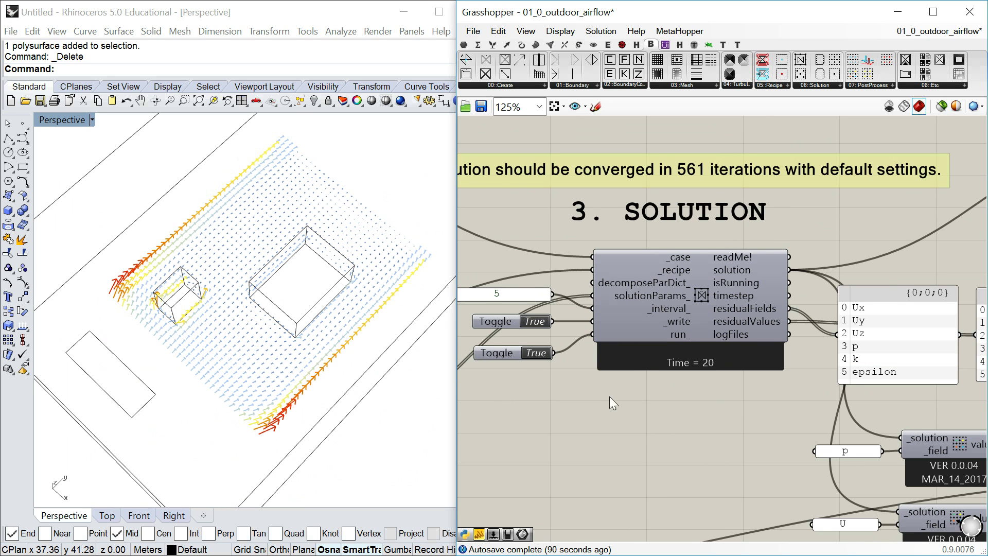
right_drag(592, 408, 675, 411)
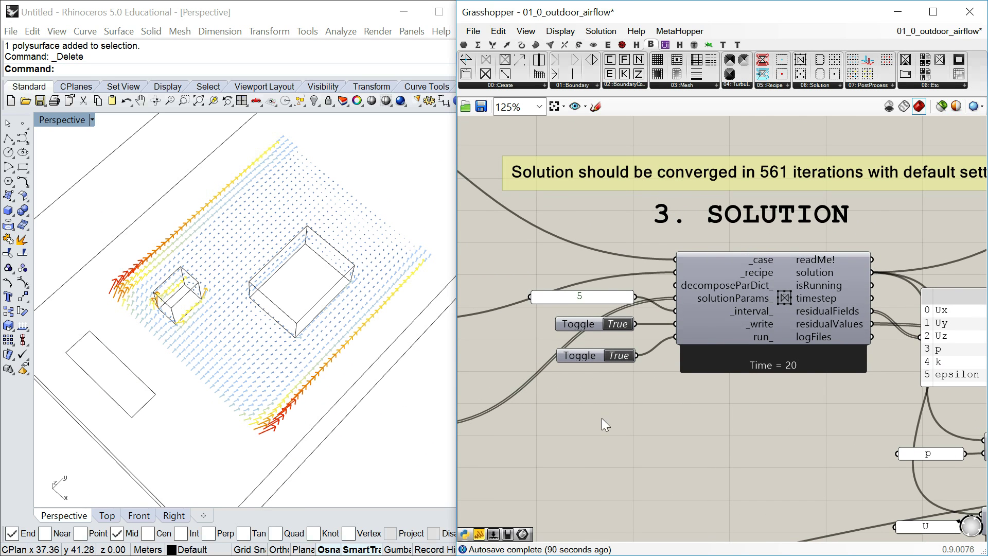
right_drag(277, 385, 279, 370)
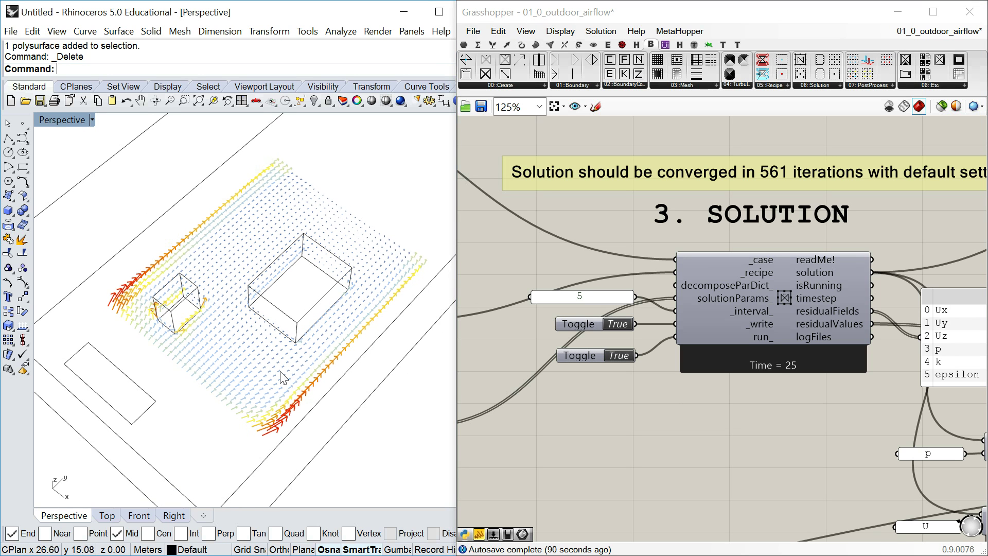
mouse_move(731, 282)
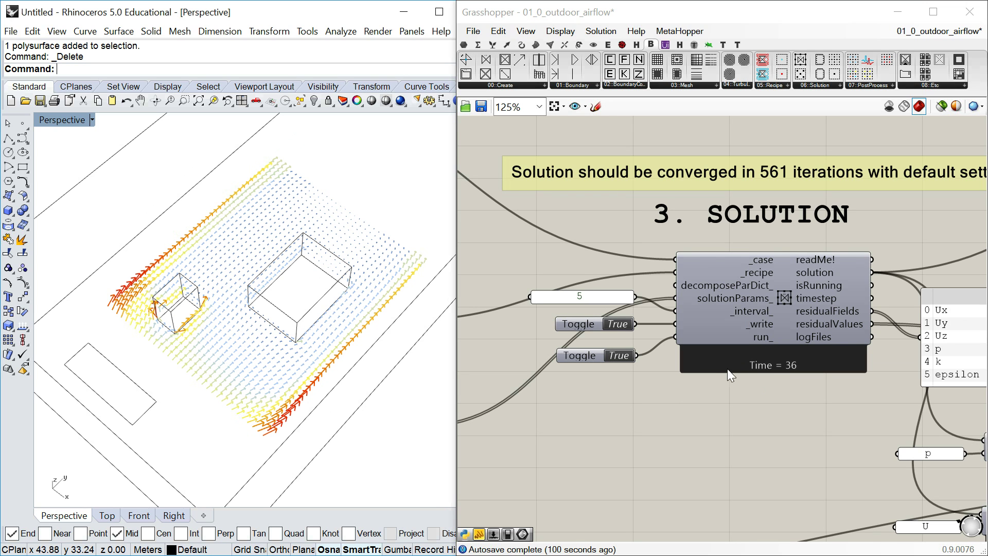
right_drag(799, 300, 703, 281)
scroll(698, 279, down, 1)
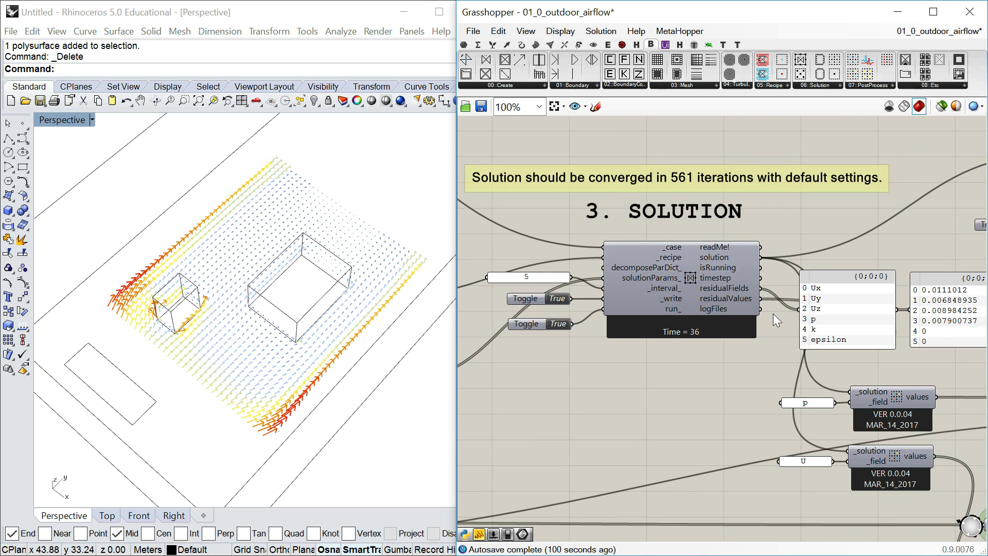
right_drag(807, 321, 661, 307)
scroll(878, 322, up, 1)
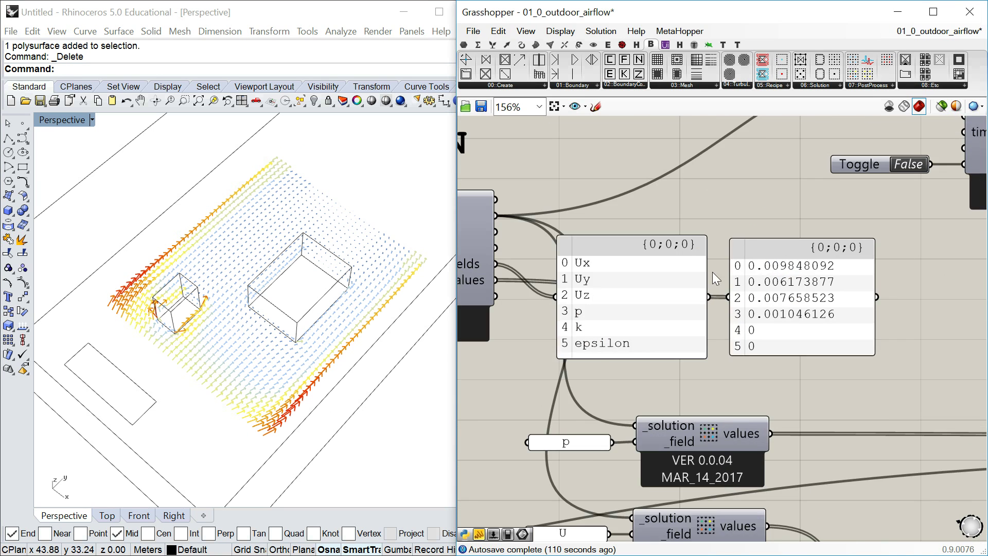
right_drag(471, 312, 582, 332)
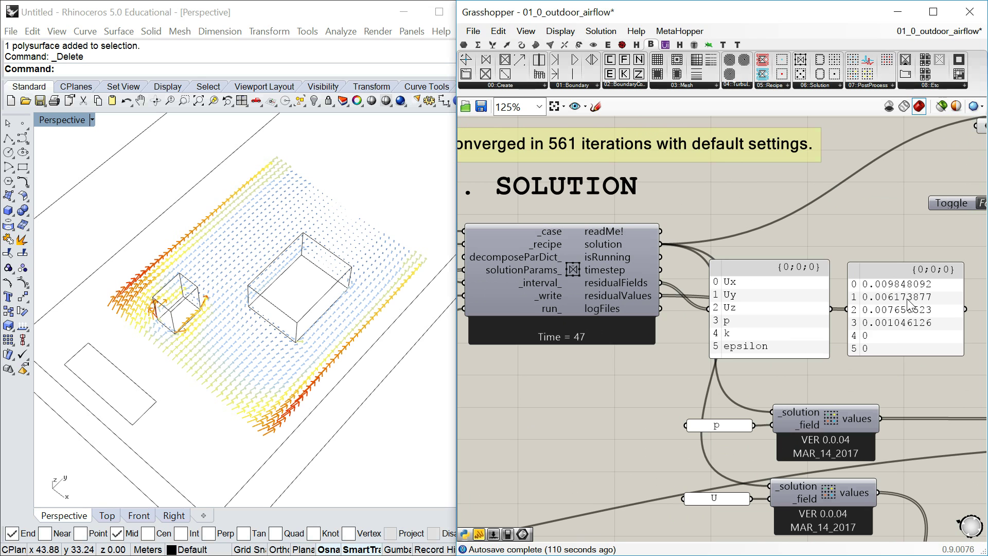
mouse_move(858, 231)
right_down()
mouse_move(816, 259)
mouse_move(691, 292)
right_up()
right_drag(893, 290, 678, 288)
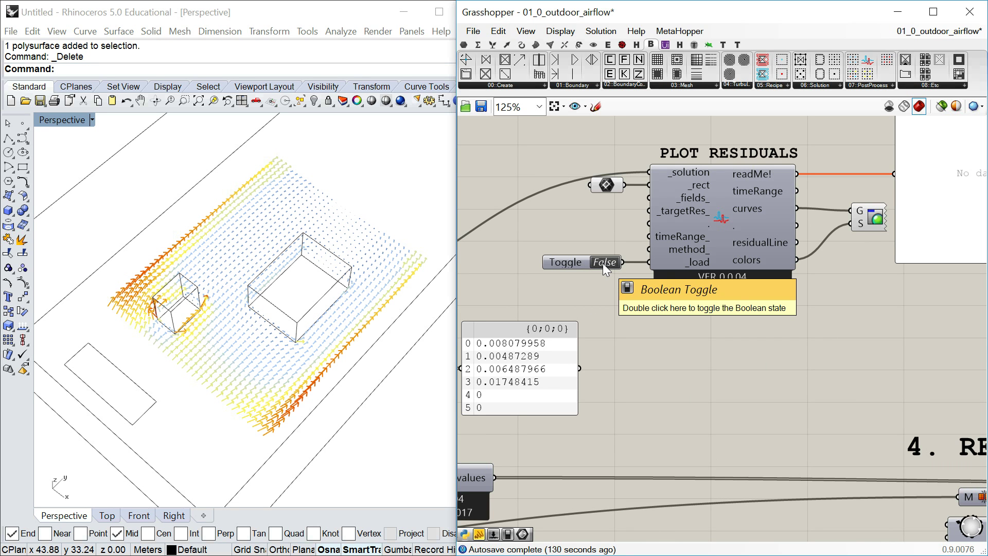
Check the docker.exe solver console output, then return to the Grasshopper canvas
right_drag(598, 319, 961, 263)
scroll(847, 265, down, 1)
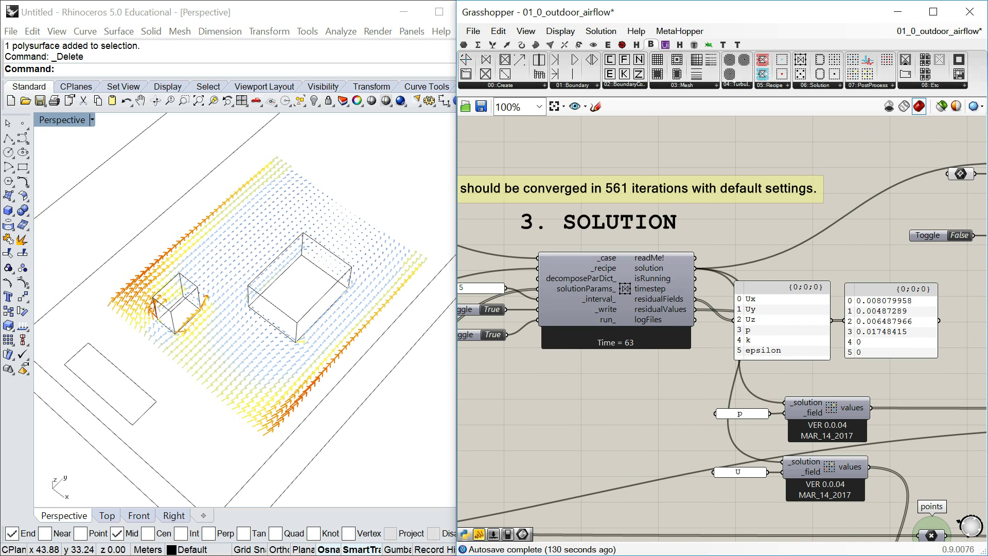
key(alt+Tab)
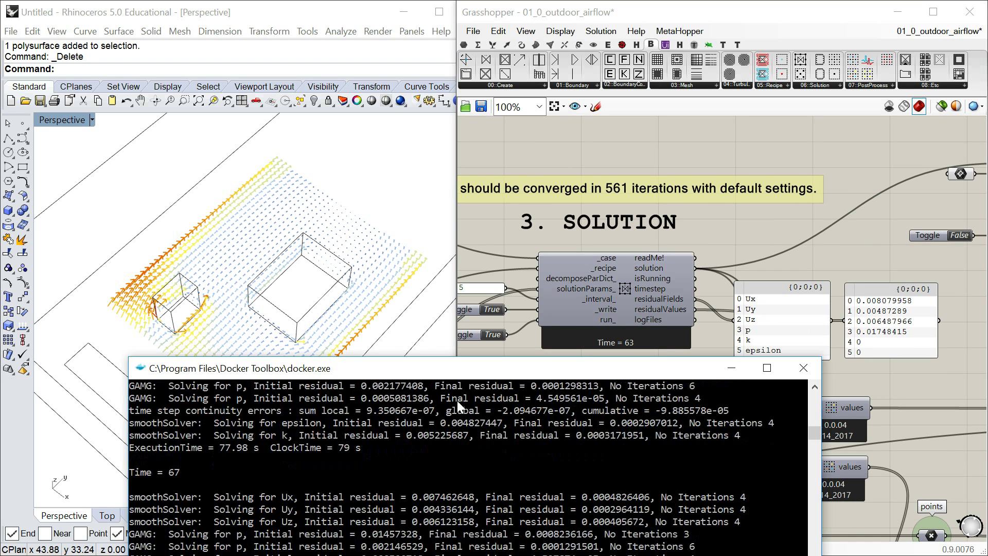
drag(470, 377, 443, 192)
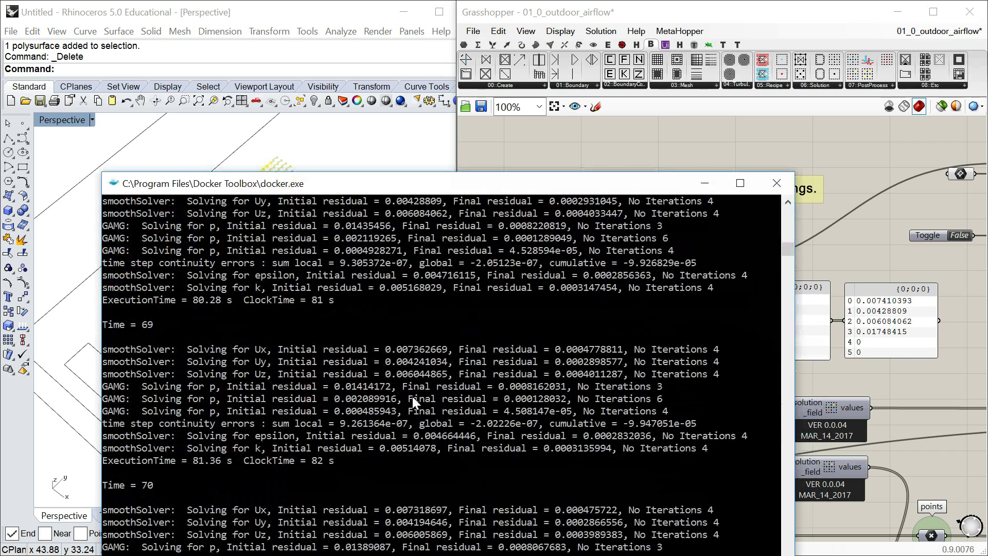
drag(429, 181, 420, 416)
click(679, 215)
Set the PLOT RESIDUALS toggle to True and inspect the residual plot in Perspective
right_drag(806, 230, 709, 227)
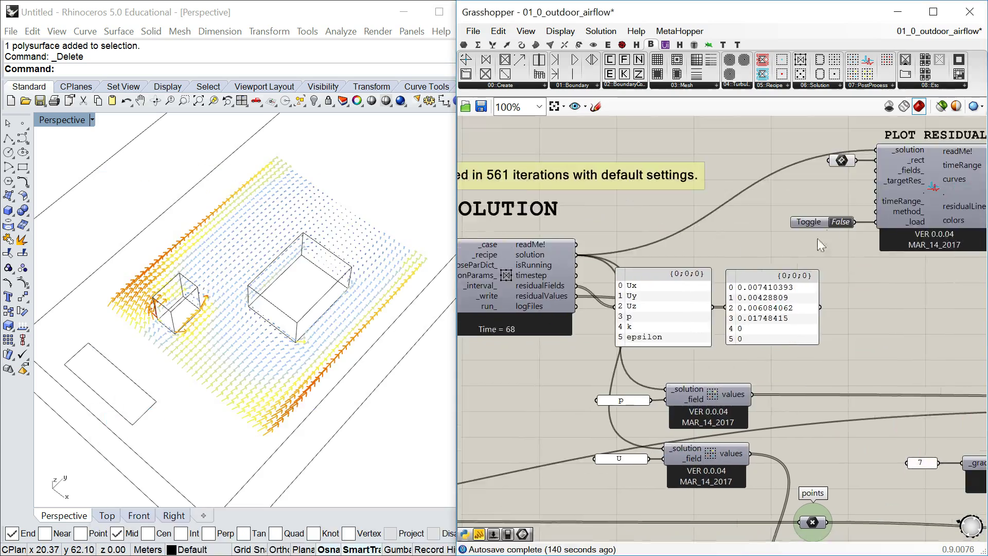
click(838, 222)
right_drag(191, 294, 265, 314)
scroll(270, 270, down, 4)
scroll(149, 384, up, 2)
scroll(149, 374, up, 7)
right_drag(245, 394, 222, 399)
scroll(228, 332, up, 5)
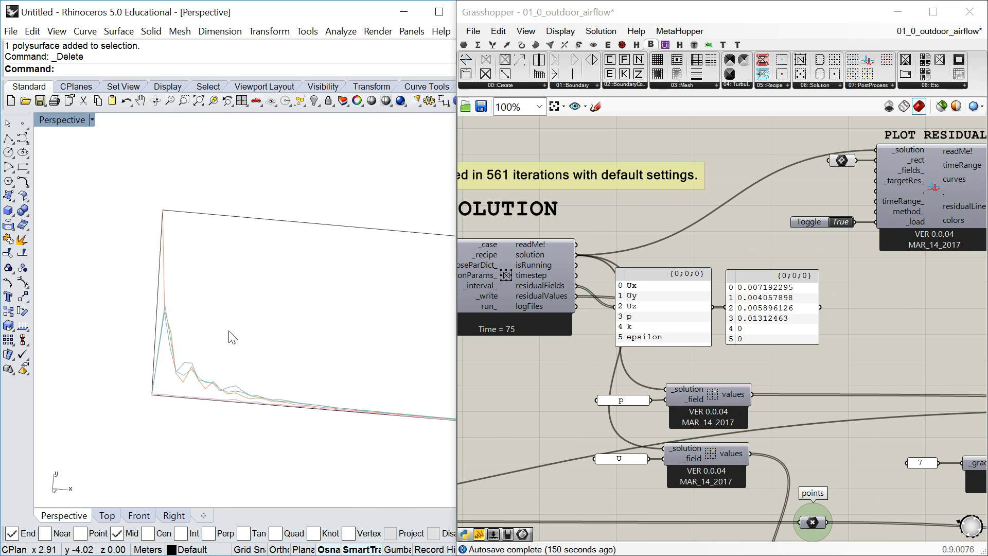
scroll(232, 337, up, 2)
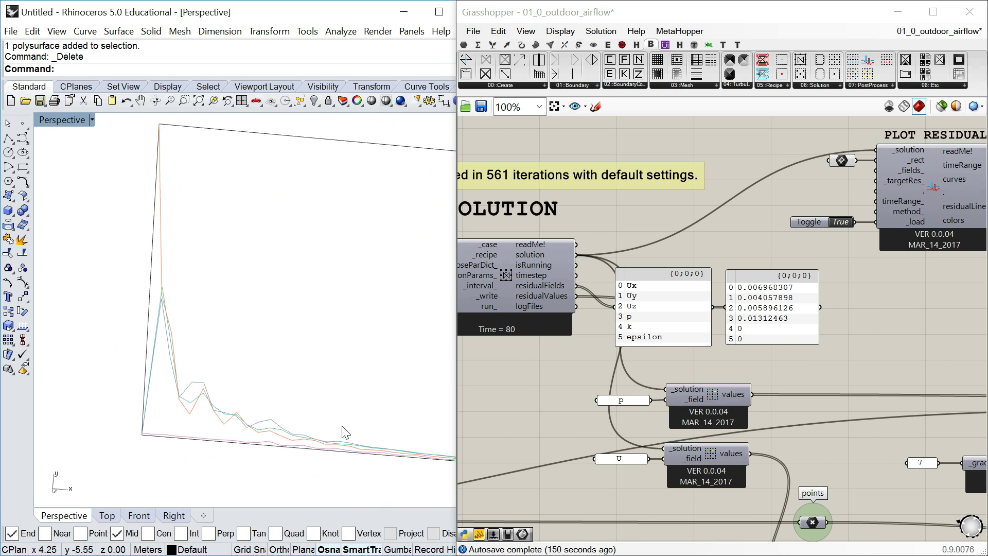
scroll(124, 359, down, 3)
scroll(440, 435, up, 4)
scroll(379, 395, down, 6)
right_drag(110, 285, 152, 285)
scroll(156, 399, up, 3)
right_drag(184, 431, 154, 397)
View the residual chart from the Top viewport with the grid hidden (F7)
click(103, 516)
scroll(317, 244, down, 2)
scroll(309, 247, up, 3)
right_drag(201, 357, 284, 325)
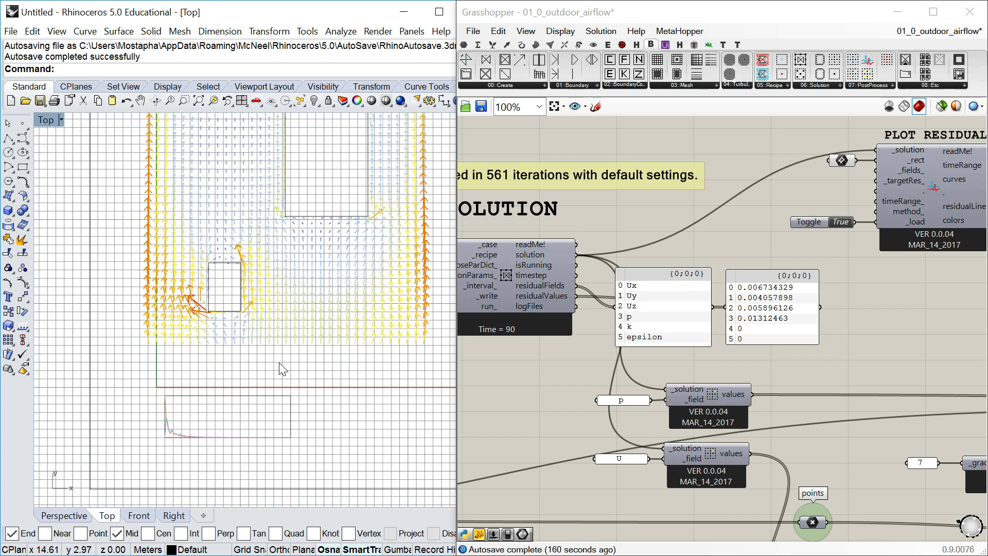
key(F7)
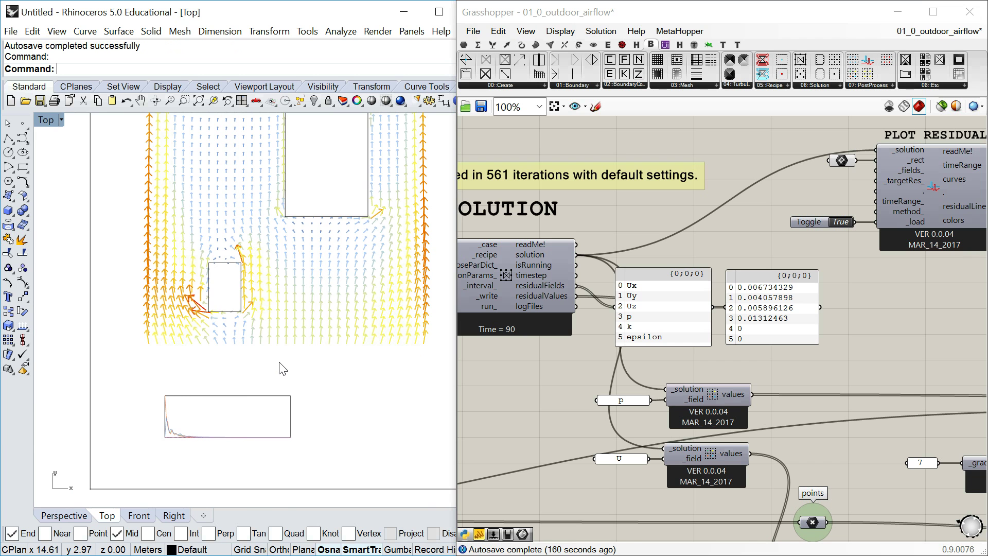
right_drag(279, 363, 265, 392)
scroll(172, 469, up, 3)
scroll(241, 448, down, 1)
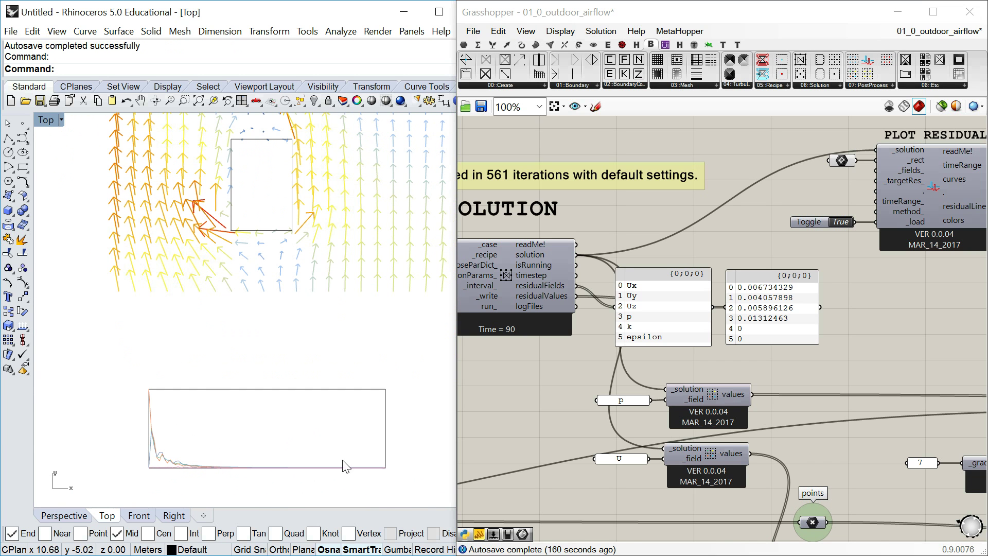
right_drag(863, 322, 697, 328)
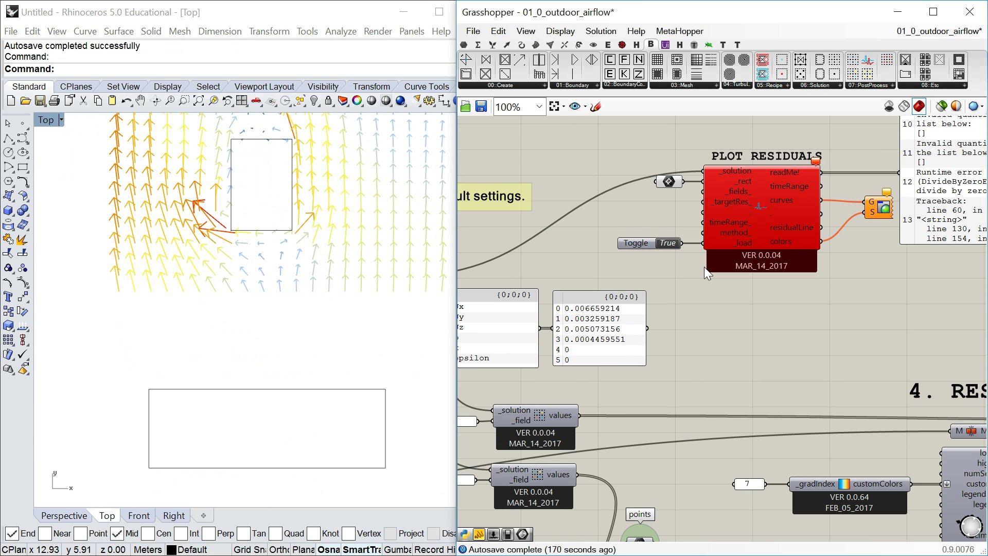
Set the PLOT RESIDUALS toggle back to False
scroll(705, 263, down, 1)
right_drag(625, 271, 702, 268)
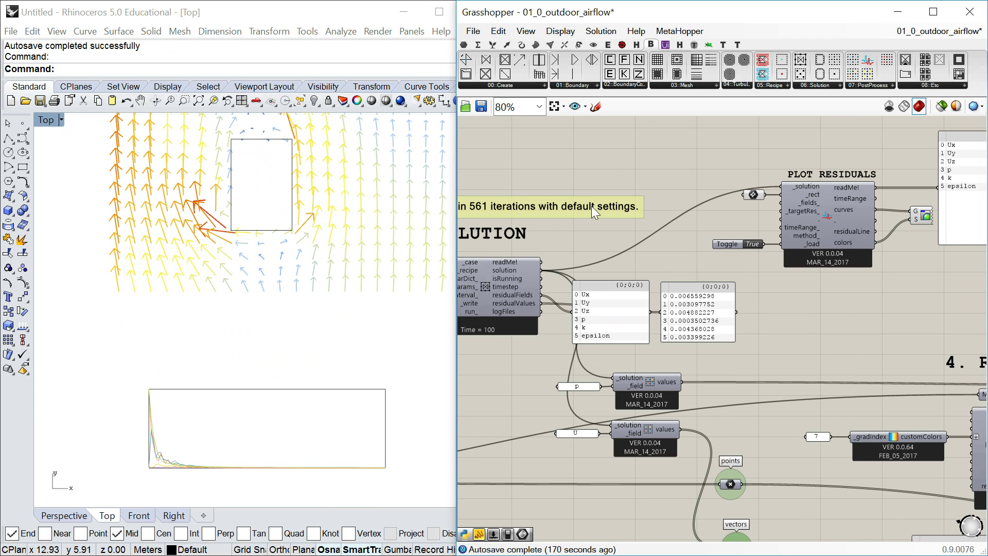
double_click(752, 245)
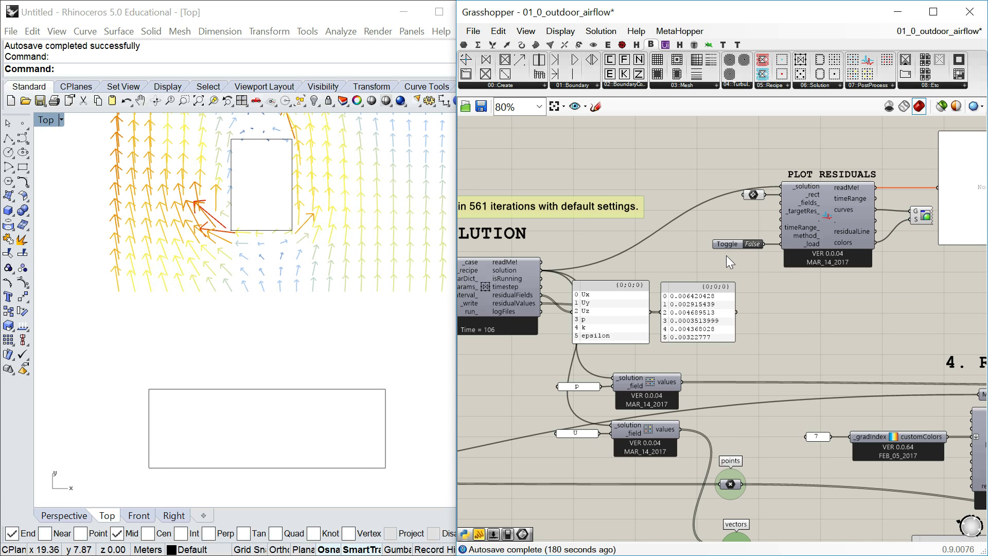
right_drag(668, 252, 724, 268)
scroll(739, 326, up, 2)
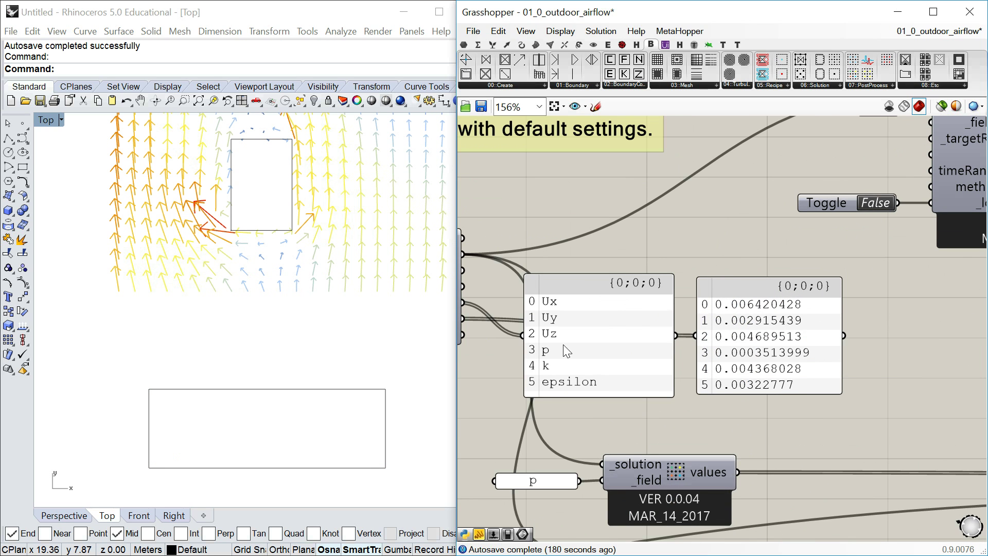
scroll(731, 282, up, 1)
scroll(776, 286, down, 1)
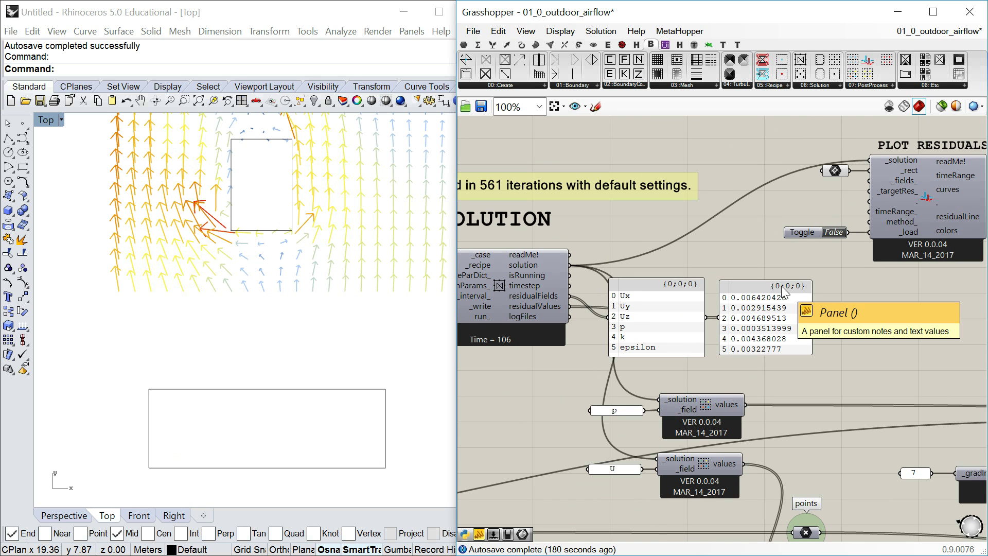
Return Rhino to Perspective and orbit around the two building boxes to view the airflow vectors
click(64, 513)
scroll(227, 309, down, 4)
scroll(203, 283, down, 7)
right_drag(319, 343, 155, 325)
scroll(153, 323, down, 4)
scroll(393, 349, up, 6)
scroll(394, 349, up, 2)
mouse_move(234, 321)
right_down()
mouse_move(278, 350)
mouse_move(253, 324)
right_up()
scroll(222, 319, down, 1)
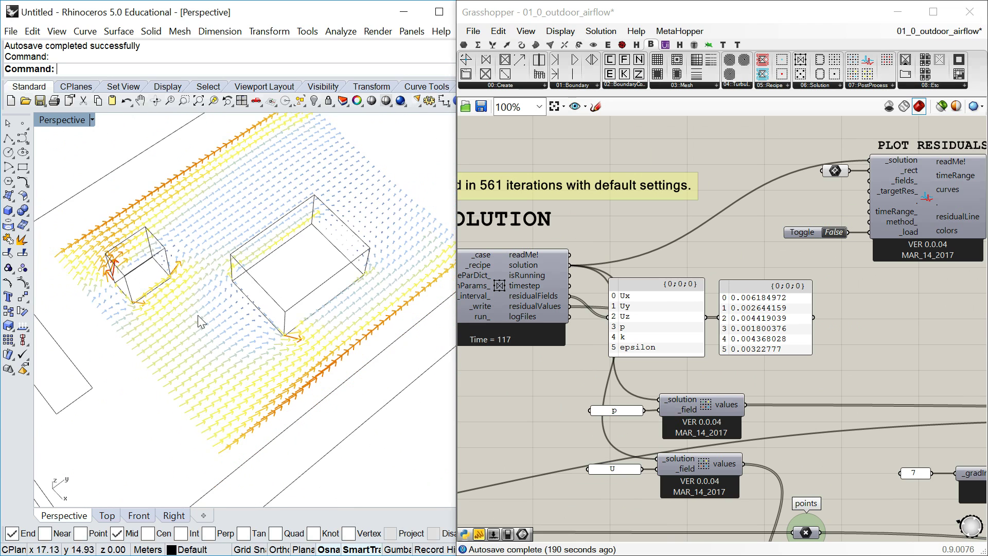
right_drag(266, 248, 272, 252)
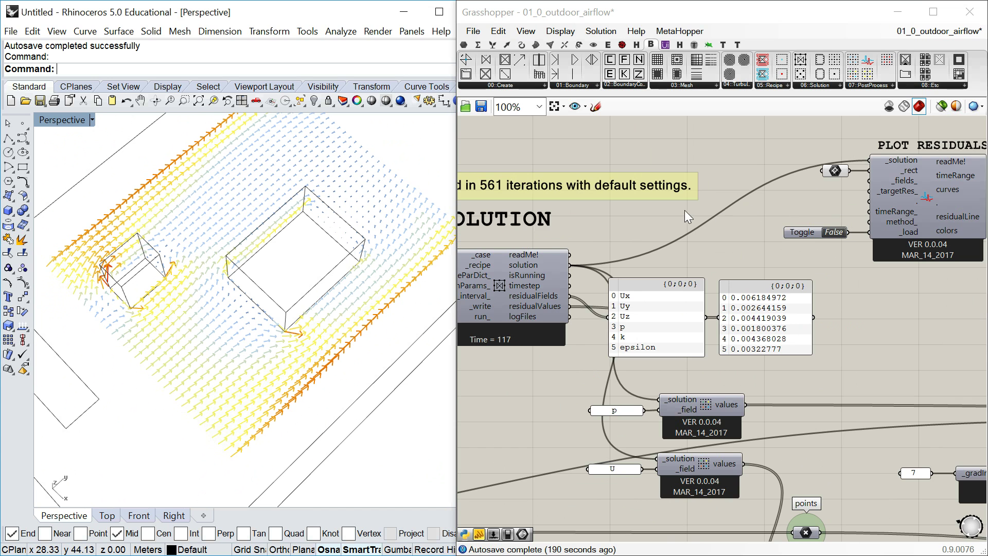
scroll(658, 202, down, 4)
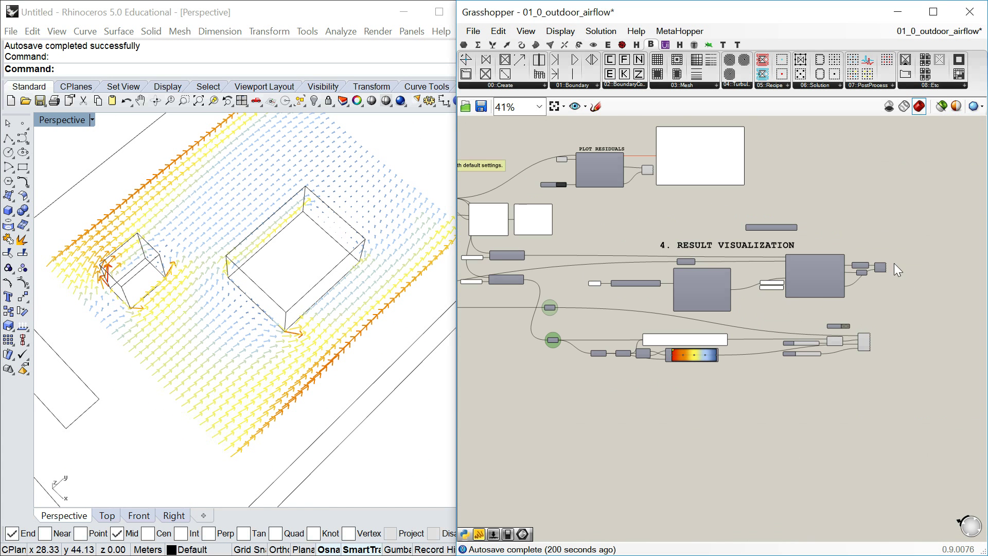
Enable Preview on the Custom Preview and pressure-colouring components to show the mesh and legend
scroll(862, 326, up, 5)
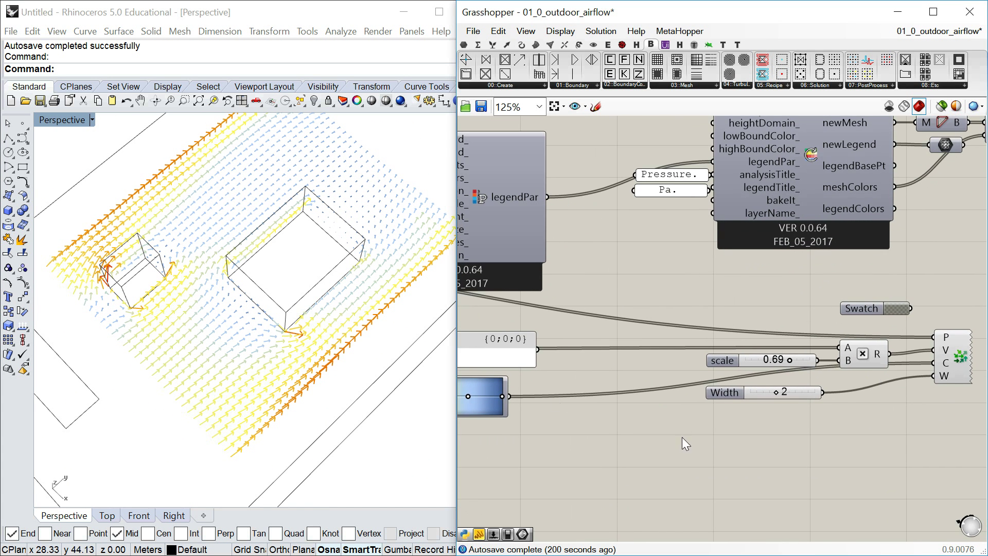
right_drag(654, 296, 484, 403)
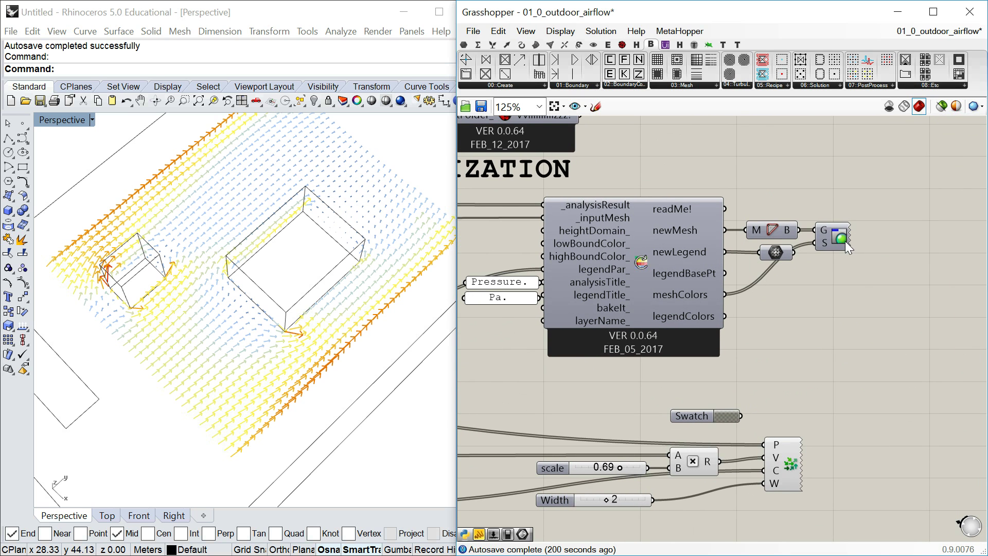
right_click(837, 229)
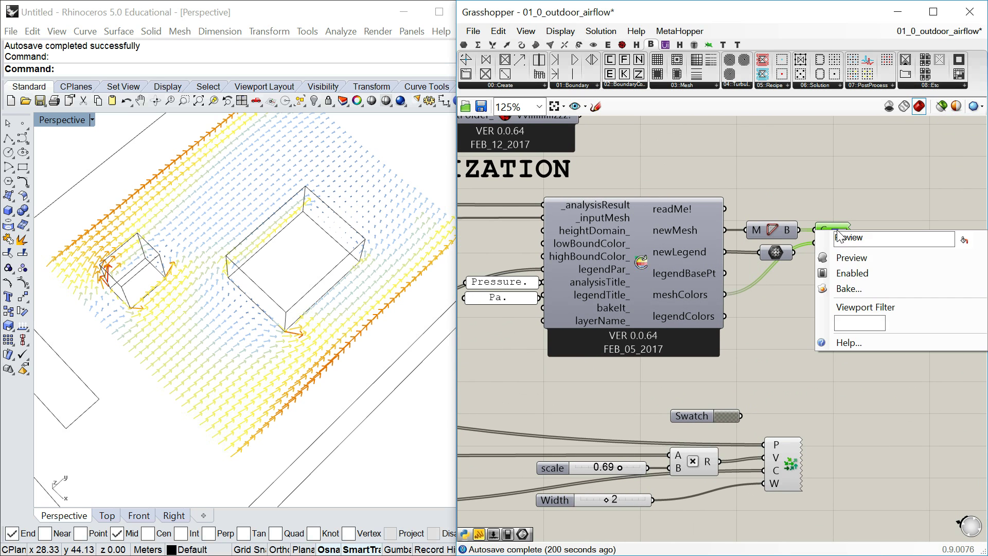
click(856, 260)
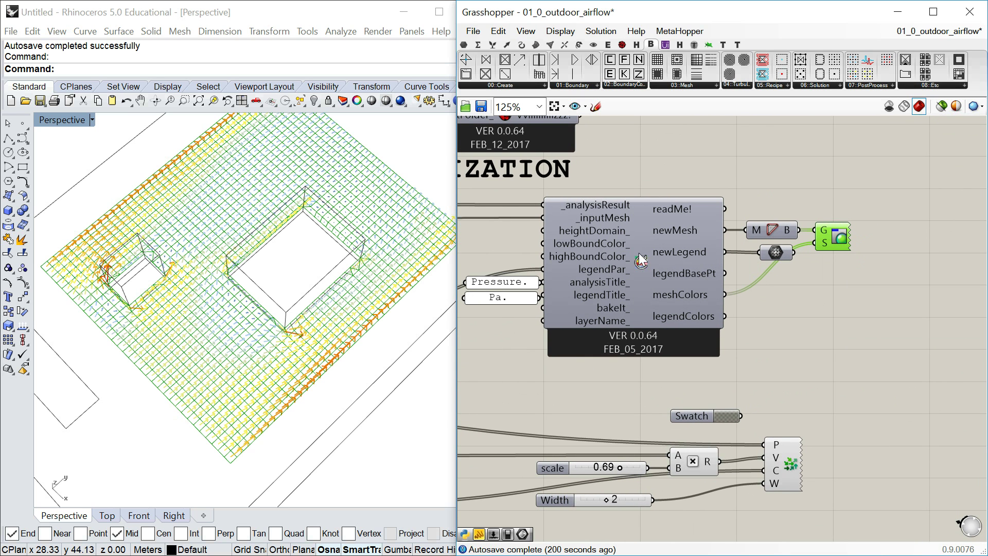
right_click(638, 252)
click(666, 329)
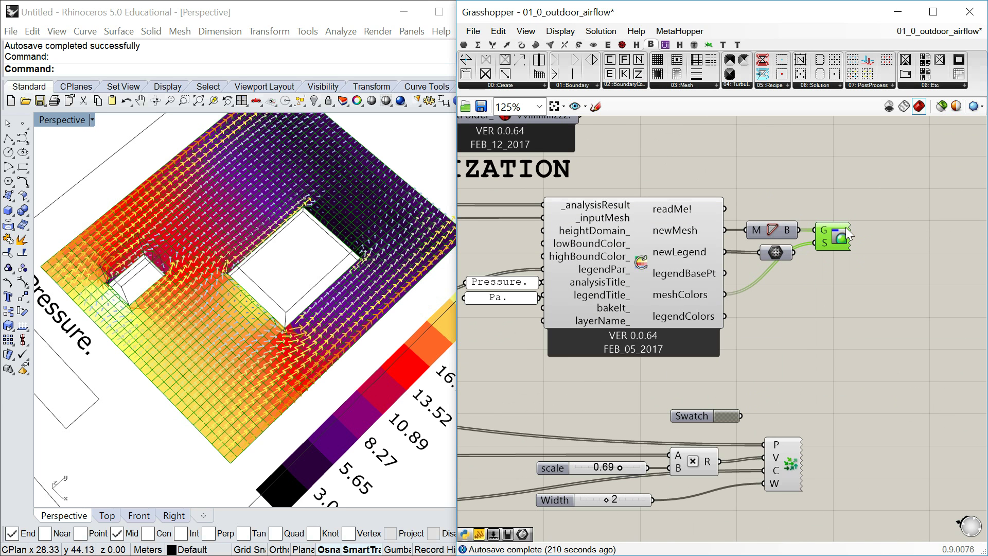
Disable the Custom Preview's plain green mesh, leaving the pressure-coloured mesh under the arrows
right_click(841, 227)
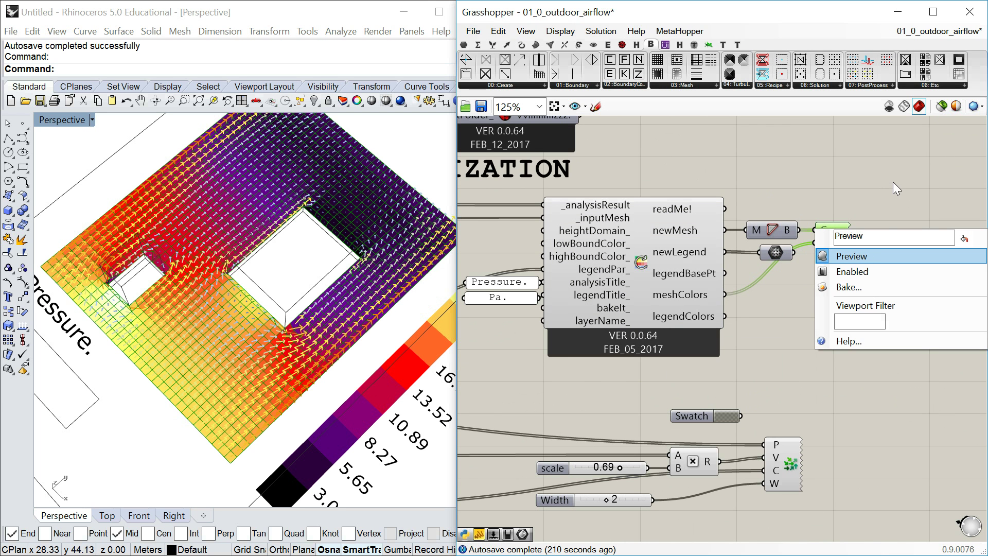
click(856, 257)
click(893, 182)
right_drag(264, 322, 270, 309)
right_drag(505, 230, 650, 224)
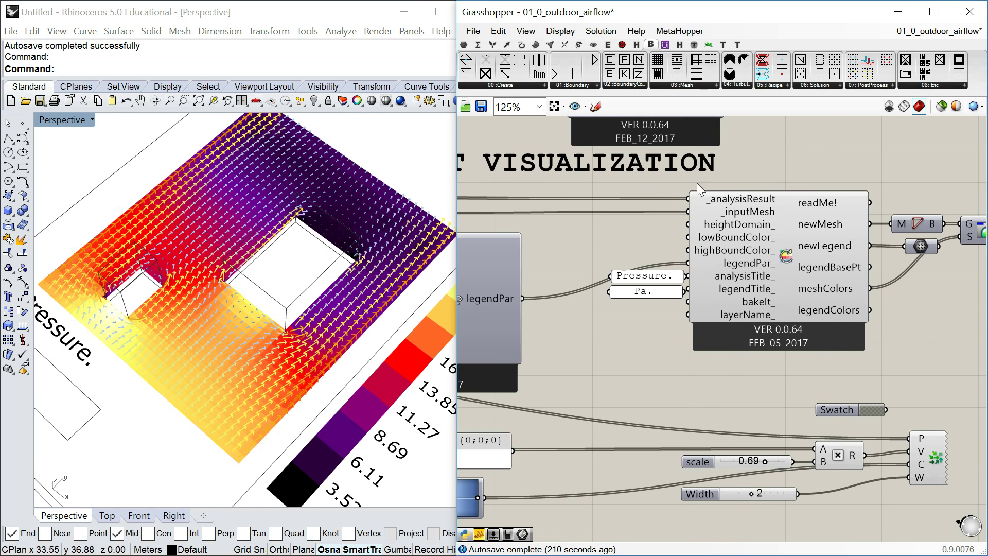
Orbit around the pressure mesh and arrows while panning to the solution components as the solver reaches Time 164
right_drag(209, 261, 201, 290)
scroll(201, 289, down, 4)
scroll(234, 230, up, 4)
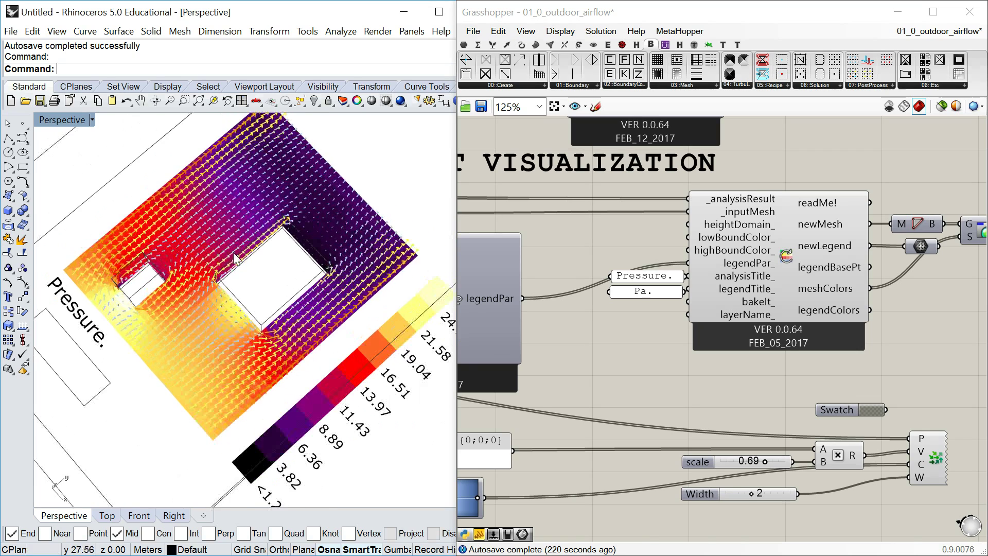
right_drag(577, 239, 755, 203)
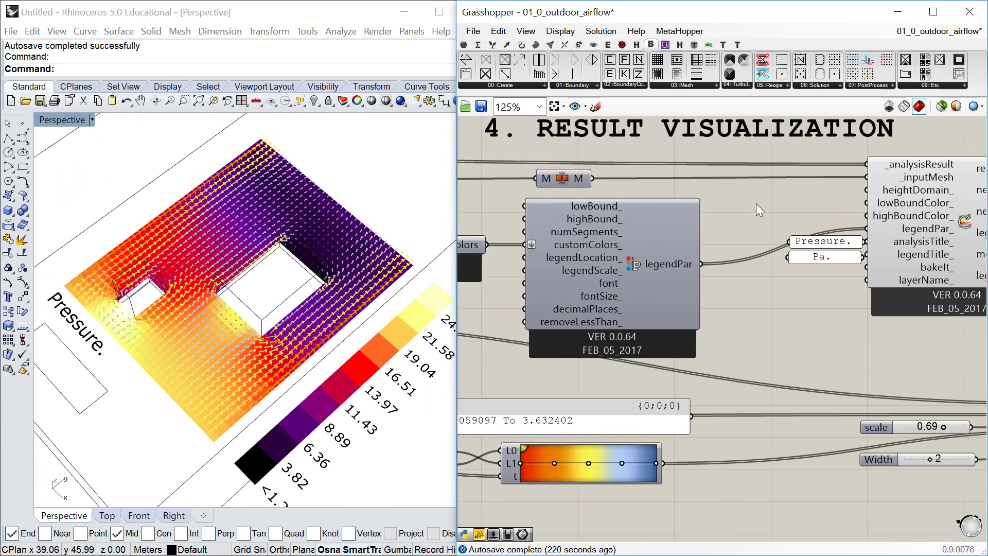
scroll(755, 203, down, 2)
right_drag(561, 246, 882, 267)
scroll(882, 266, down, 2)
scroll(641, 210, up, 5)
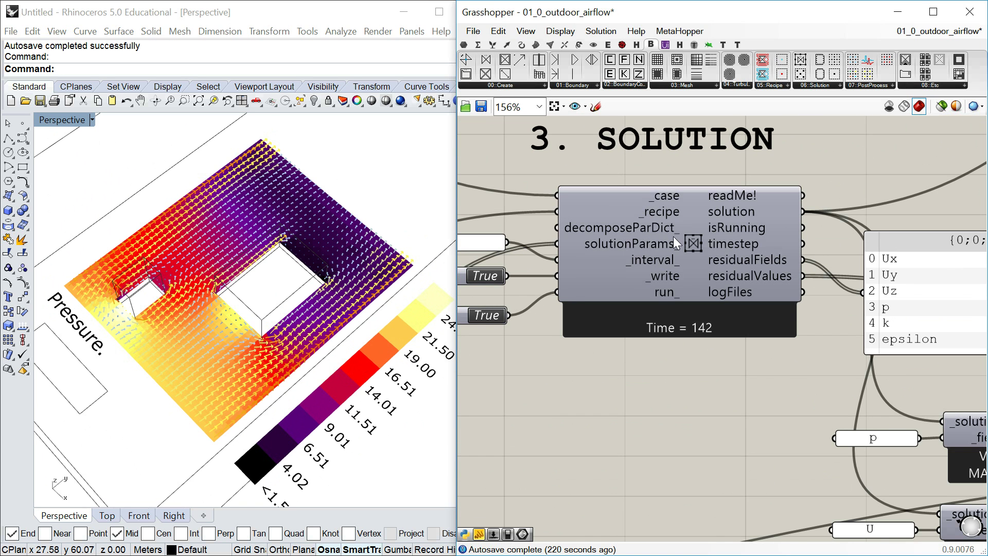
scroll(673, 236, down, 3)
scroll(686, 208, up, 1)
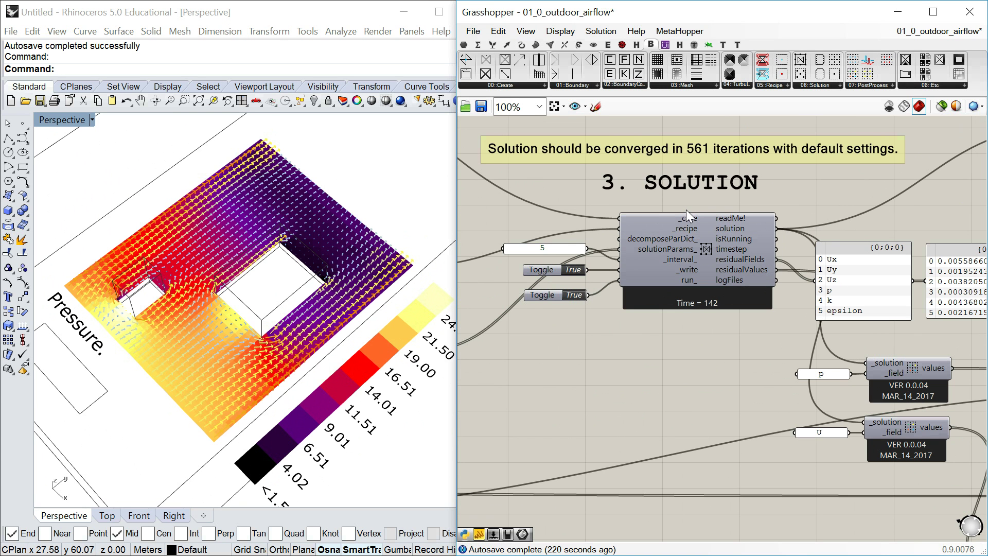
right_drag(717, 217, 681, 215)
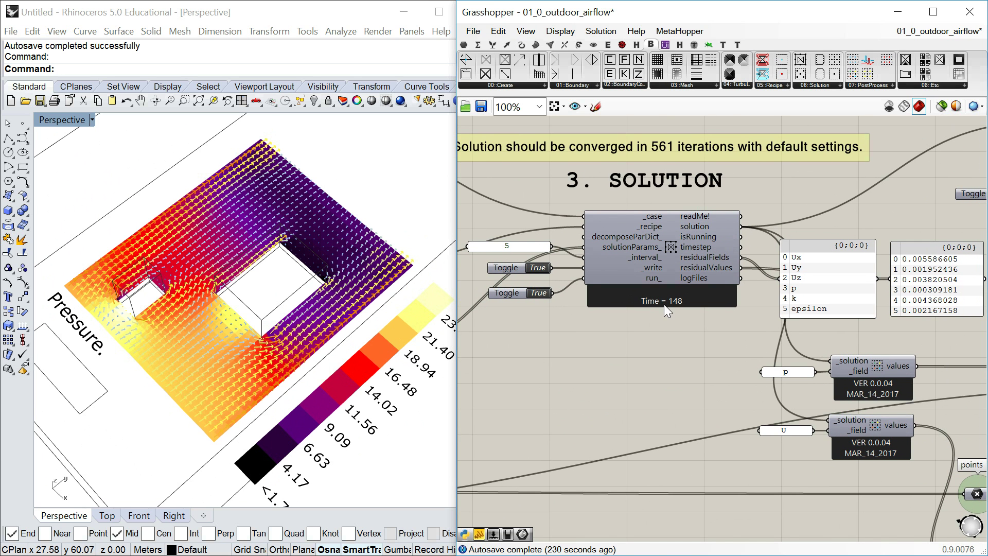
mouse_move(292, 269)
right_down()
mouse_move(283, 287)
mouse_move(287, 275)
right_up()
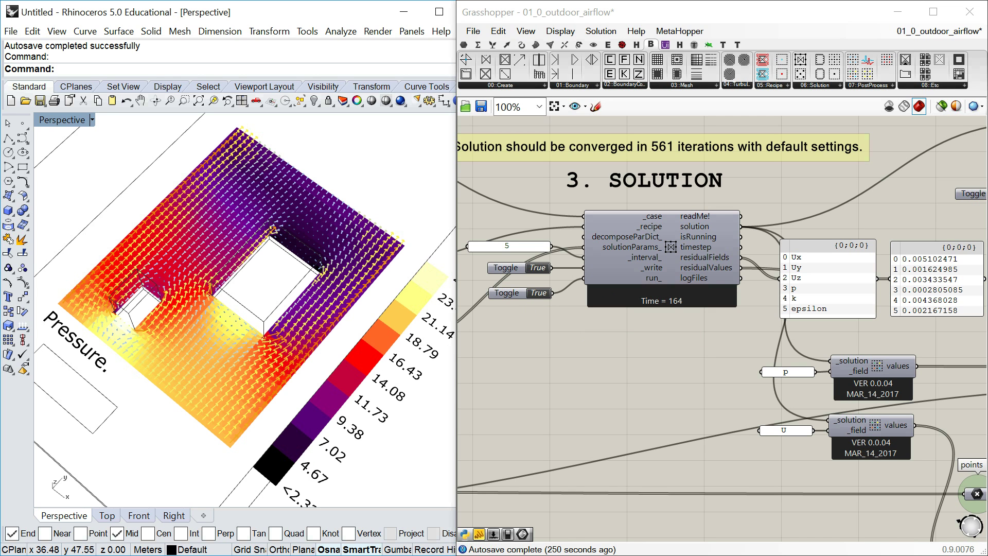
right_drag(644, 355, 803, 376)
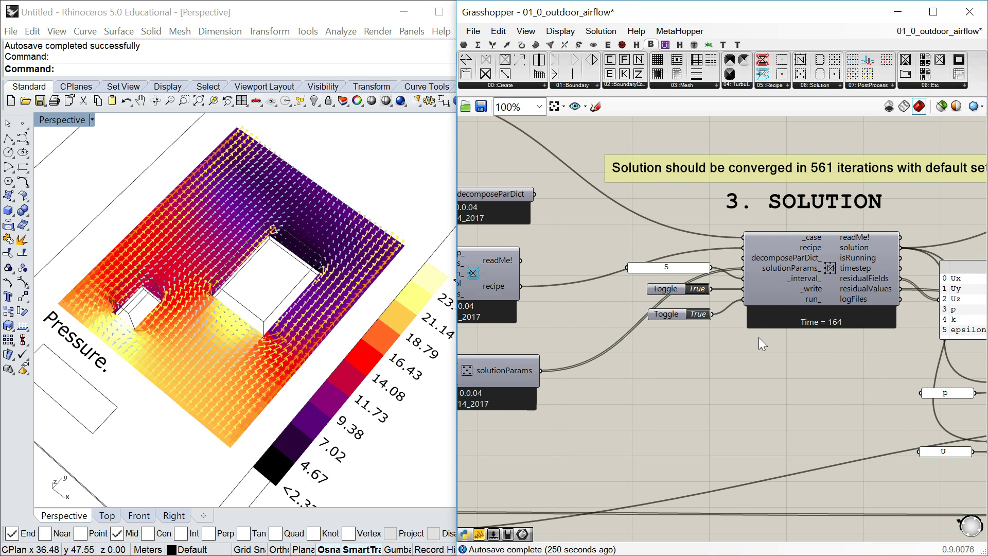
scroll(822, 314, down, 4)
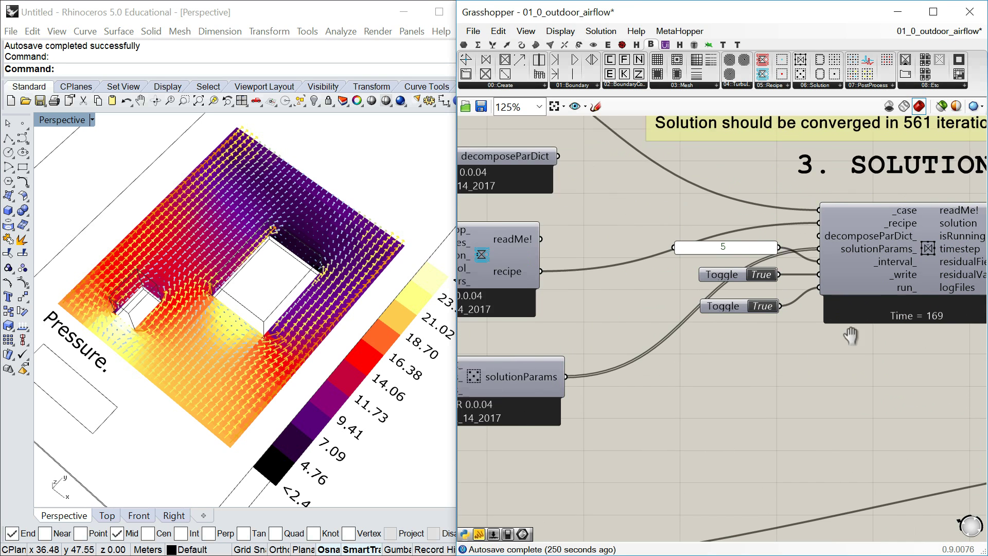
scroll(638, 331, up, 5)
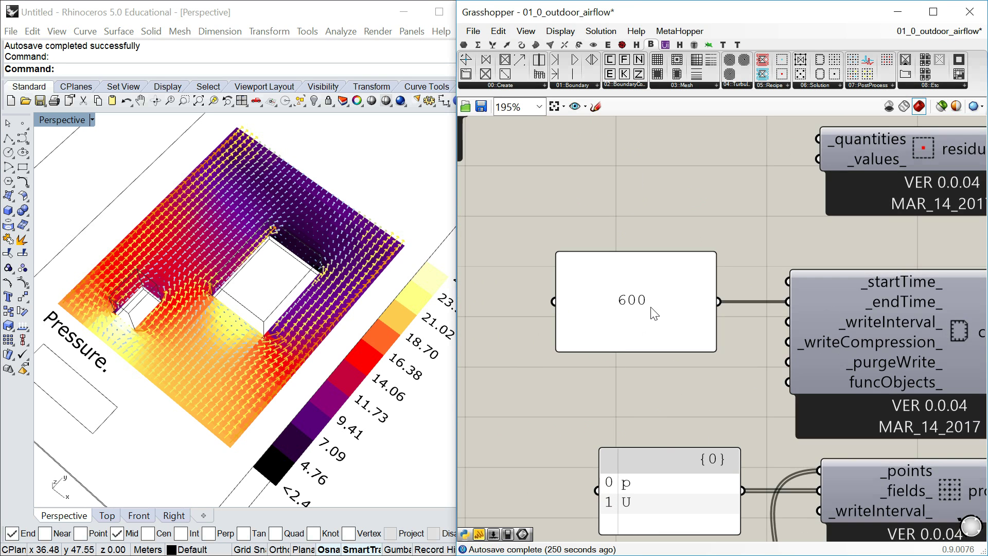
scroll(651, 310, down, 1)
right_drag(651, 309, 588, 312)
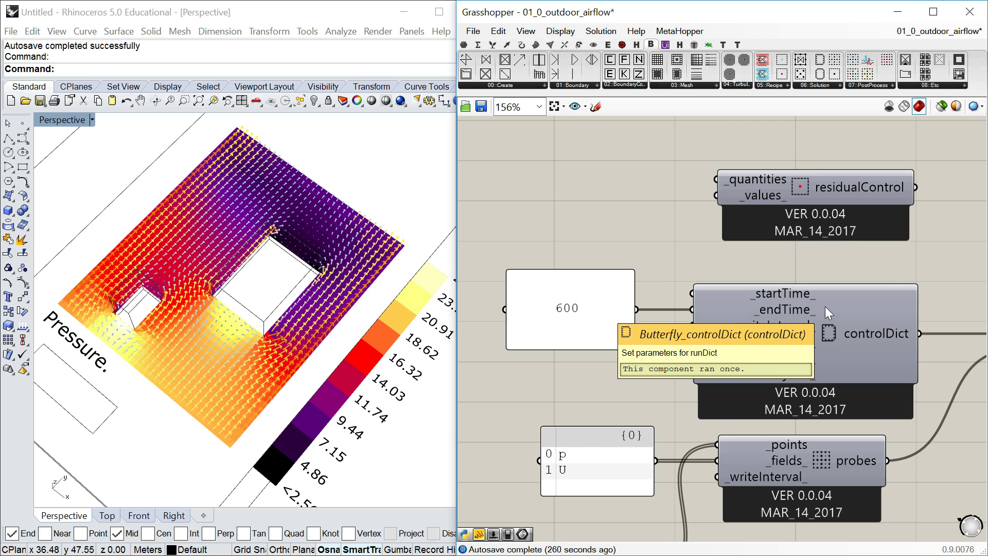
right_drag(847, 260, 597, 227)
scroll(603, 225, down, 5)
right_drag(901, 211, 840, 214)
scroll(839, 215, up, 3)
right_drag(771, 235, 741, 268)
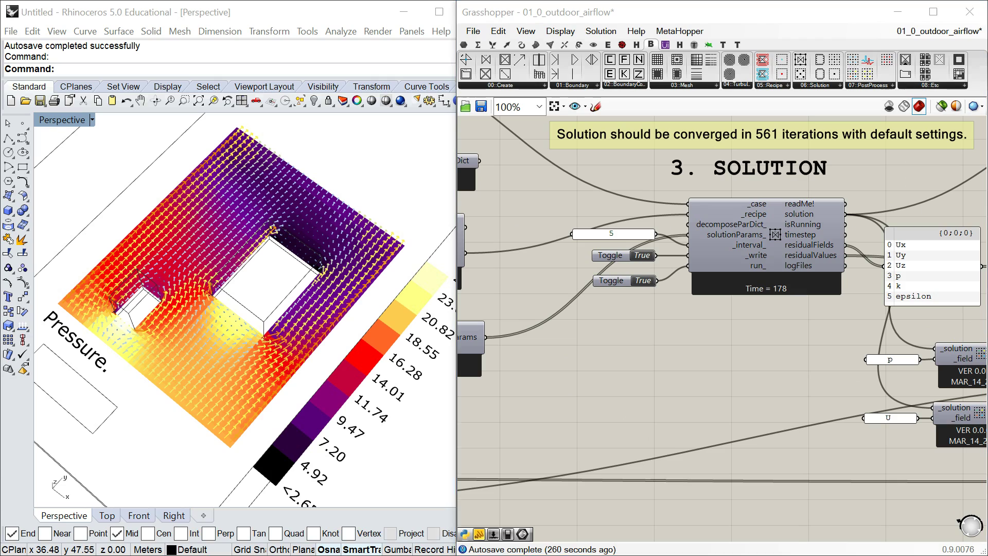
Close the docker.exe solver console to halt the run at Time 189
key(alt+Tab)
drag(491, 424, 538, 53)
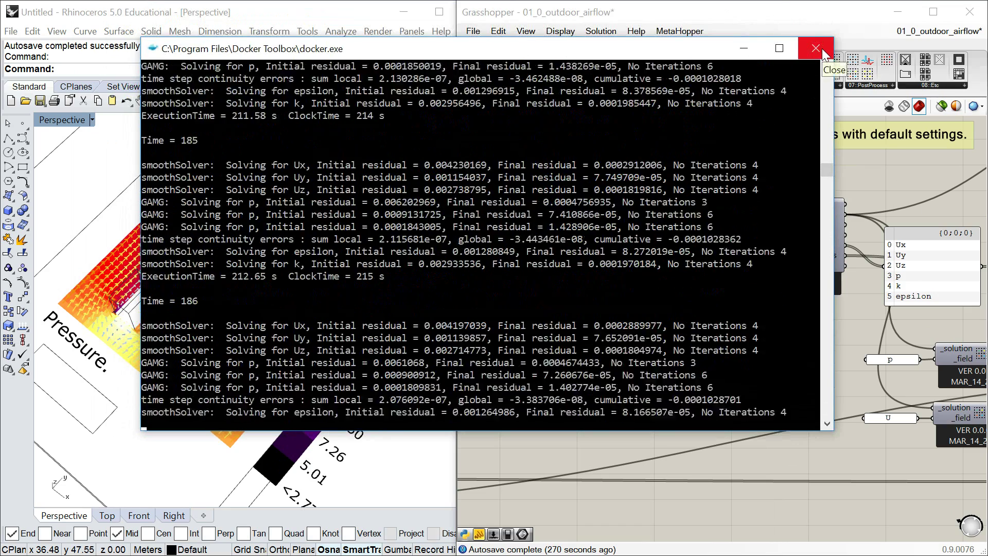
click(822, 48)
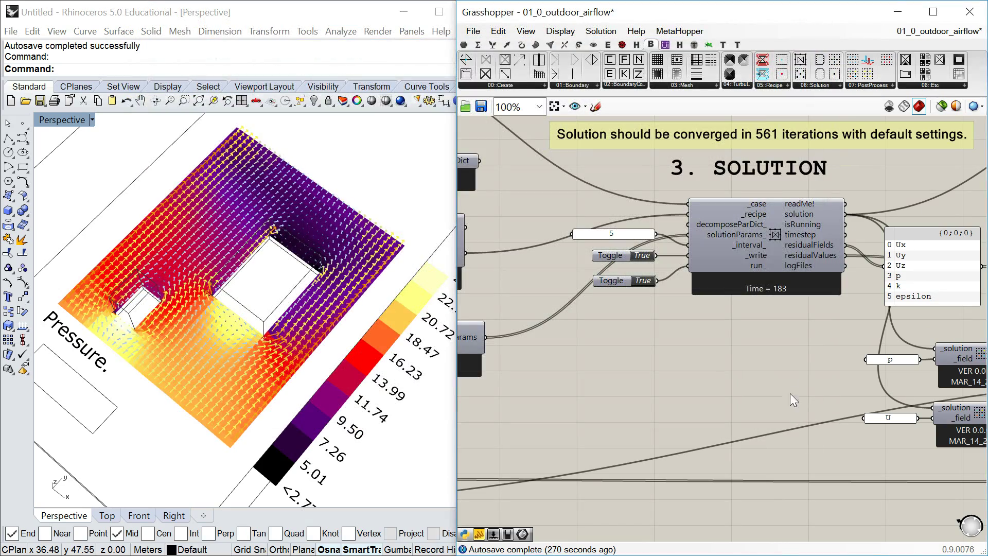
Pan the canvas to check the SOLUTION component's isRunning output and the residual plotter
right_drag(792, 324, 750, 330)
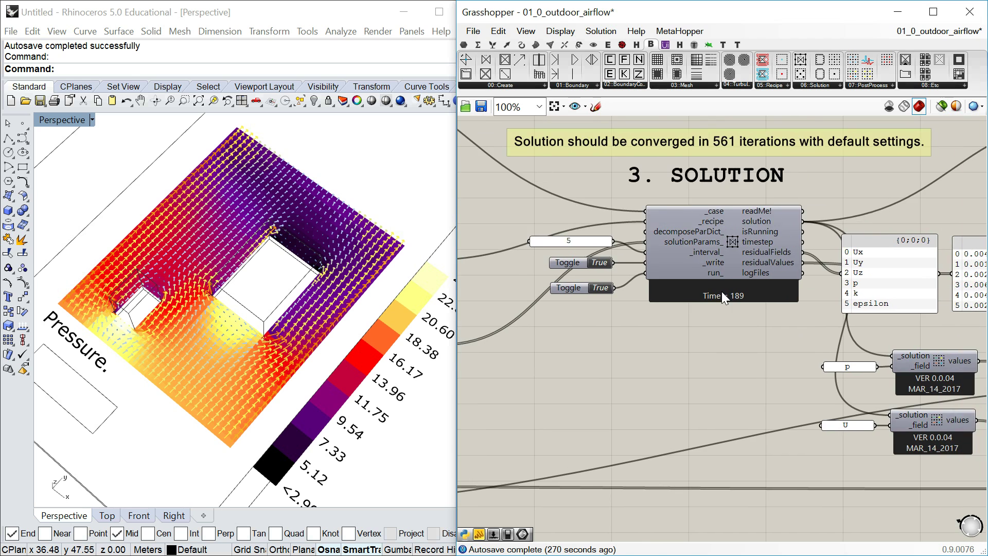
scroll(726, 290, up, 3)
scroll(696, 293, down, 5)
scroll(689, 301, up, 2)
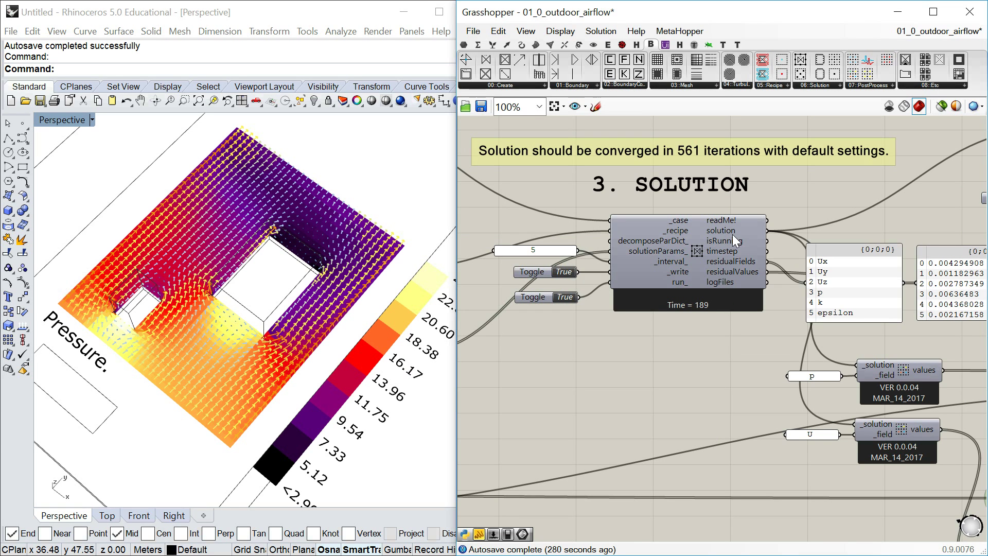
mouse_move(733, 238)
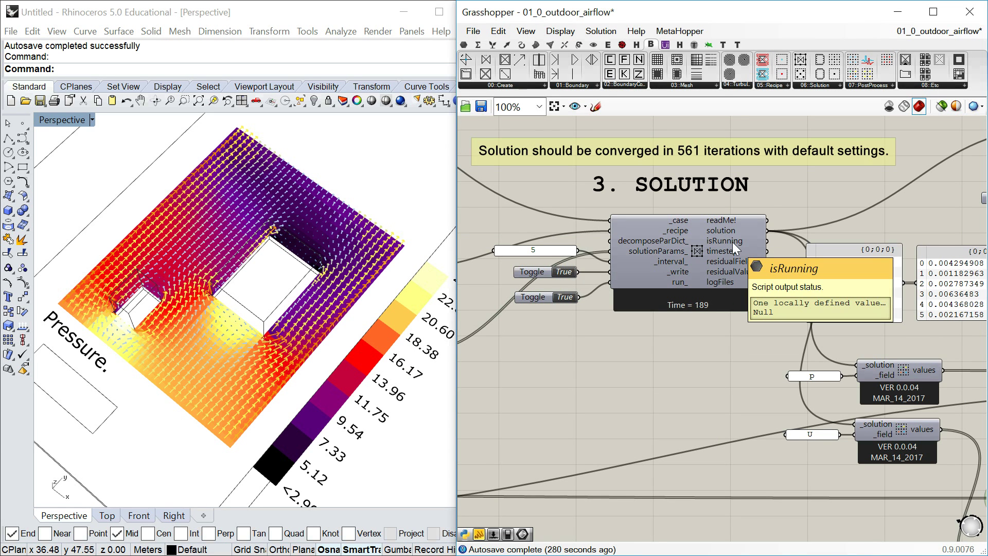
right_drag(785, 353, 595, 353)
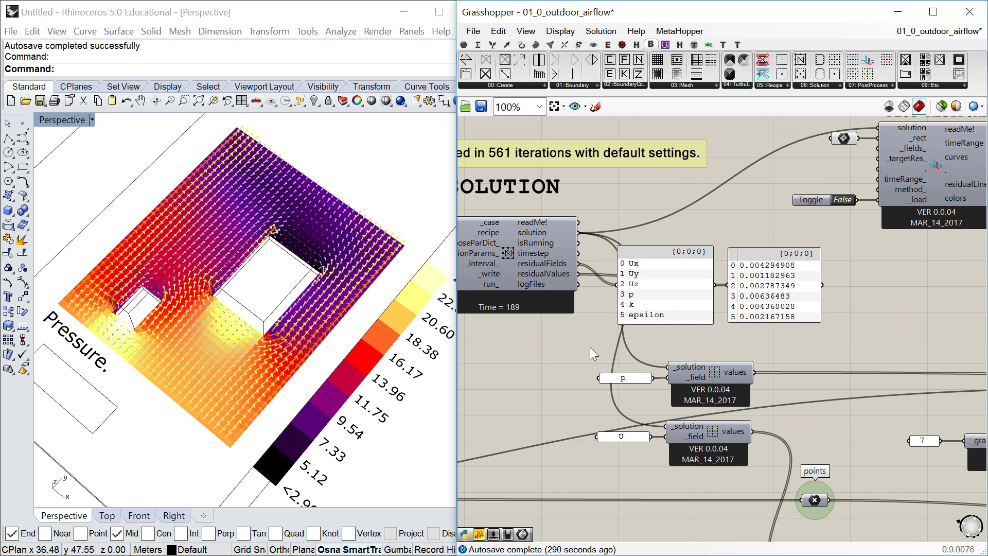
mouse_move(543, 221)
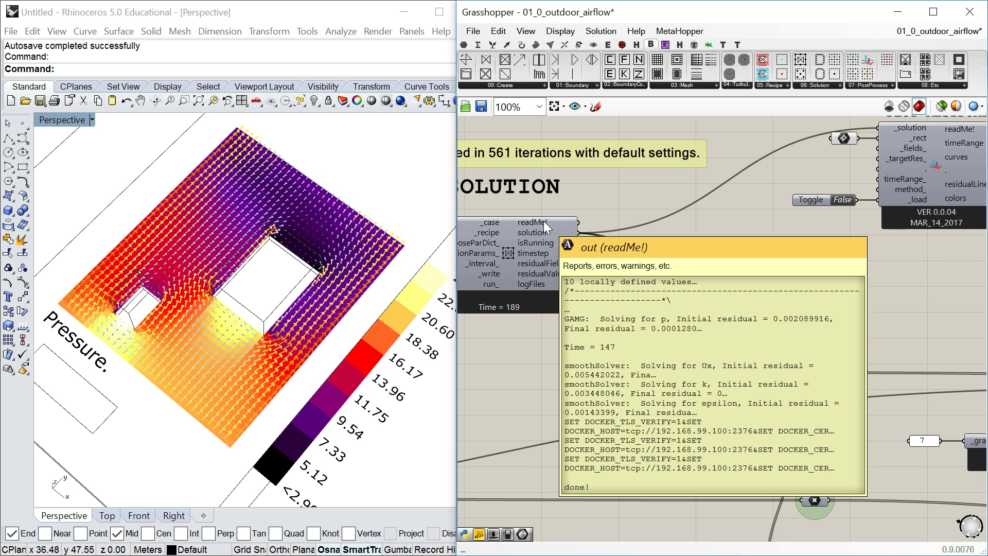
right_drag(586, 297, 648, 313)
scroll(605, 295, up, 2)
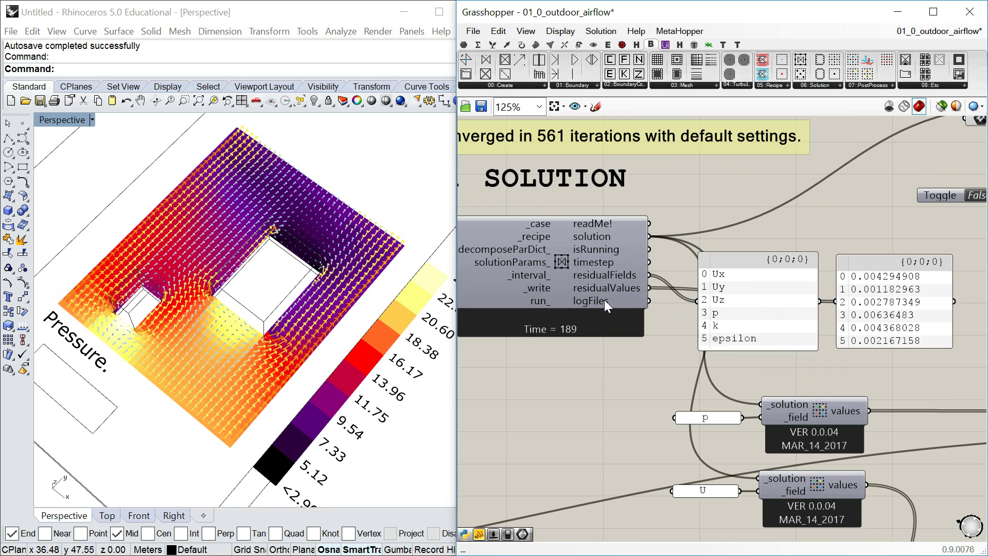
mouse_move(604, 300)
right_drag(568, 330, 730, 325)
scroll(727, 324, down, 1)
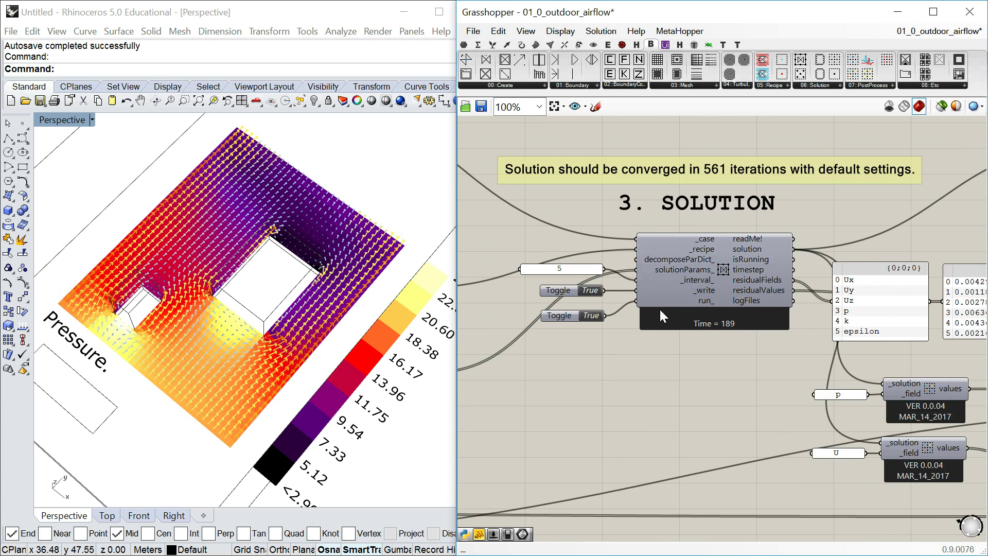
scroll(661, 311, up, 1)
right_drag(592, 337, 538, 326)
scroll(538, 325, down, 1)
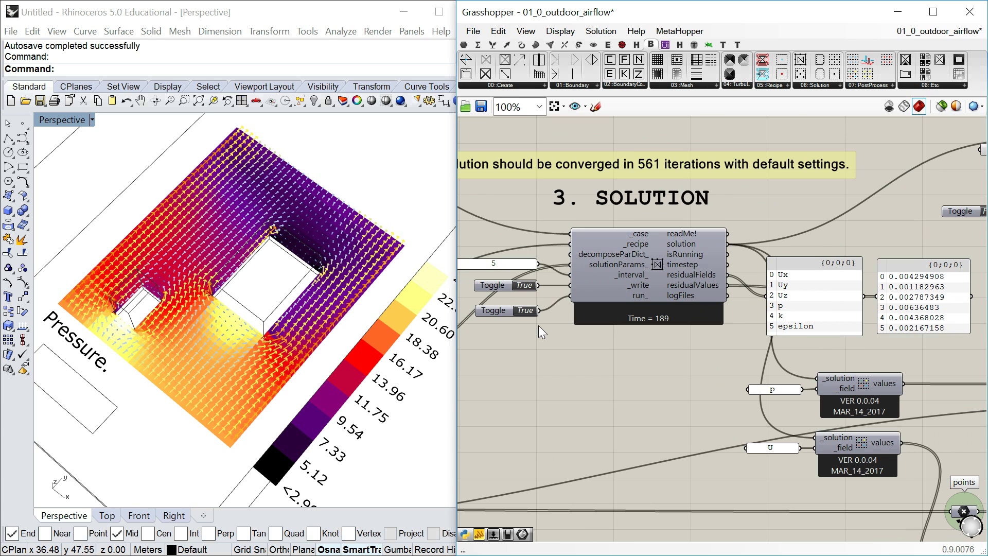
Toggle run_ off and back to True to relaunch simpleFoam, restarting from time 100
click(514, 315)
right_drag(516, 322, 547, 320)
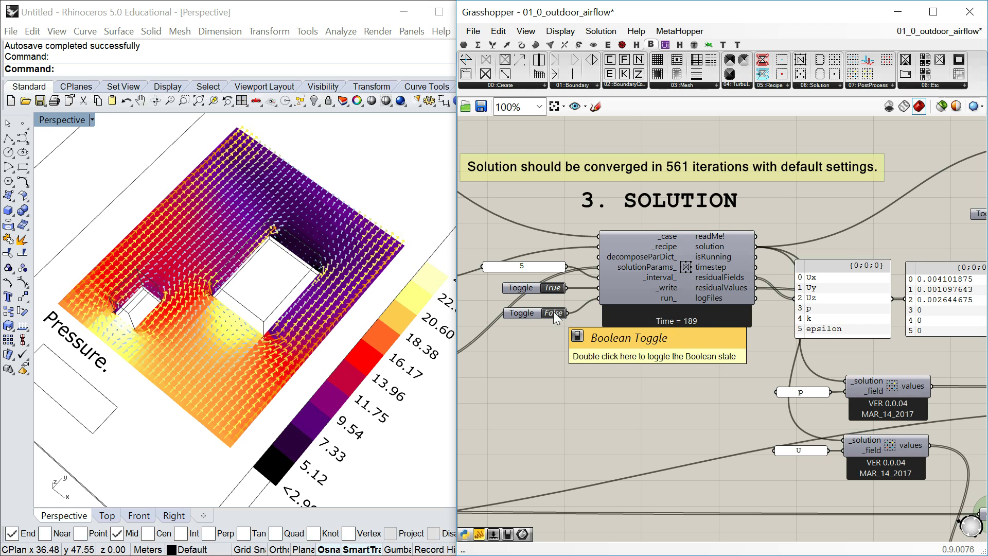
double_click(553, 312)
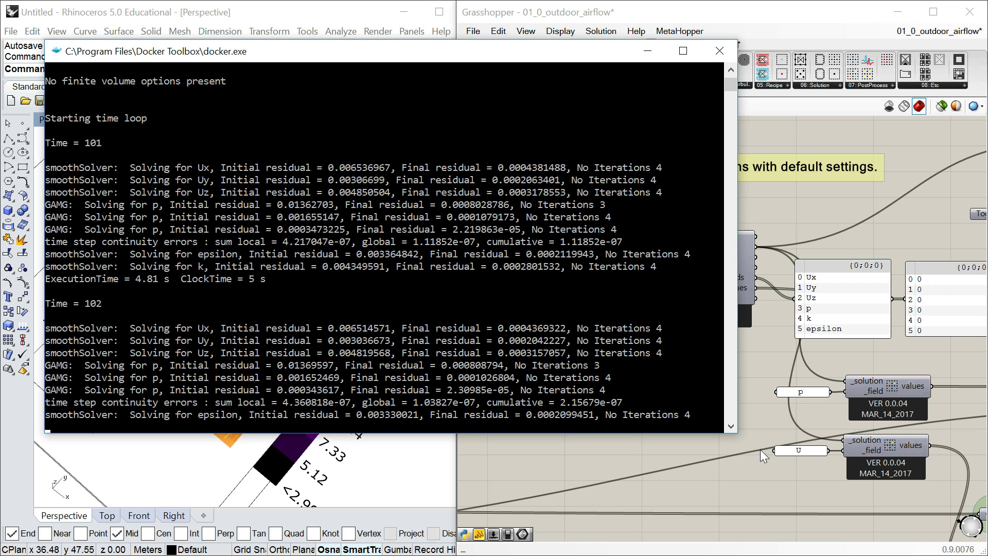
click(754, 406)
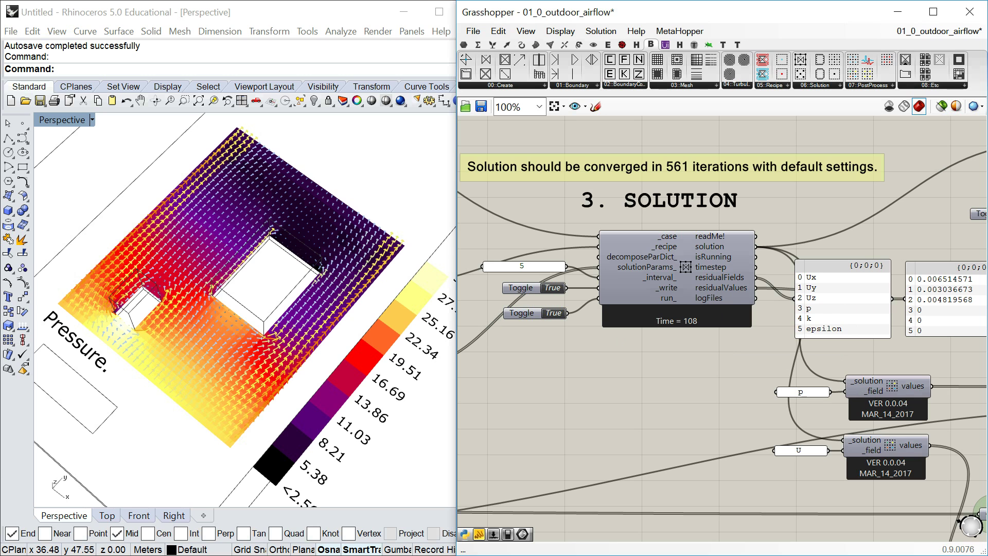
drag(987, 223, 389, 172)
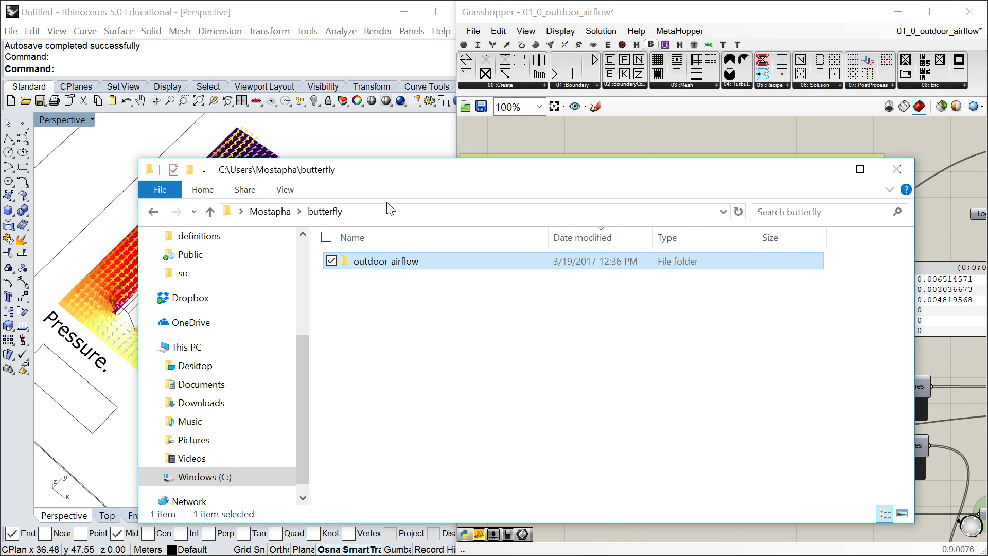
Open the outdoor_airflow case folder, select the 100 result folder, then pan back to controlDict
double_click(396, 267)
click(374, 293)
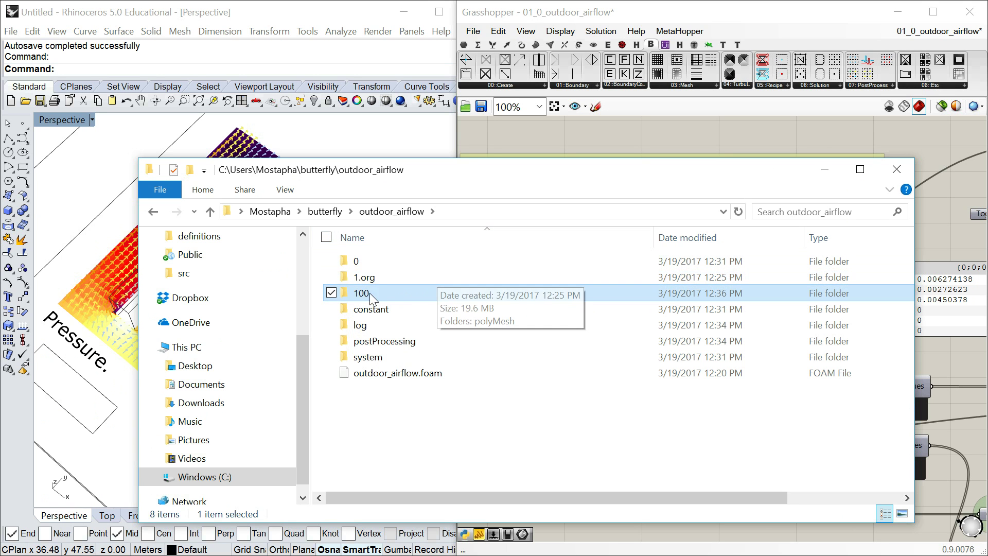
drag(487, 178, 515, 155)
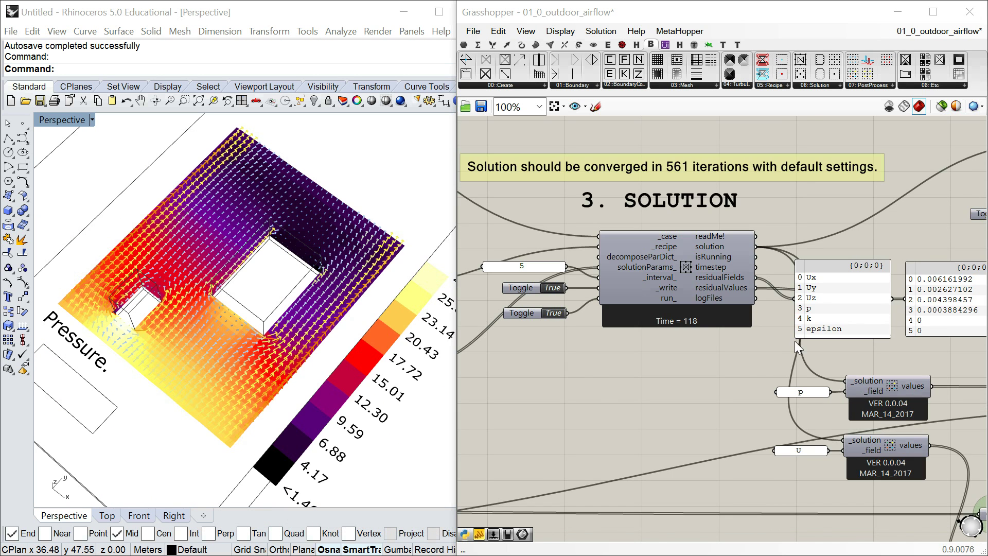
right_drag(601, 336, 896, 321)
scroll(893, 320, down, 3)
scroll(569, 325, up, 1)
Add a panel holding 25 and connect it to controlDict's _writeInterval input
scroll(572, 331, up, 4)
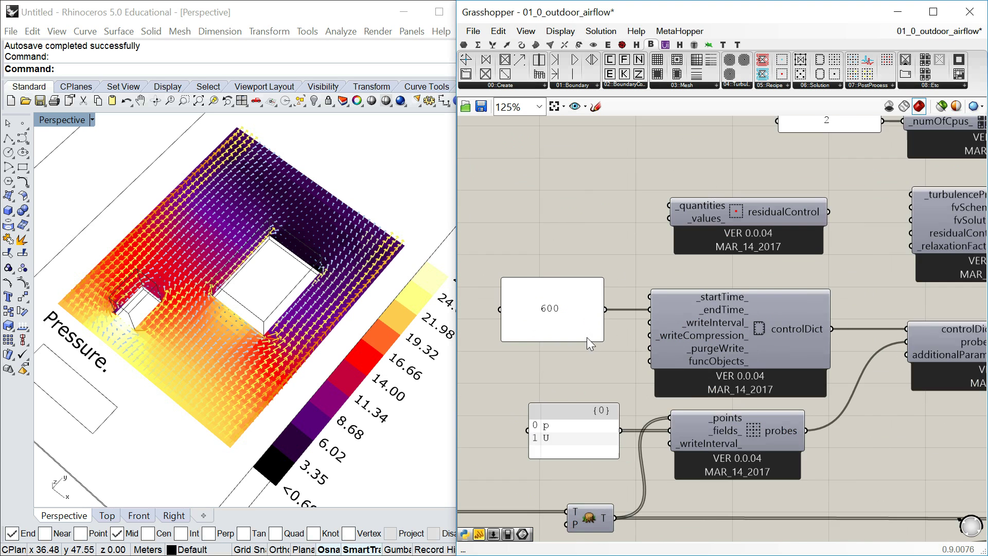
drag(562, 340, 591, 291)
mouse_move(736, 317)
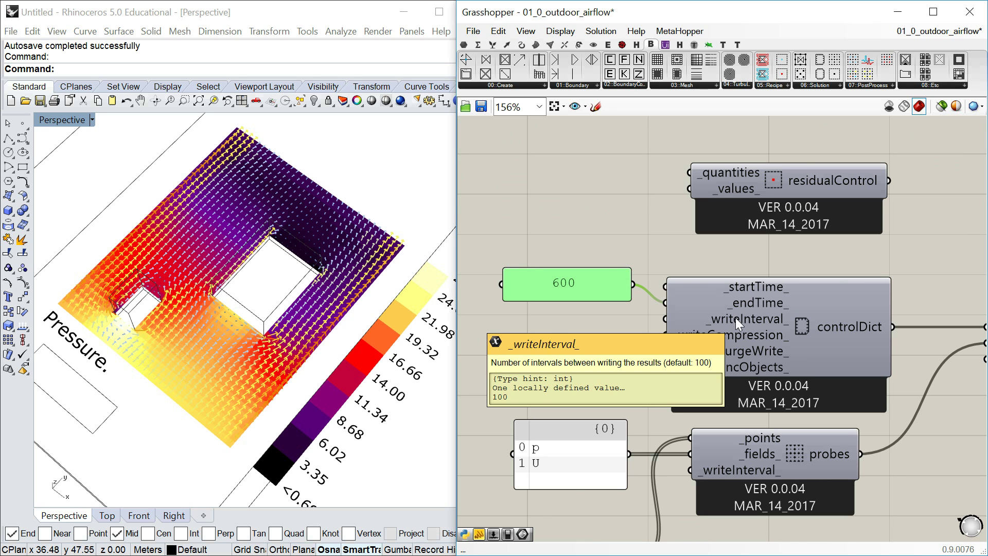
double_click(542, 347)
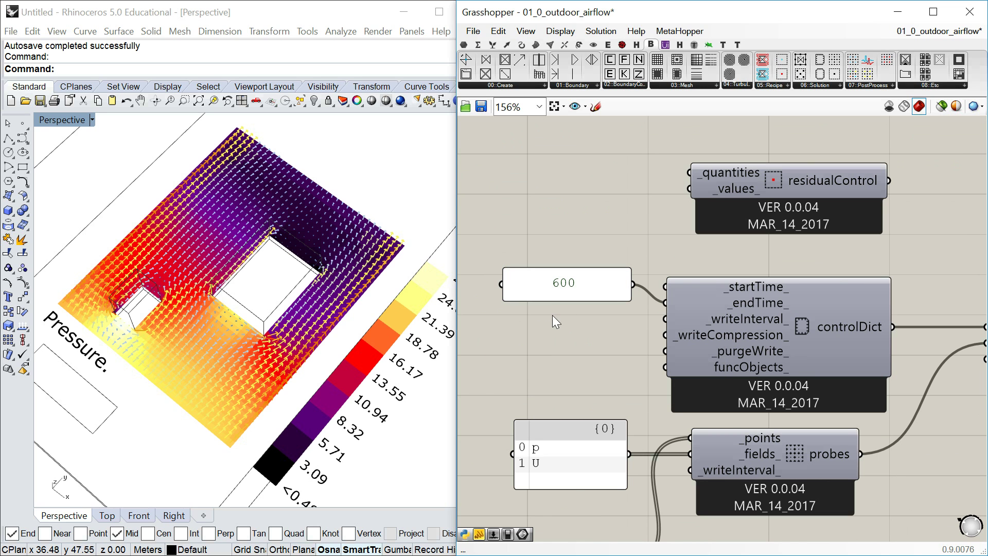
text("2)
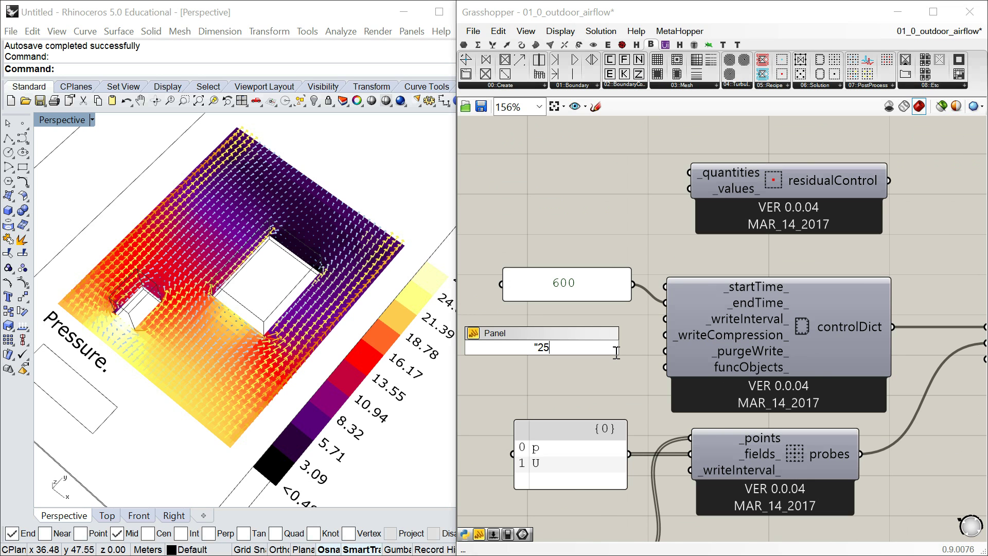
text(5)
key(Return)
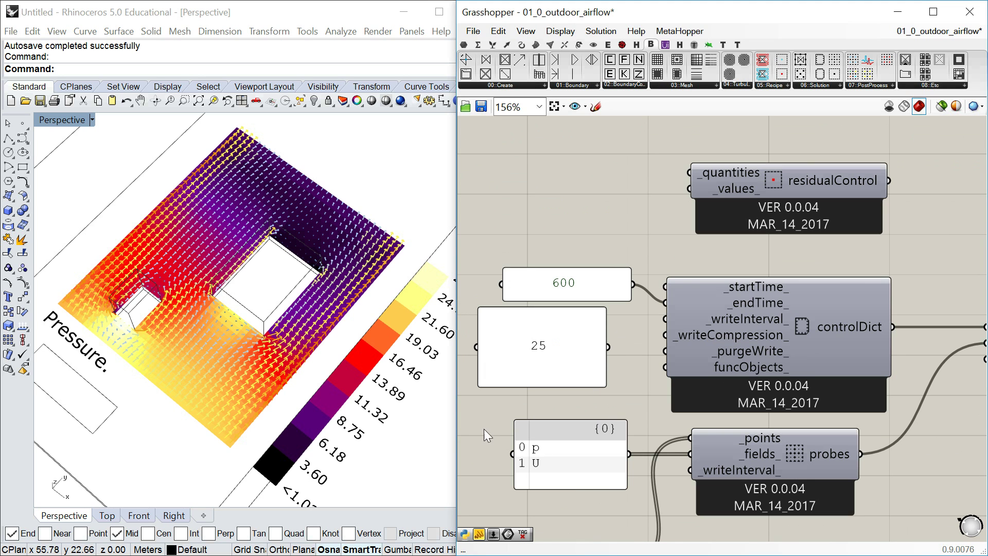
drag(609, 347, 667, 327)
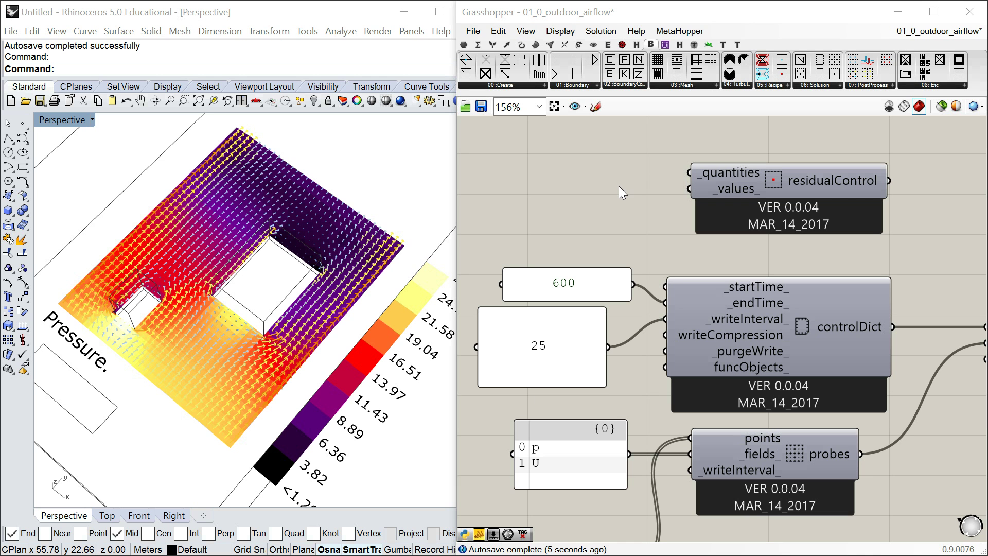
Check progress in the 3. SOLUTION group, then bring in the outdoor_airflow folder showing 100 and 150
click(626, 199)
scroll(605, 223, down, 4)
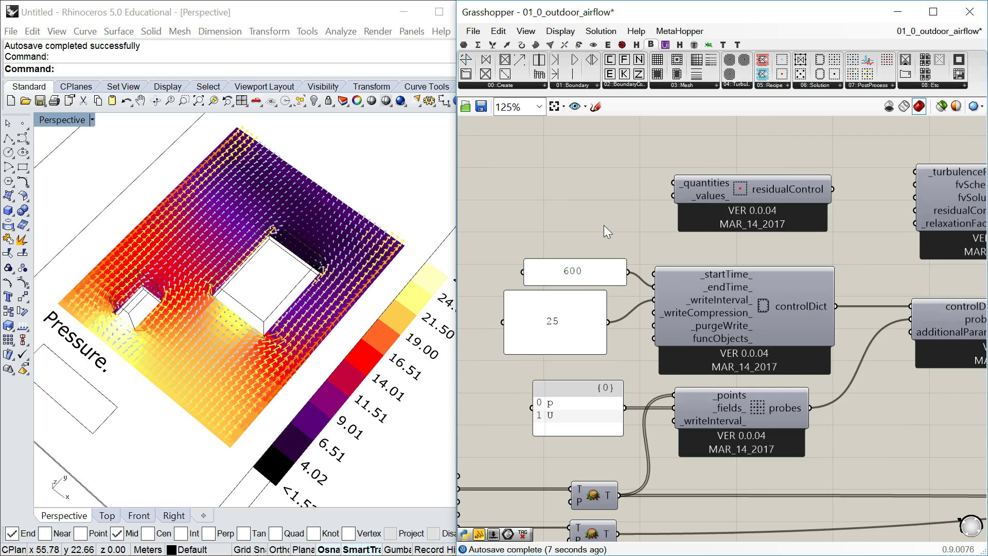
right_drag(719, 295, 635, 311)
scroll(622, 239, up, 2)
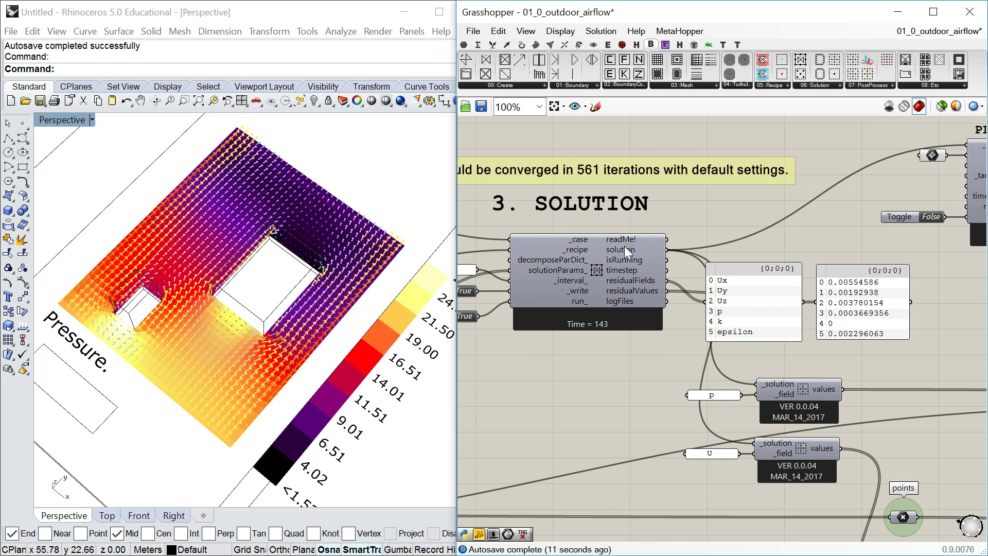
mouse_move(625, 249)
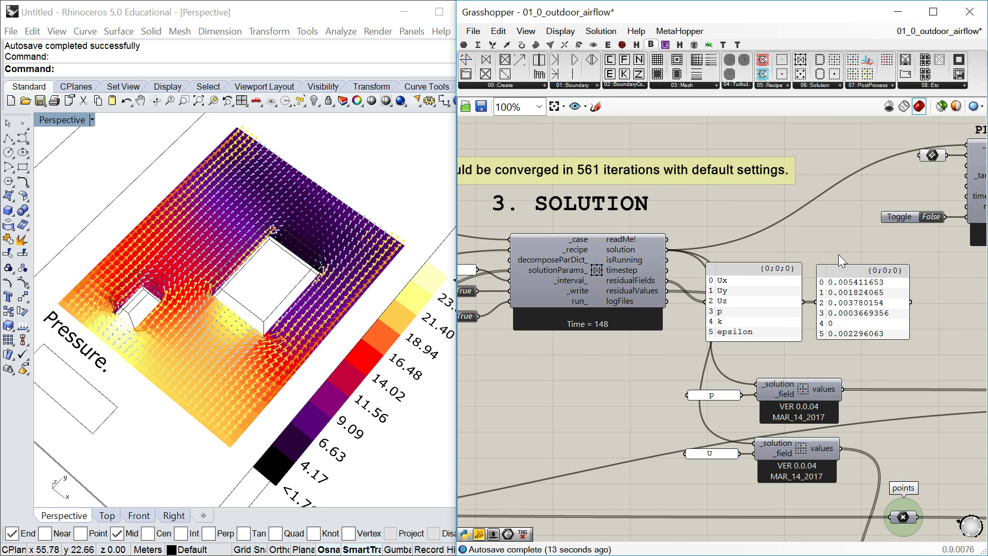
scroll(576, 347, up, 1)
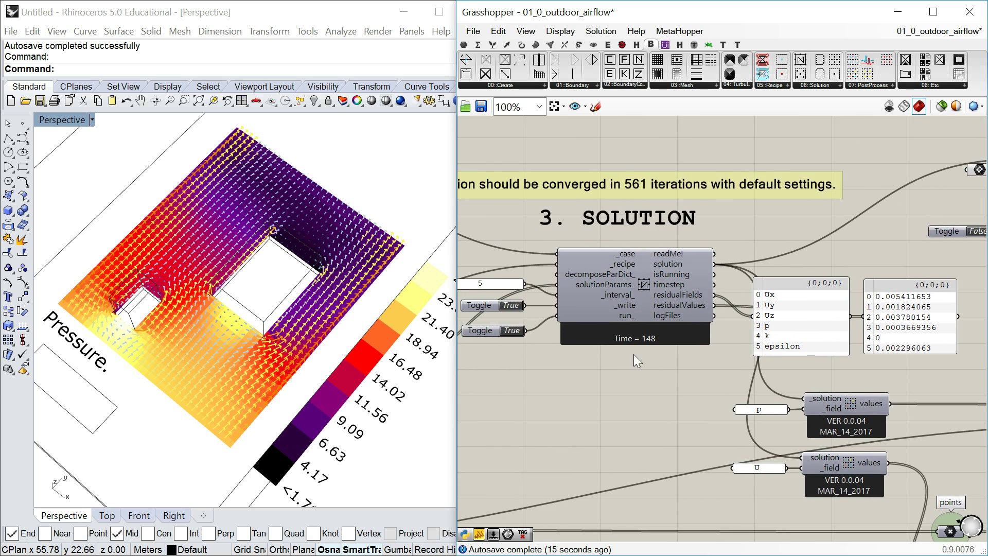
drag(987, 281, 511, 145)
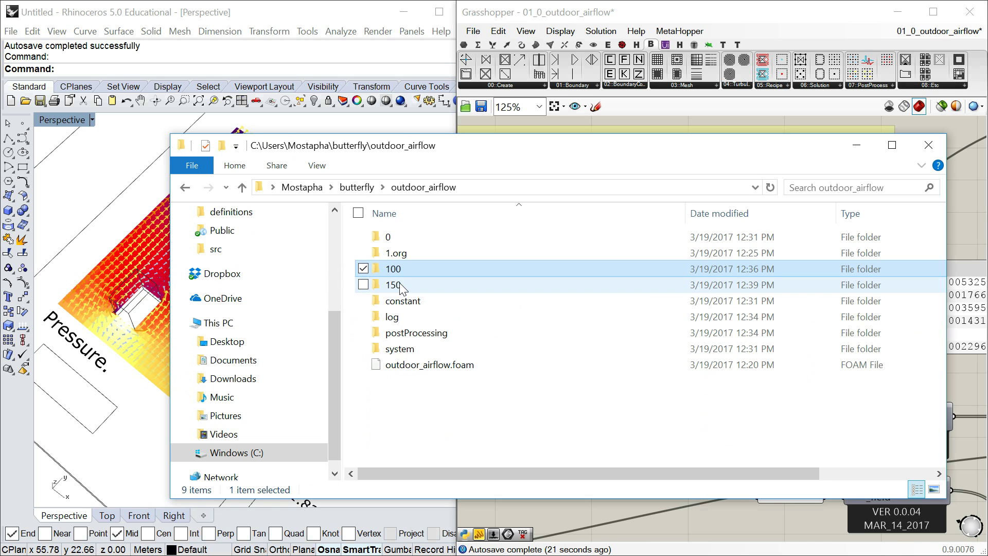
Select the 150 folder and resize the Explorer window, narrowing its name column
click(400, 285)
drag(530, 149, 478, 191)
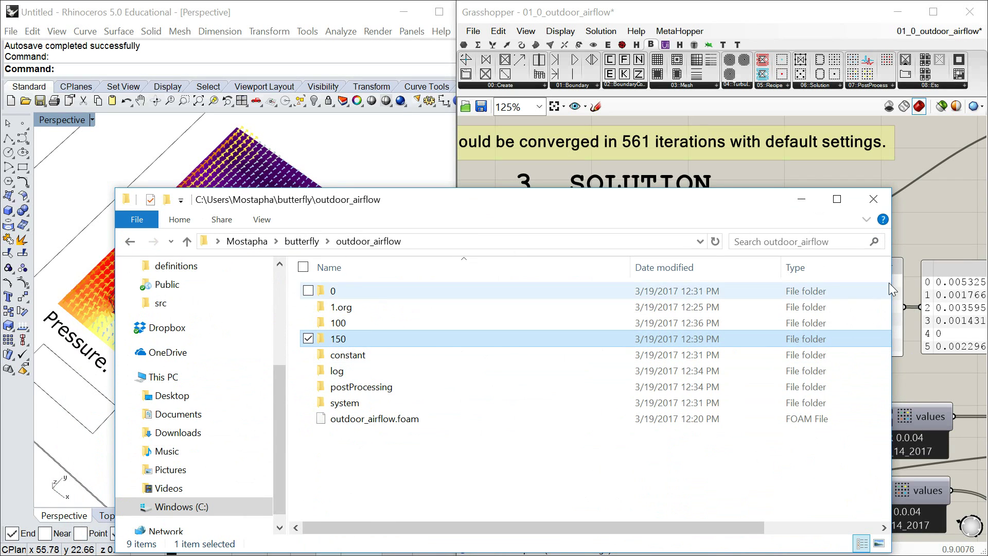
drag(891, 290, 765, 288)
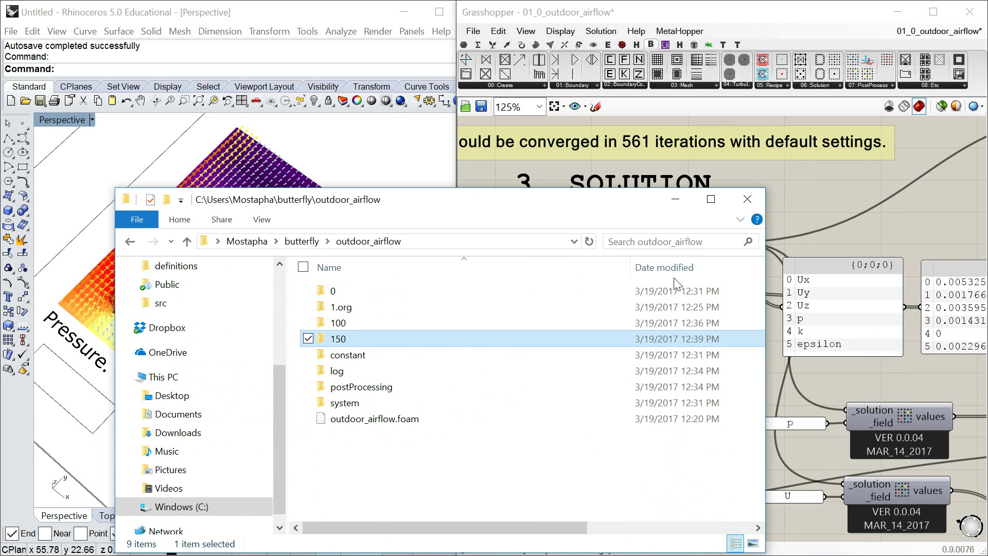
drag(630, 267, 440, 267)
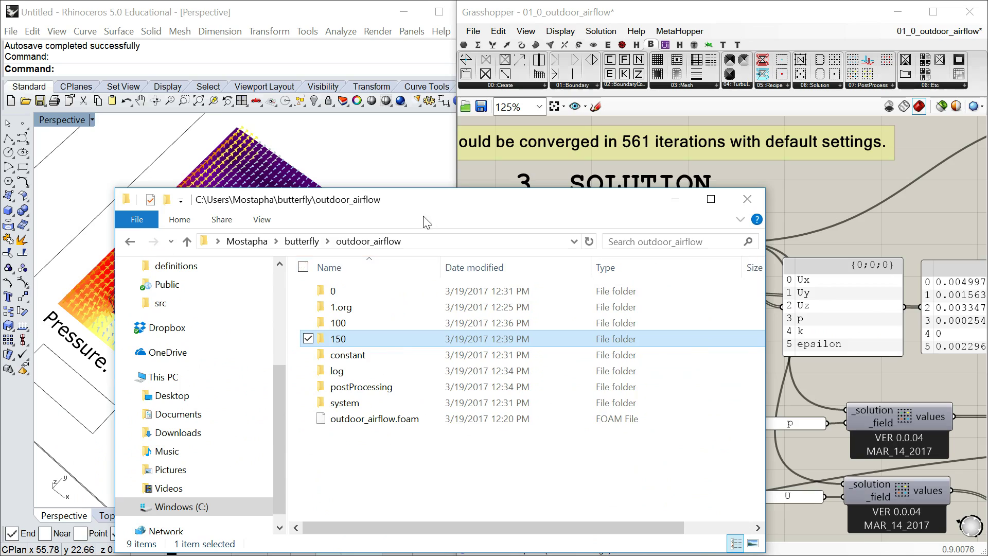
drag(445, 200, 687, 90)
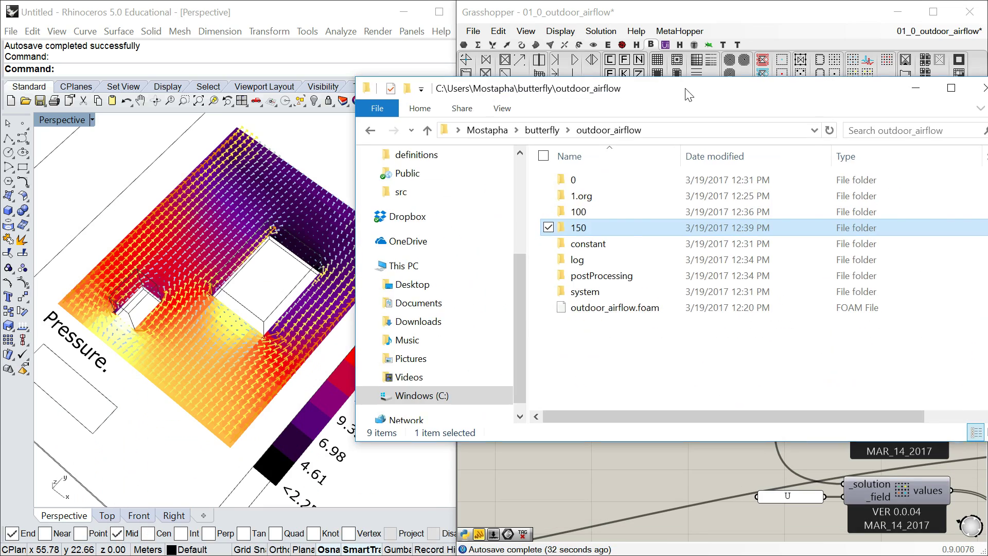
Orbit the Rhino pressure plot and pan the canvas back to the 3. SOLUTION group
click(240, 231)
scroll(240, 231, up, 2)
scroll(212, 282, up, 3)
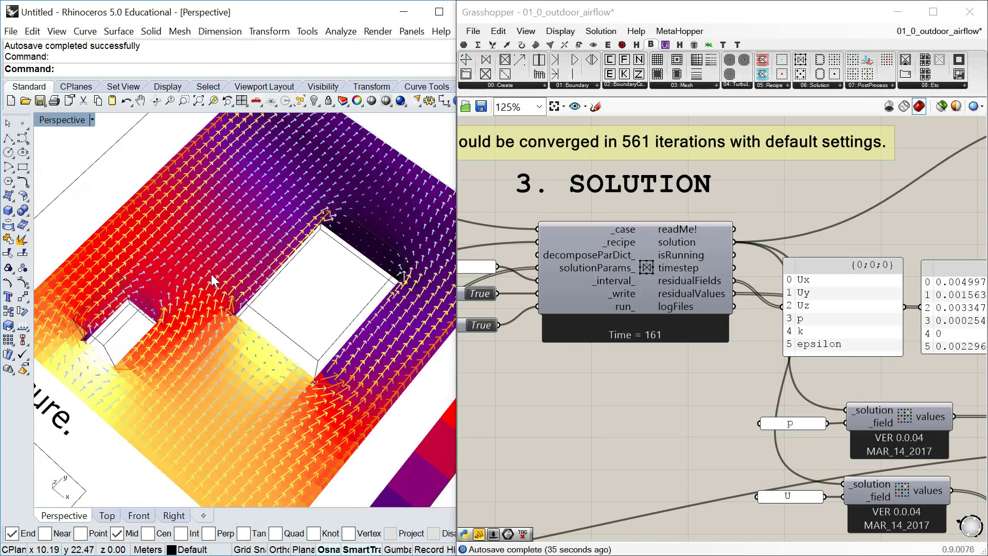
scroll(211, 275, down, 2)
right_drag(221, 366, 252, 386)
right_drag(899, 367, 808, 380)
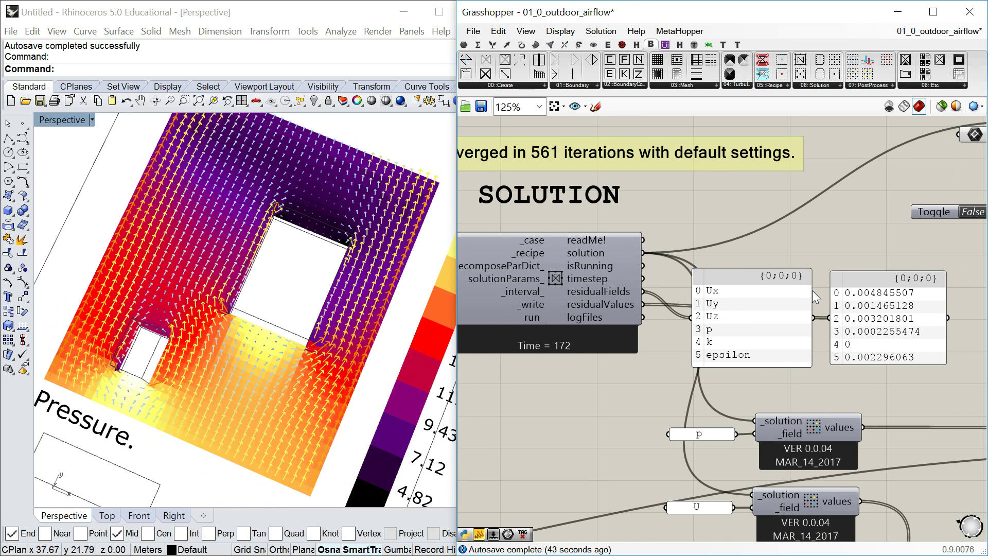
right_drag(648, 308, 712, 311)
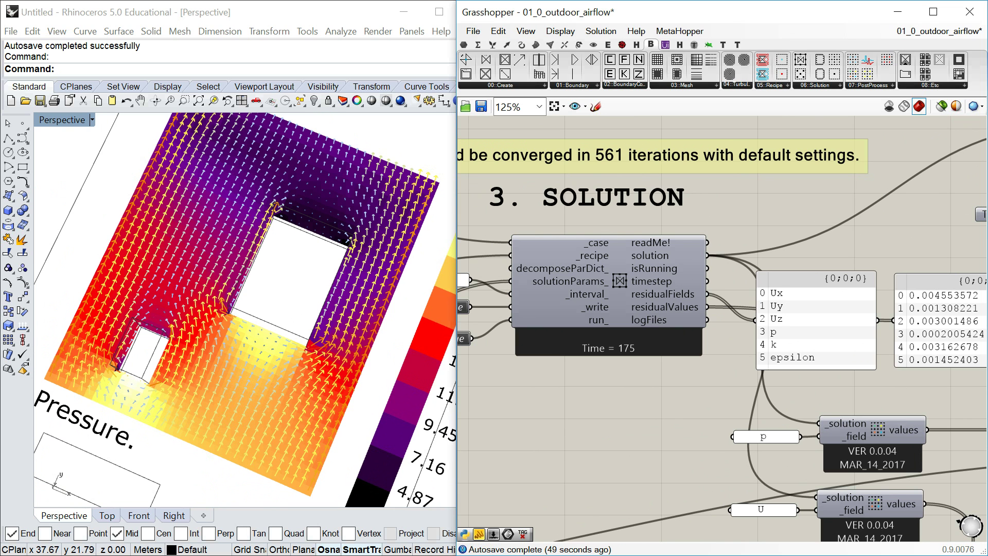
Select the newly written 175 folder in Explorer, then close the case folder window
key(alt+Tab)
click(595, 241)
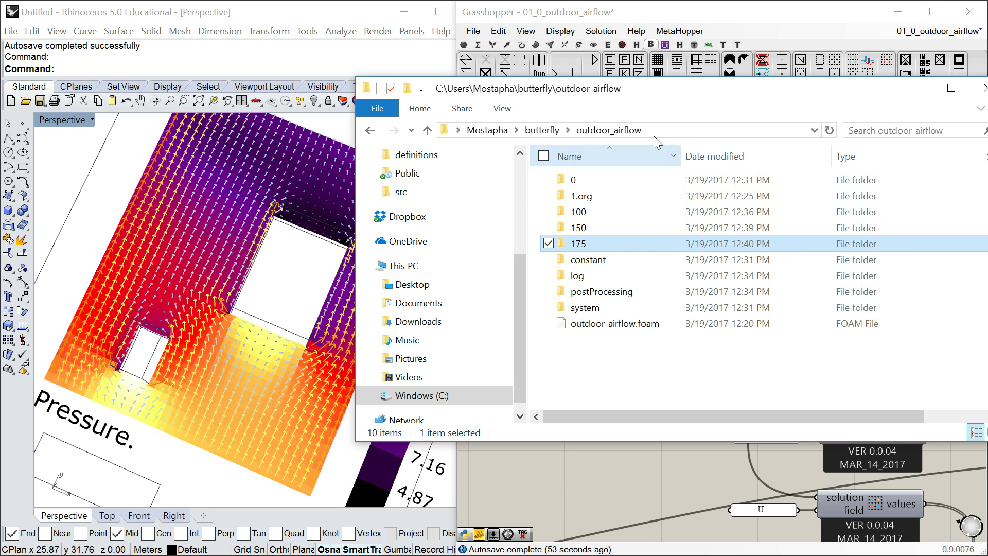
drag(714, 94, 479, 195)
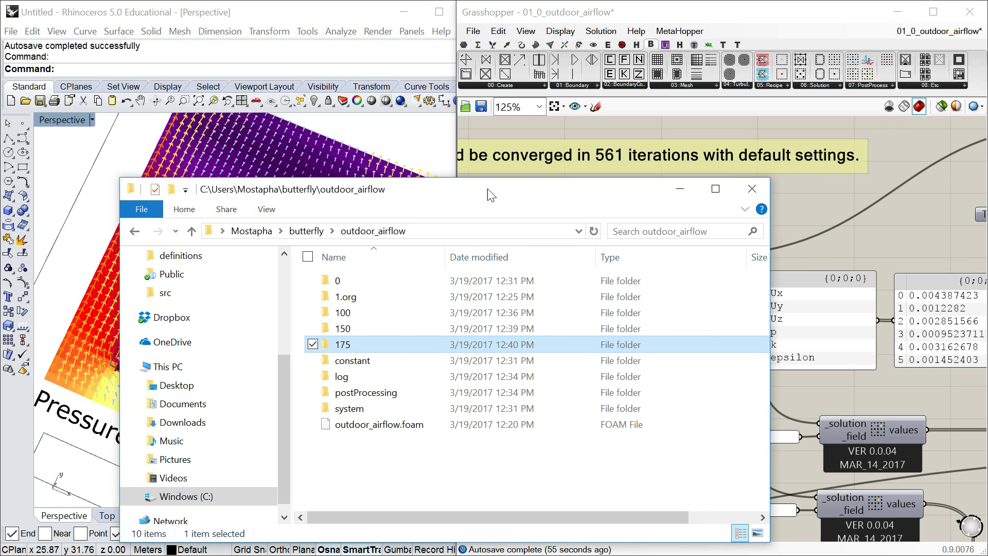
click(753, 190)
right_drag(563, 232, 700, 244)
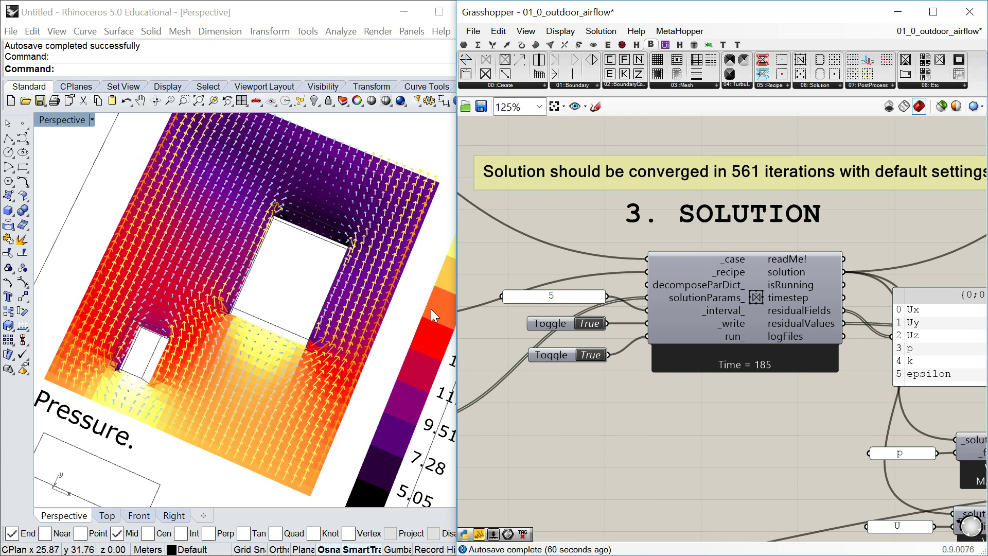
Set the run_ Toggle to False so the CFD solution stops at time 191
right_drag(252, 303, 234, 260)
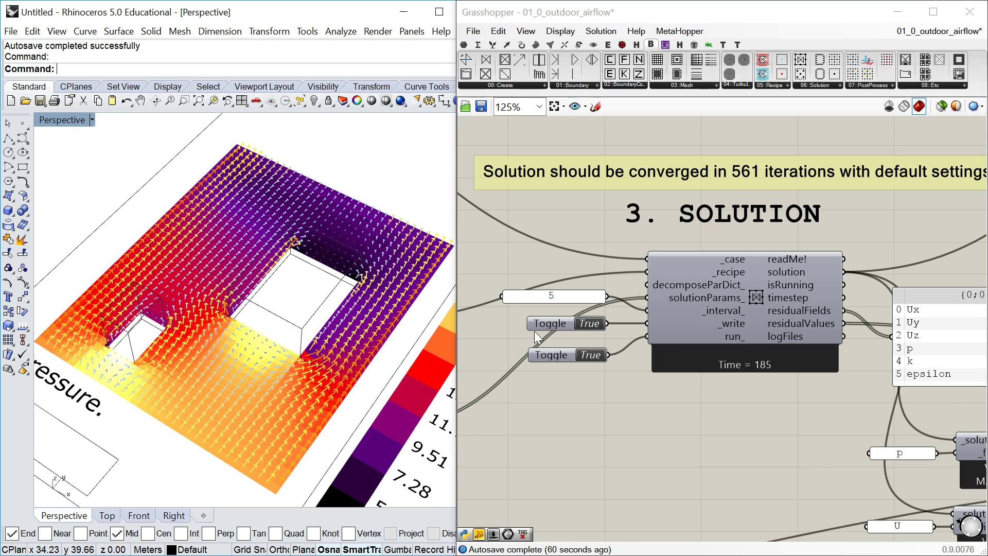
click(592, 356)
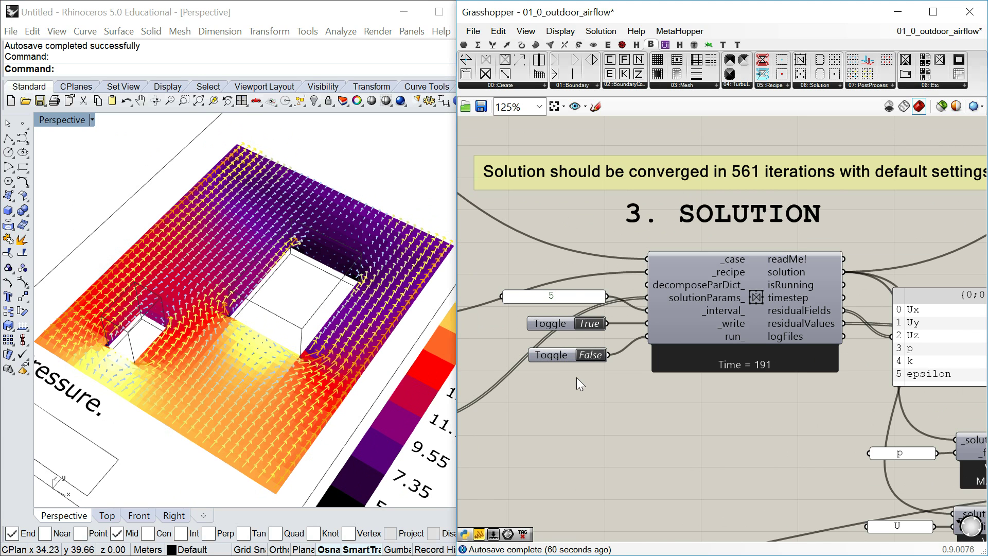
right_drag(656, 360, 627, 351)
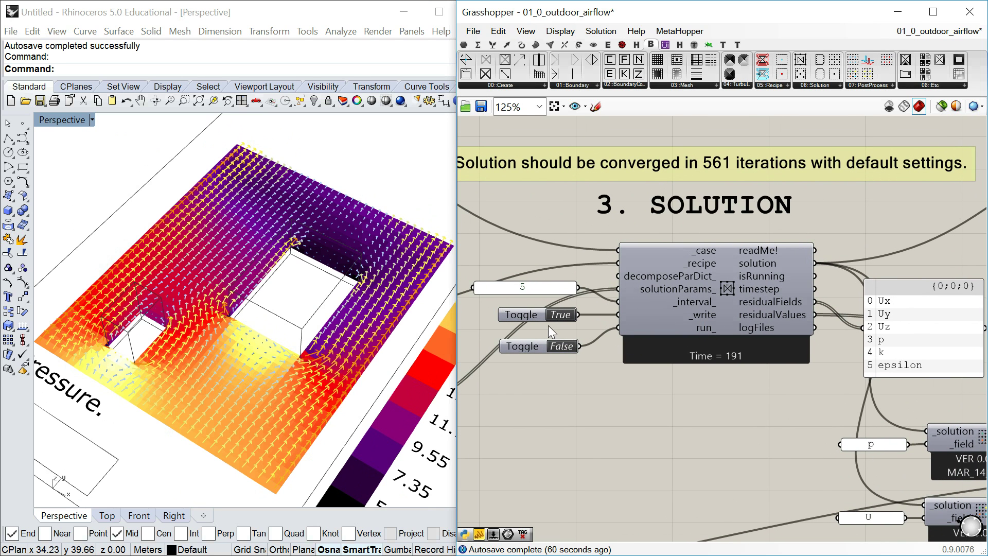
mouse_move(236, 334)
right_down()
mouse_move(225, 369)
mouse_move(243, 340)
right_up()
Select the p Load Probes Value component and reorient the Rhino pressure mesh and legend
right_drag(801, 294, 656, 266)
scroll(657, 267, down, 1)
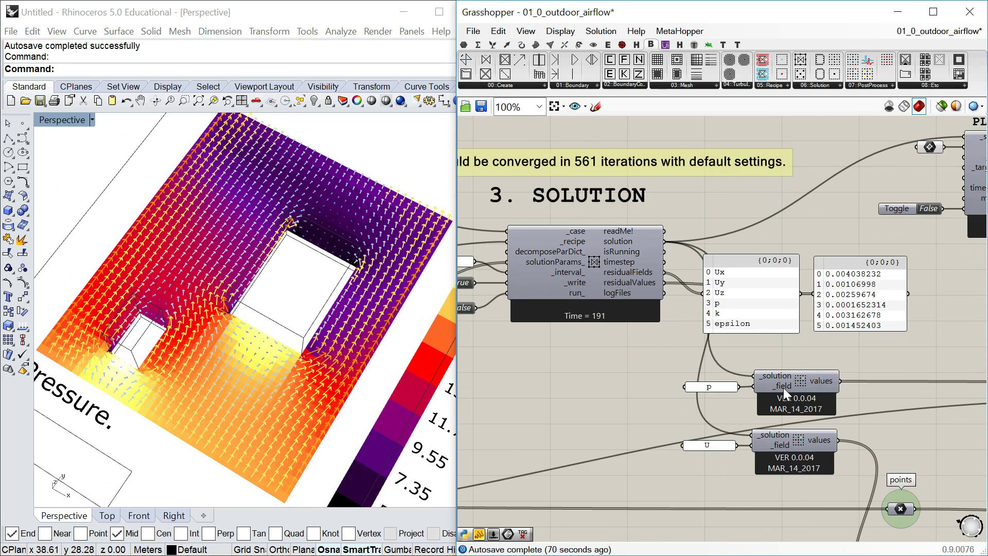
right_drag(792, 392, 672, 334)
scroll(711, 384, up, 2)
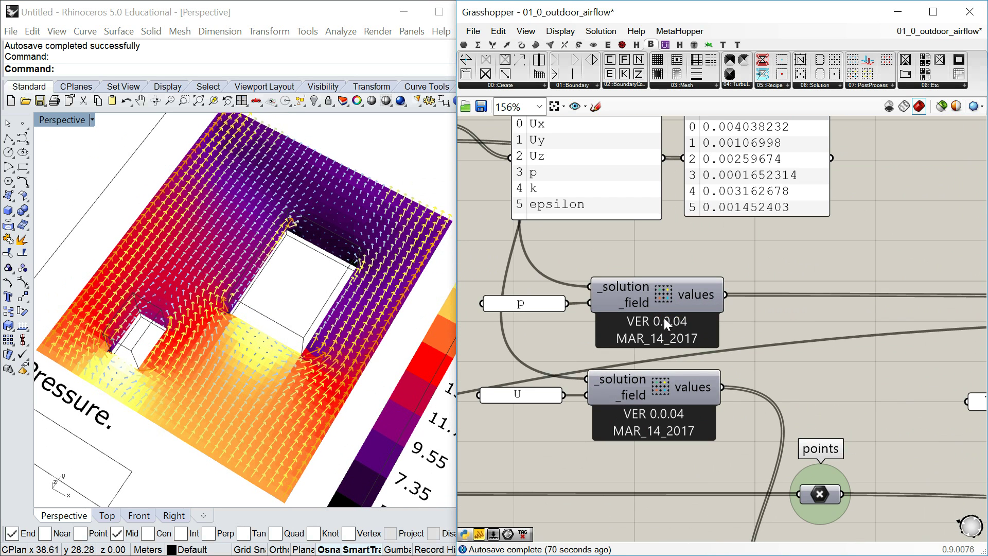
click(656, 296)
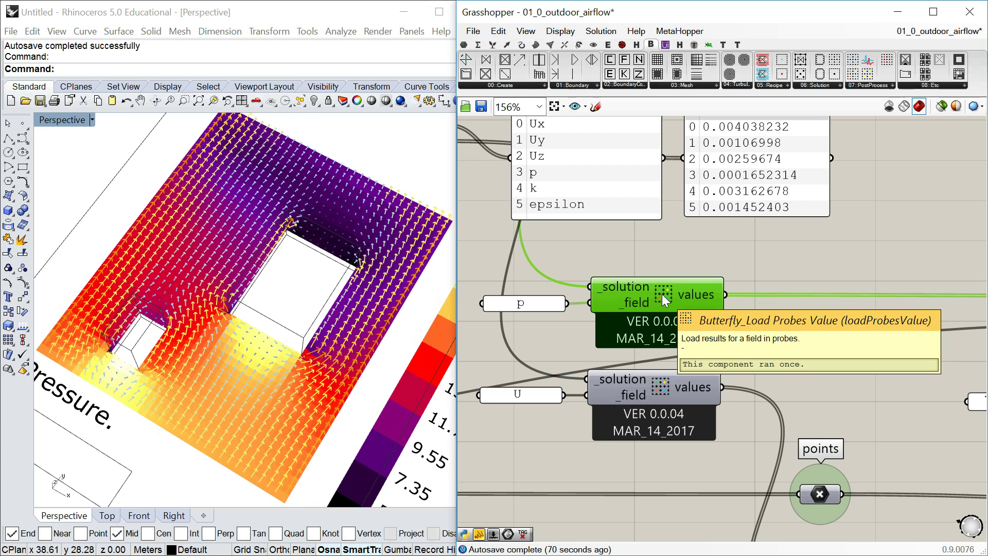
scroll(663, 248, down, 1)
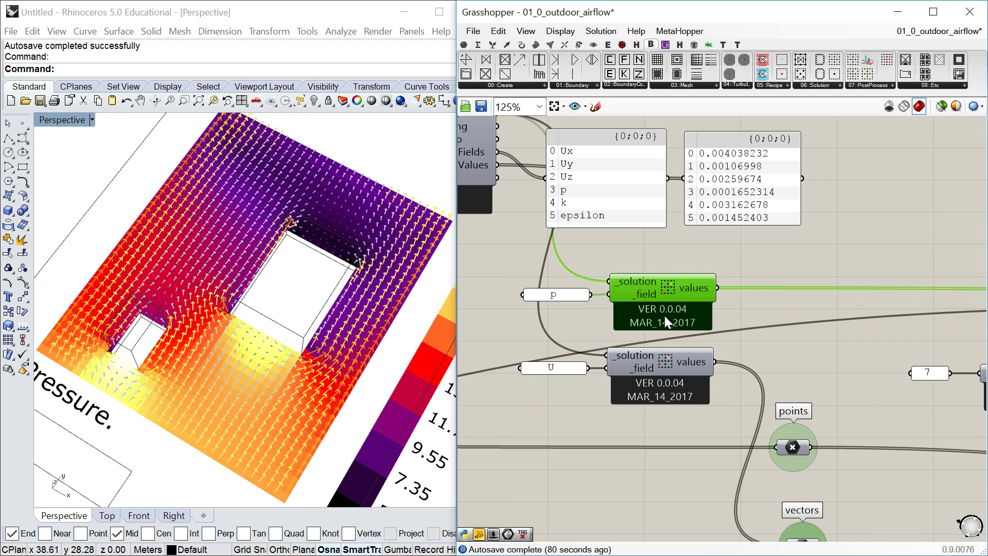
right_drag(319, 339, 292, 344)
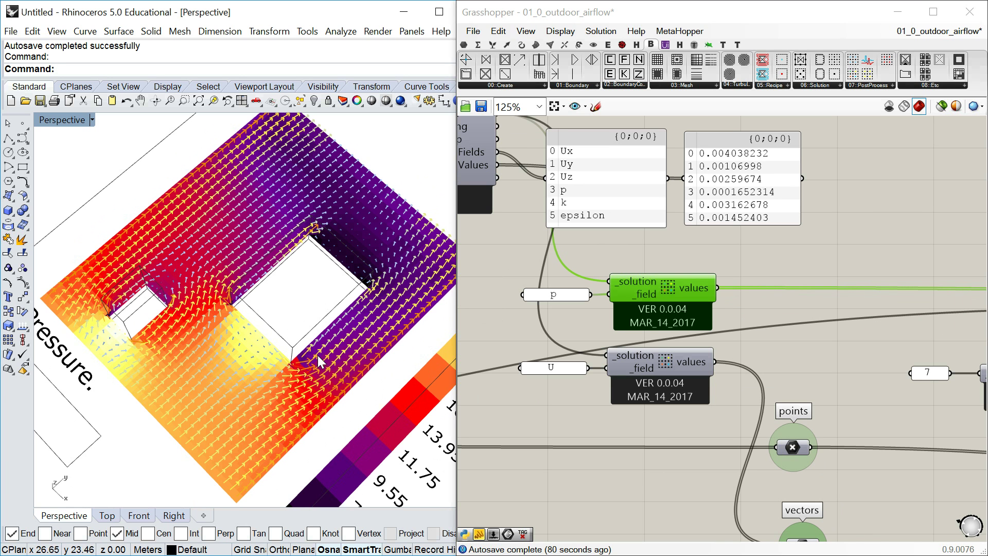
right_drag(299, 381, 297, 359)
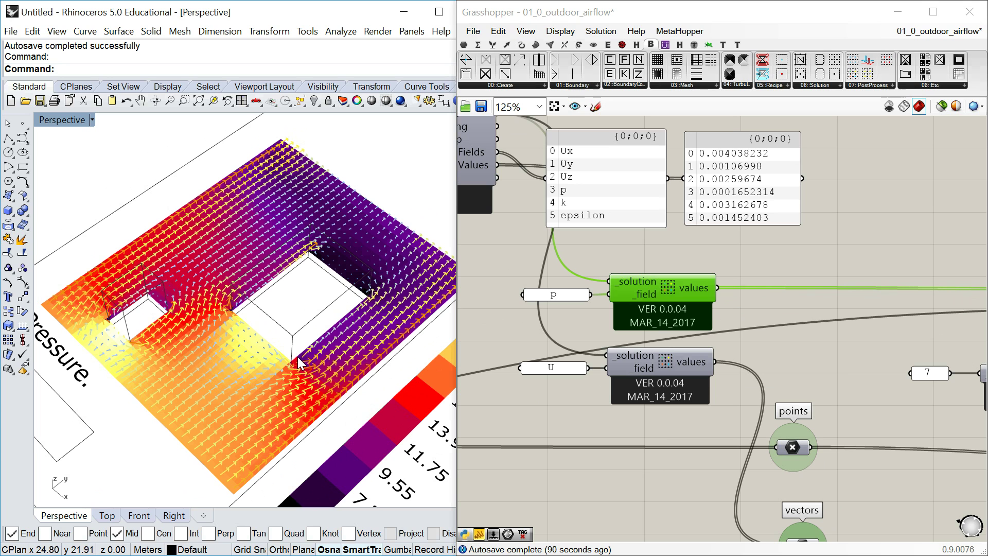